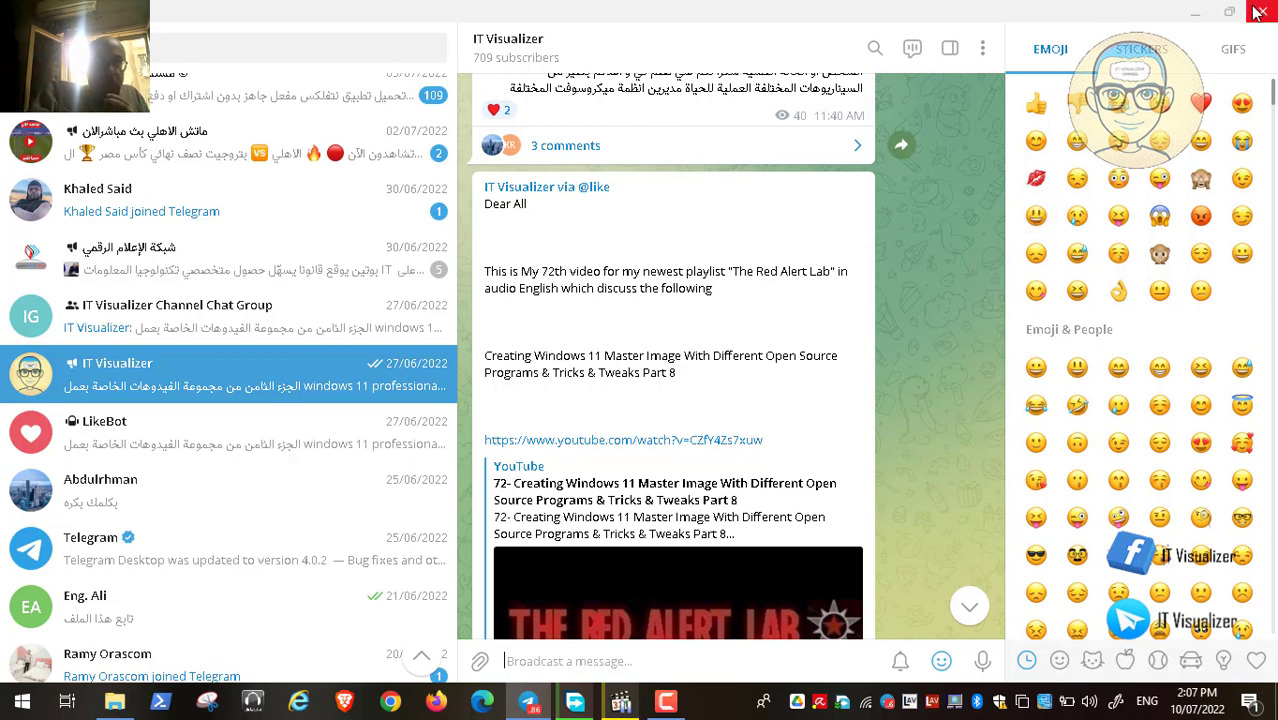
Switch from the chat to File Explorer and mount the W1121H2.10in1.ENU.APR2022.ISO disc image.
click(1199, 17)
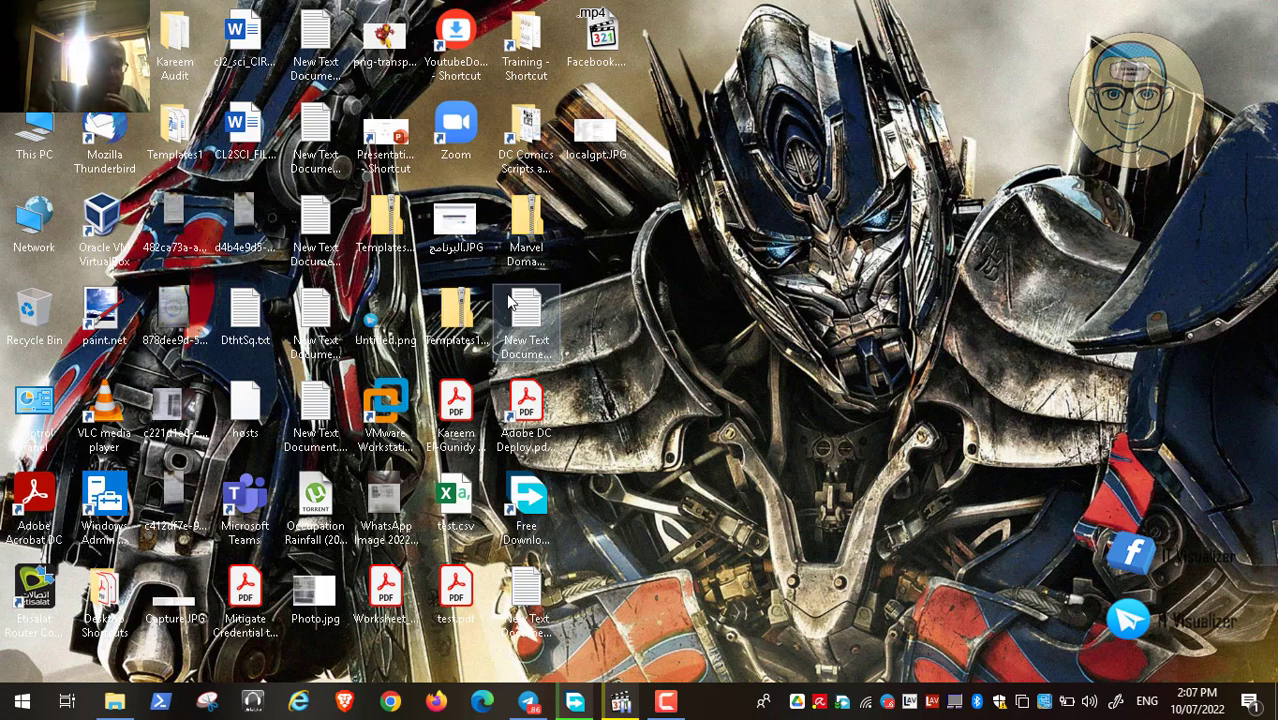
click(116, 702)
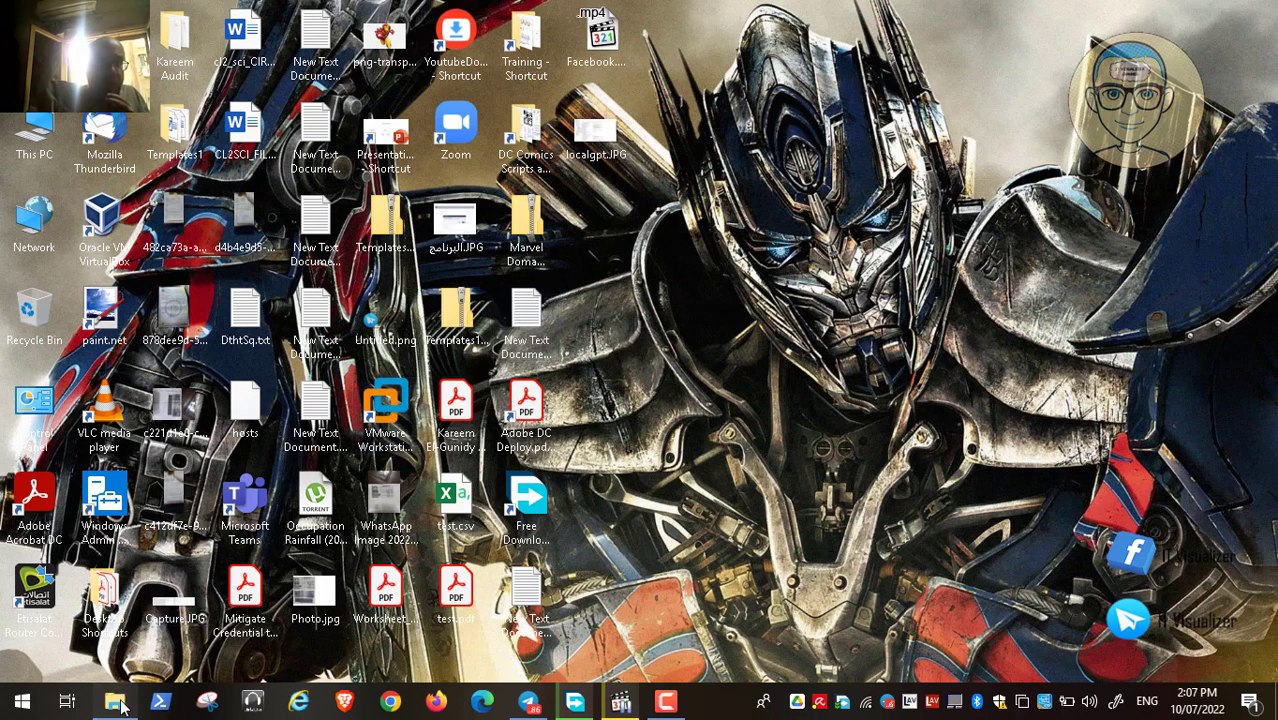
click(285, 246)
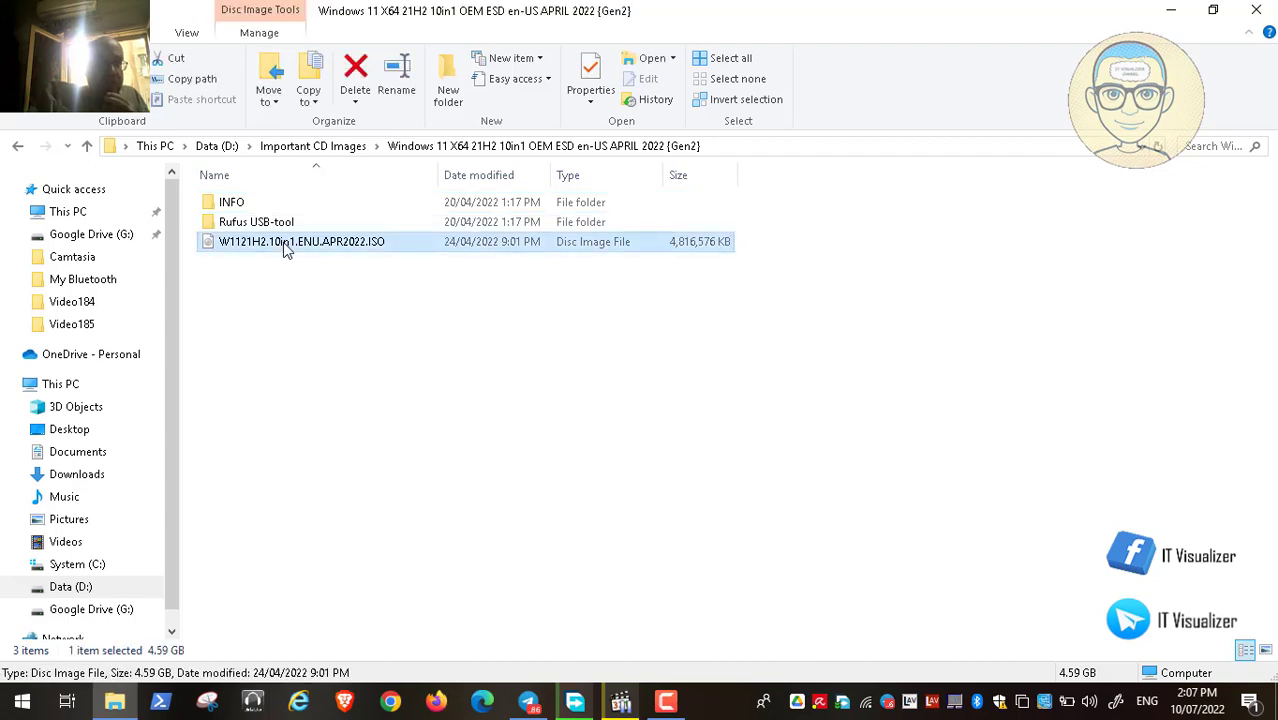
right_click(284, 248)
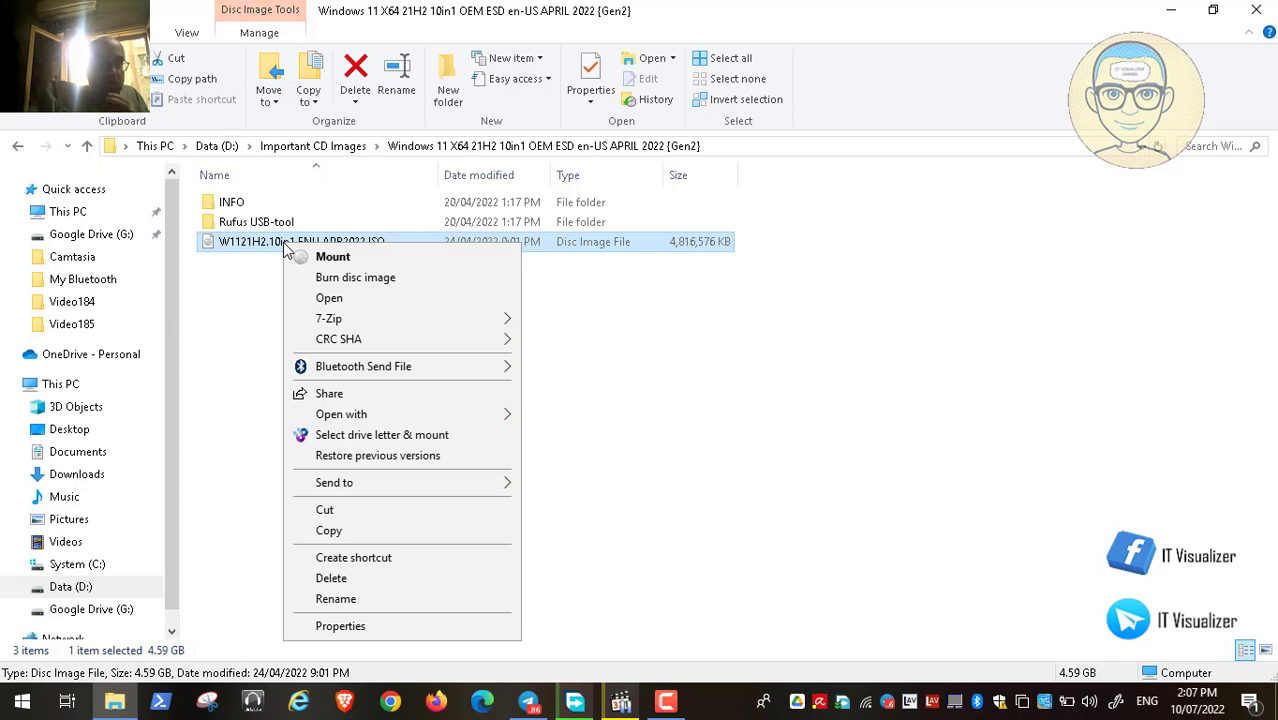
click(313, 257)
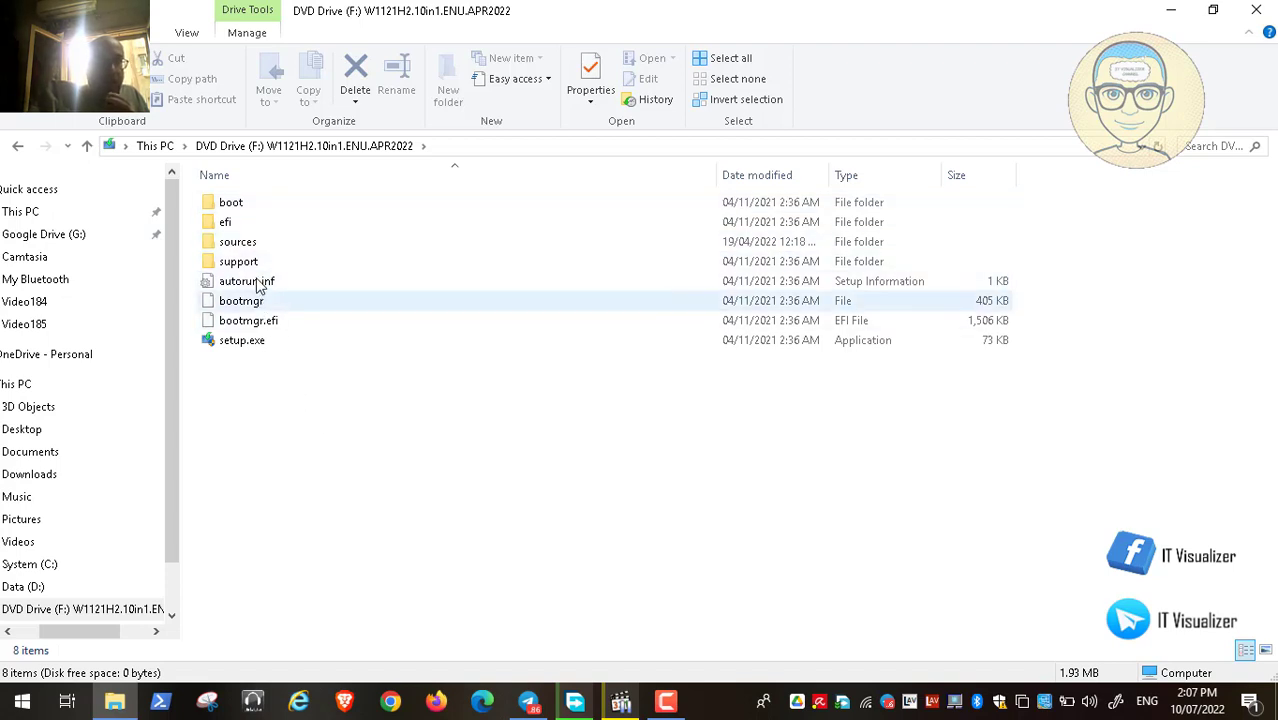
Open the mounted disc's sources folder and locate the install.esd file.
double_click(229, 243)
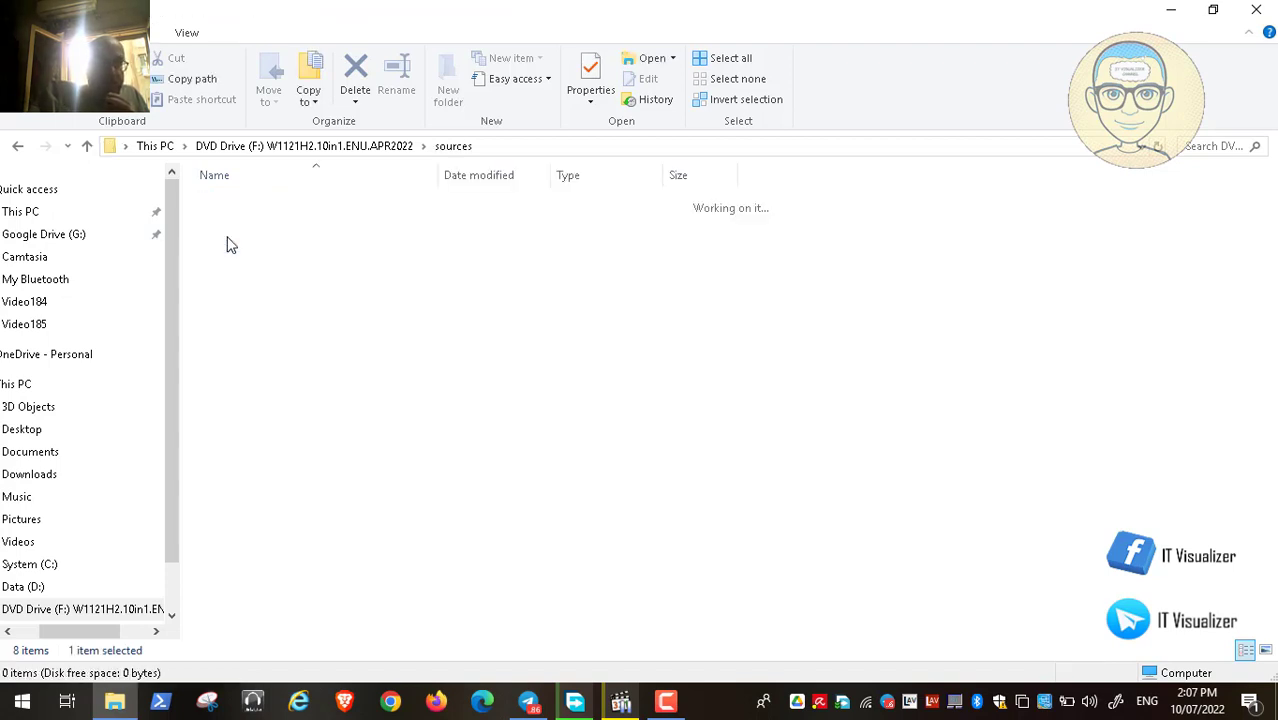
click(258, 405)
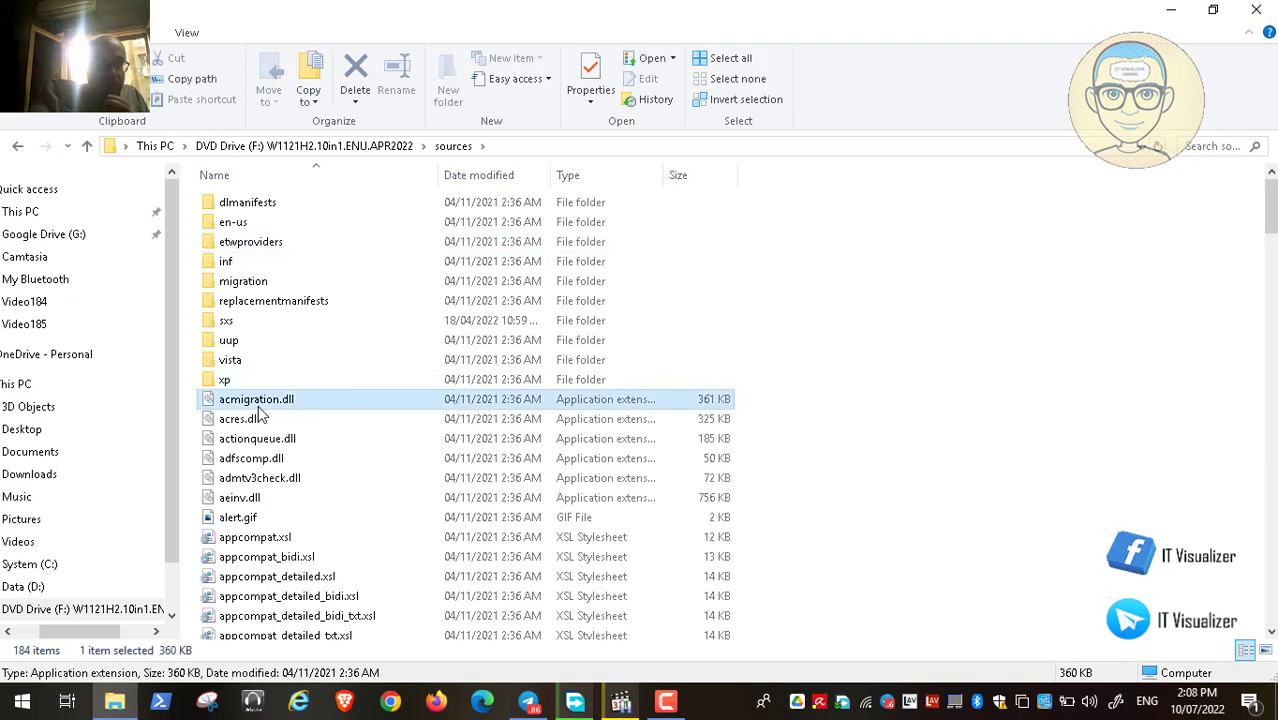
key(i)
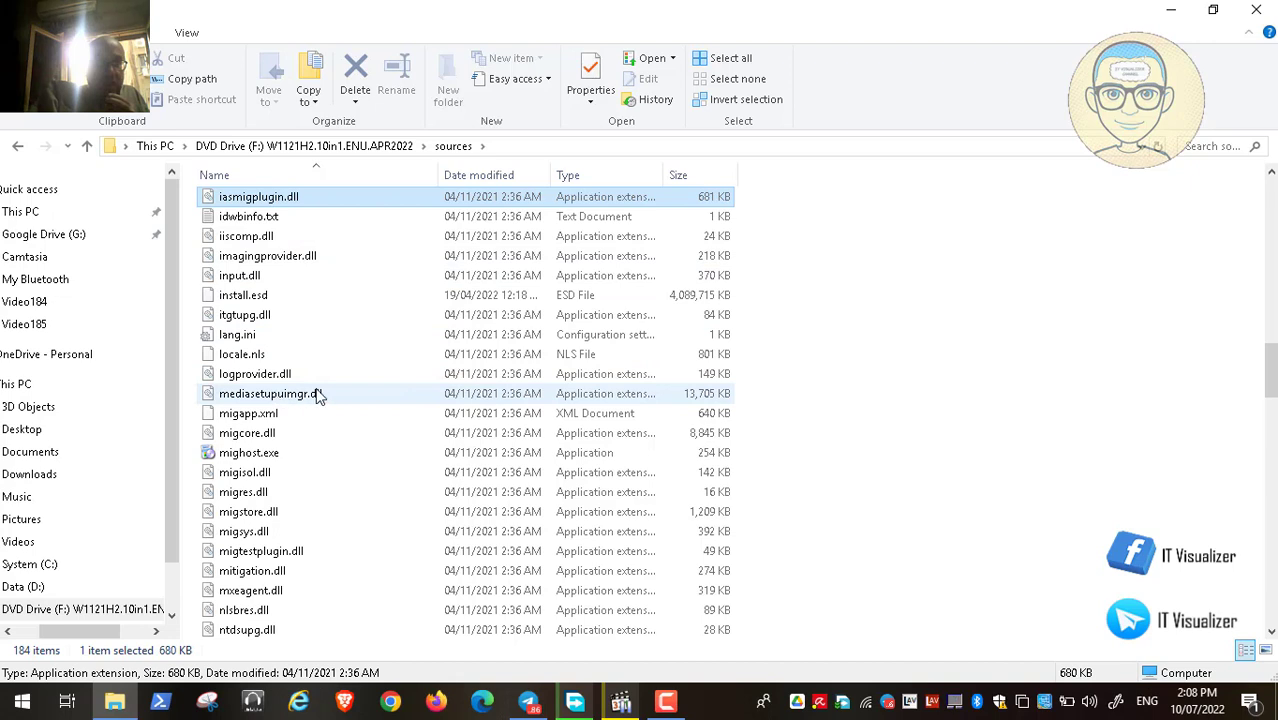
key(i)
key(i)
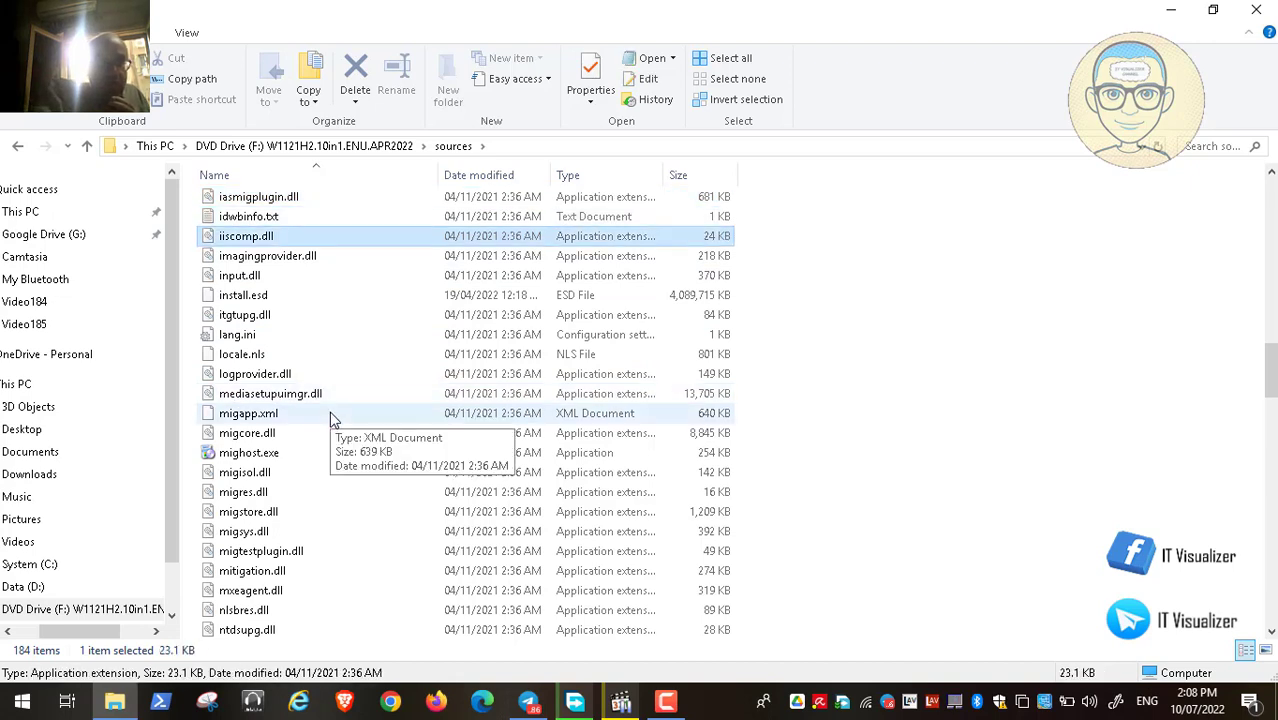
key(i)
key(i)
key(i)
key(i)
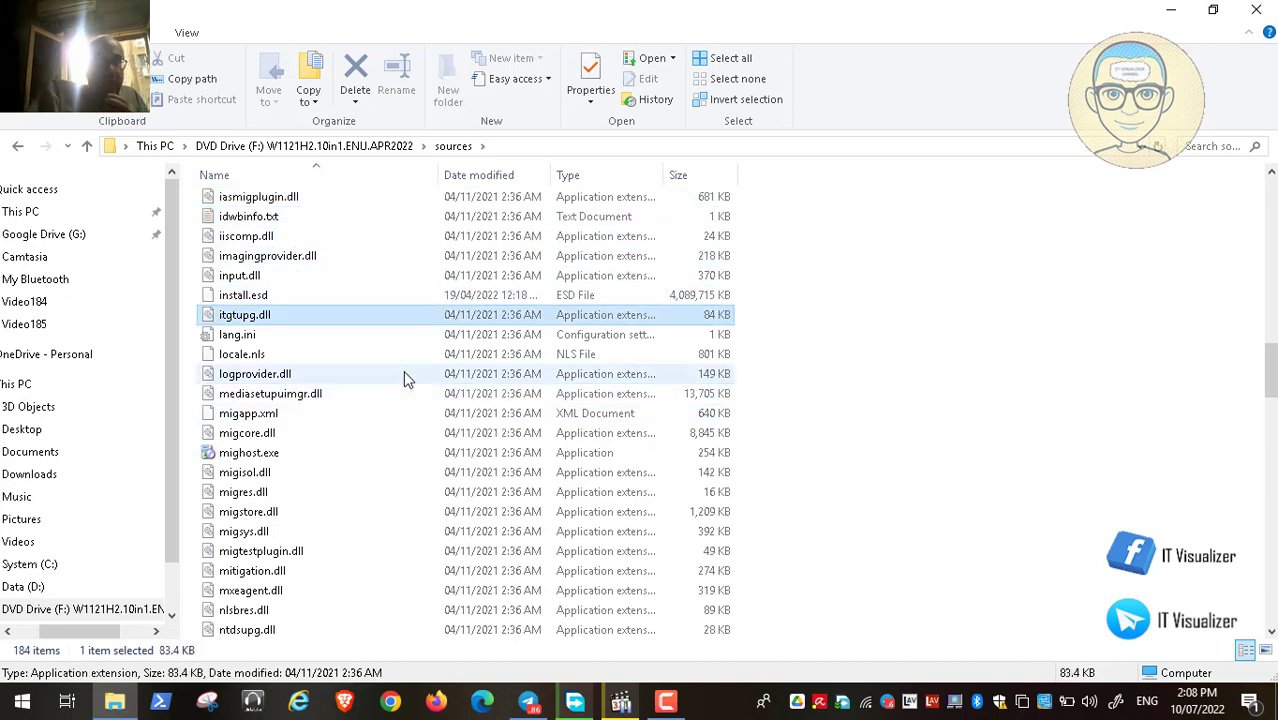
click(265, 300)
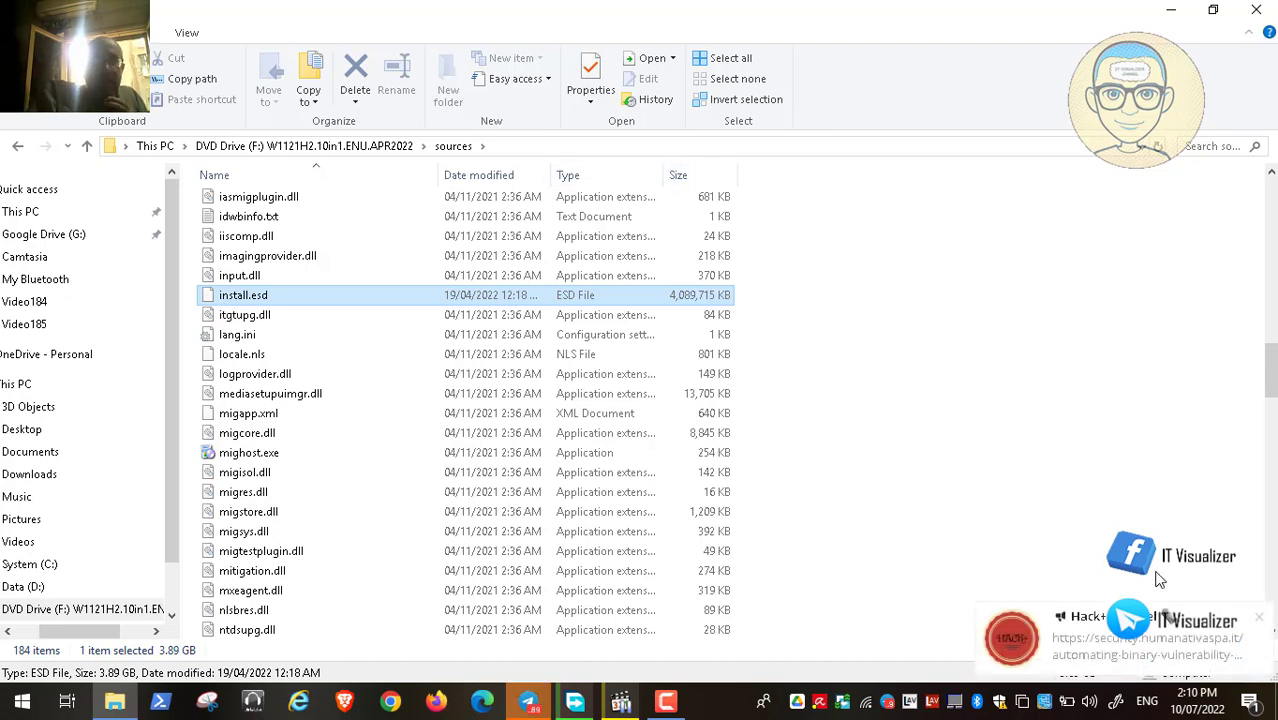
Dismiss the chat notification and eject the mounted W1121H2.10in1.ENU.APR2022 DVD drive (F:).
click(1260, 617)
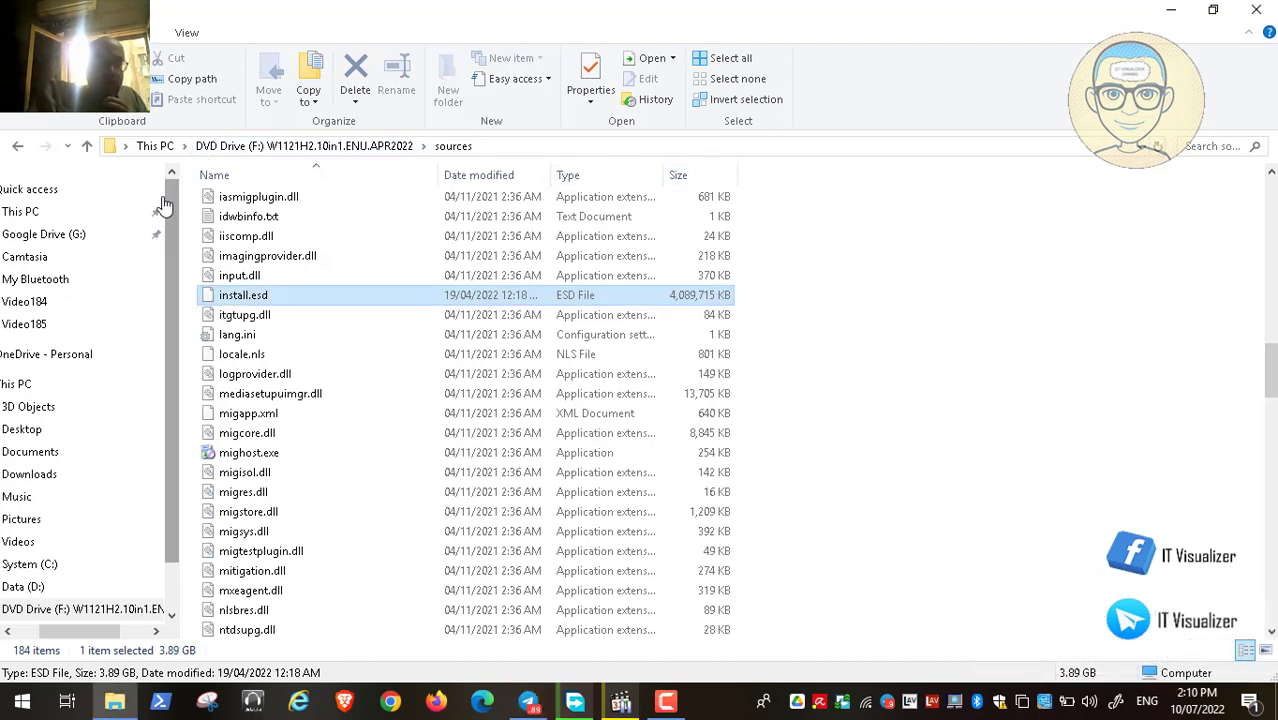
click(168, 598)
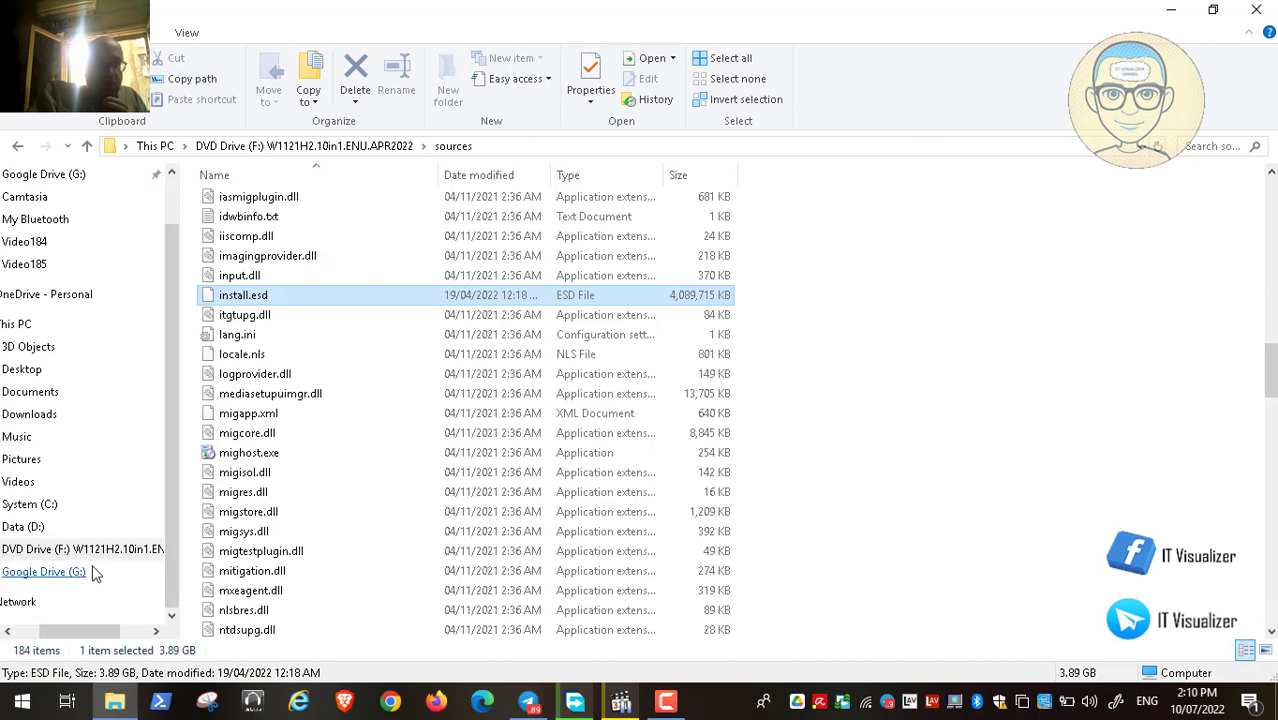
right_click(66, 549)
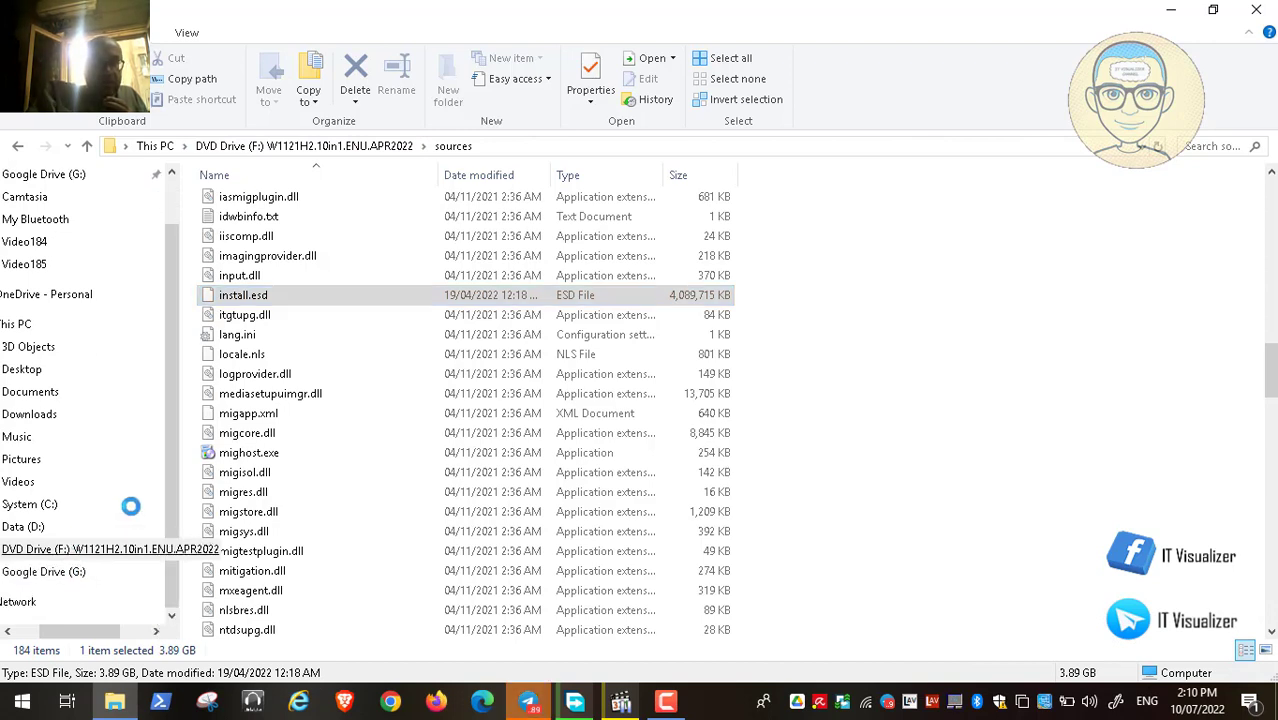
click(124, 478)
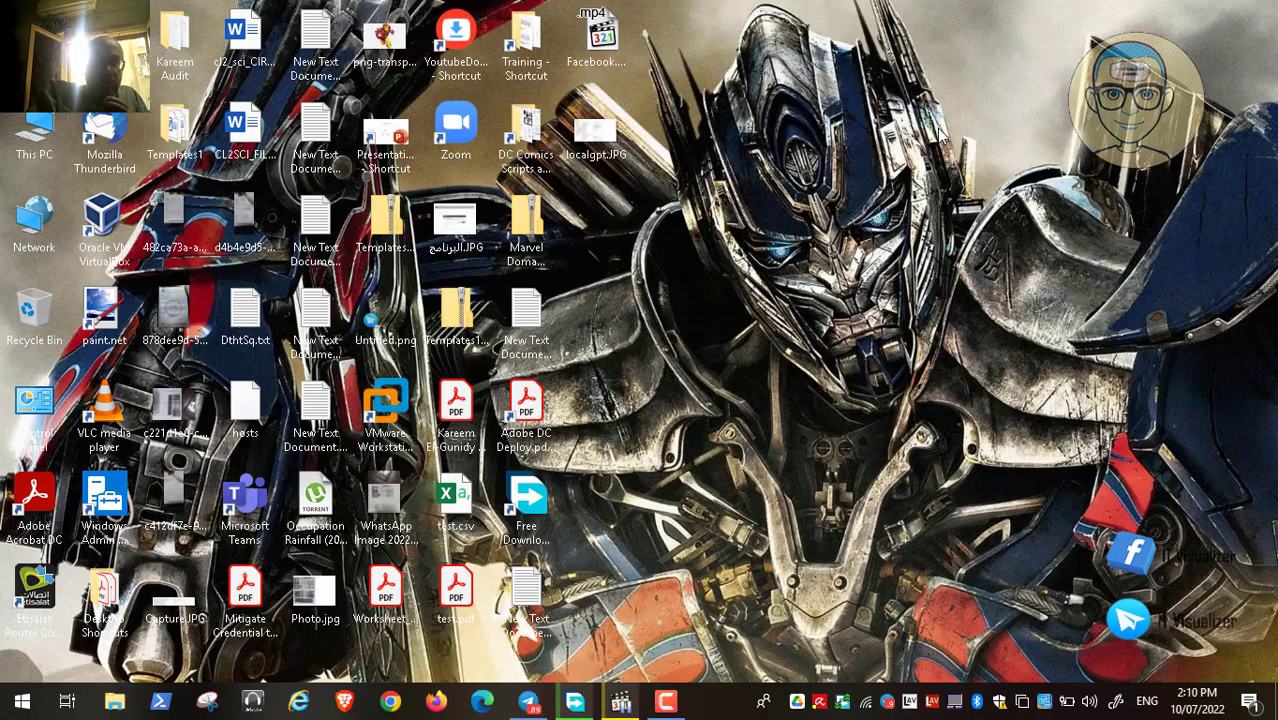
Switch to the media player, show Video185.mp4 in full screen and resume its playback.
click(620, 703)
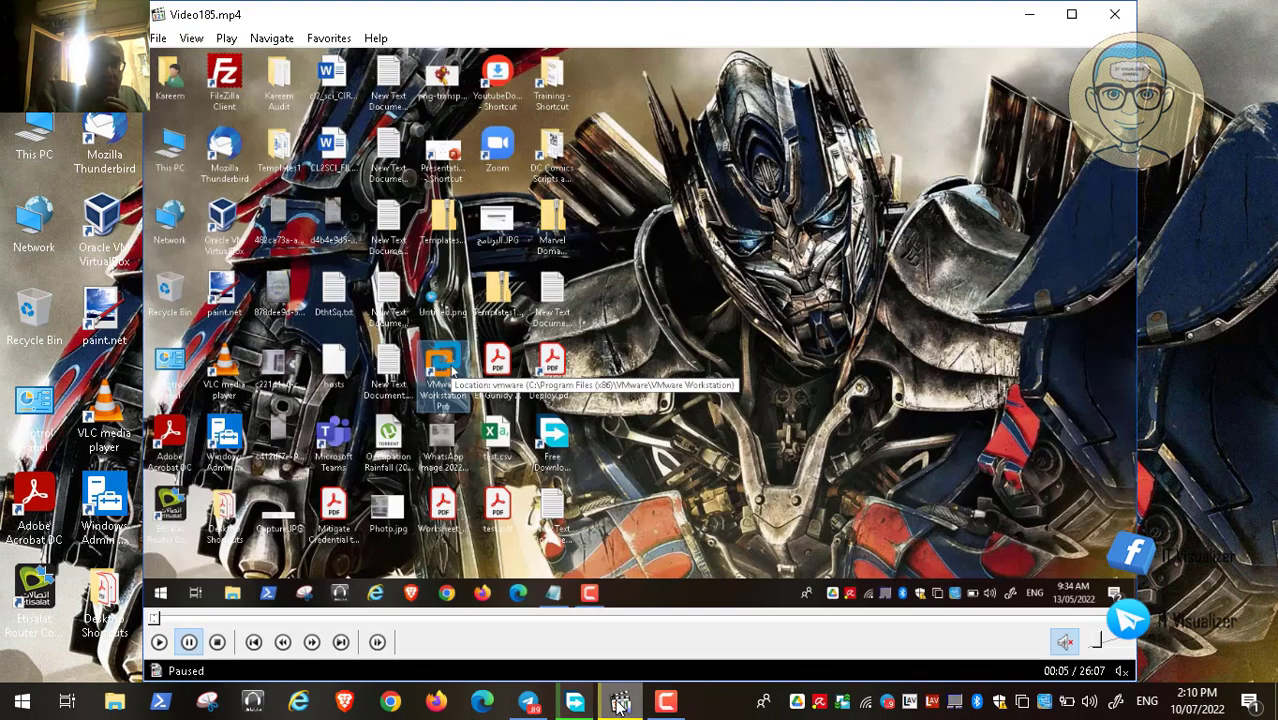
double_click(496, 395)
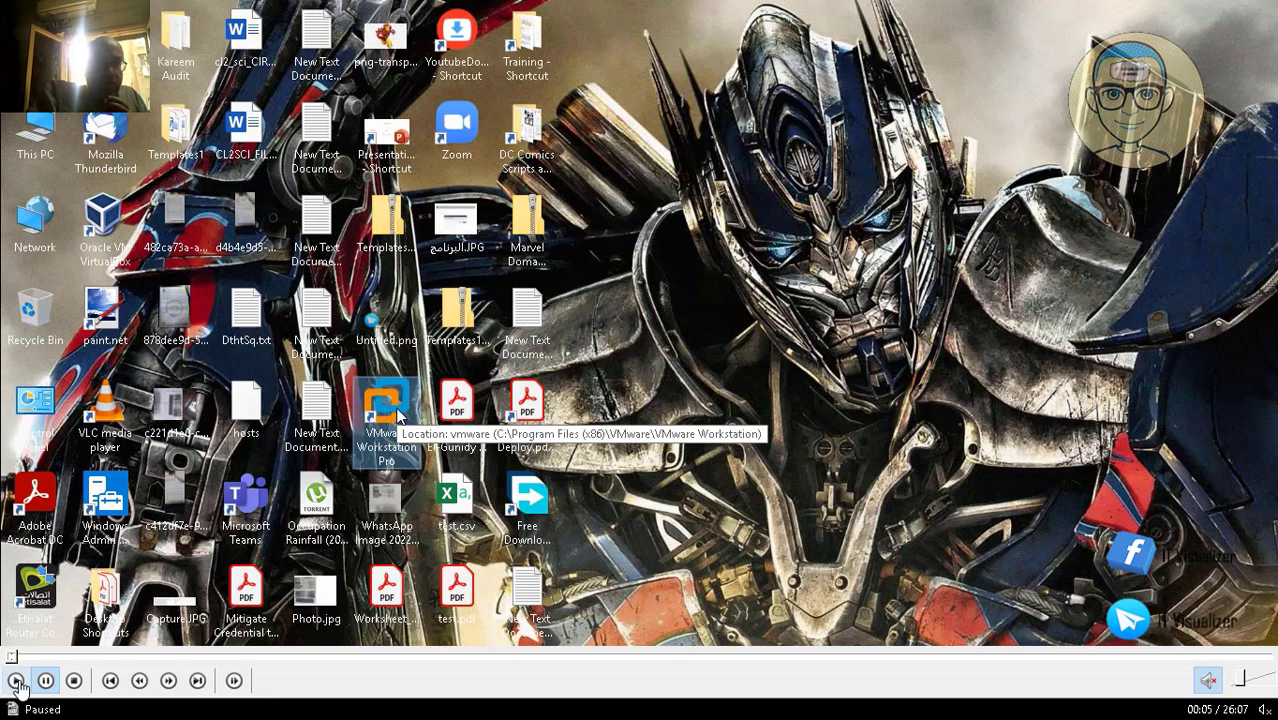
click(14, 680)
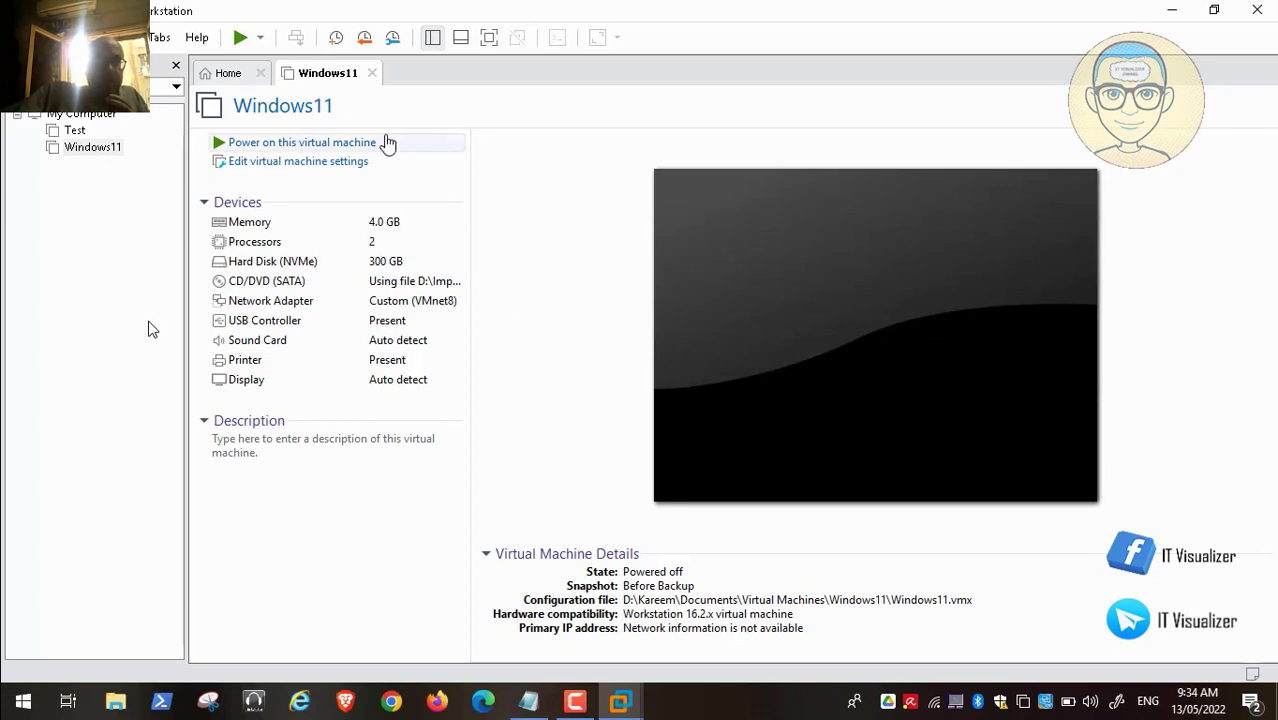
Power on the Windows11 virtual machine and boot the Windows 11 entry.
click(350, 147)
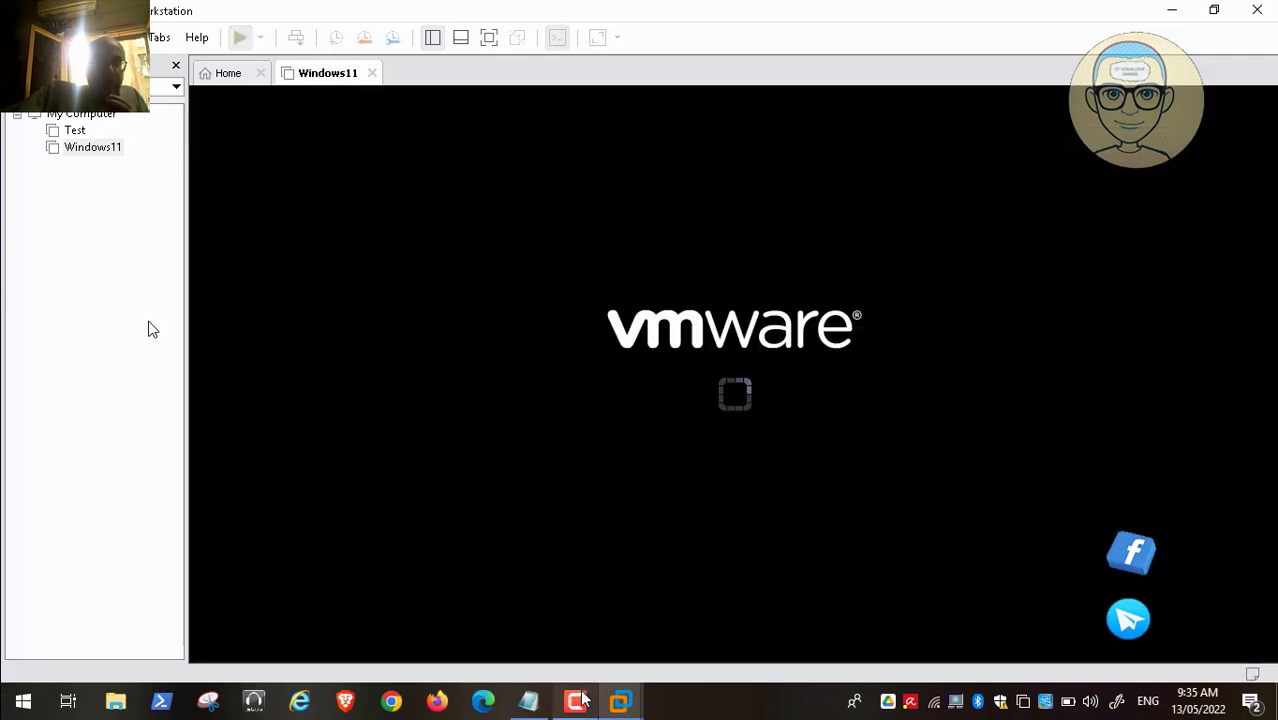
click(577, 704)
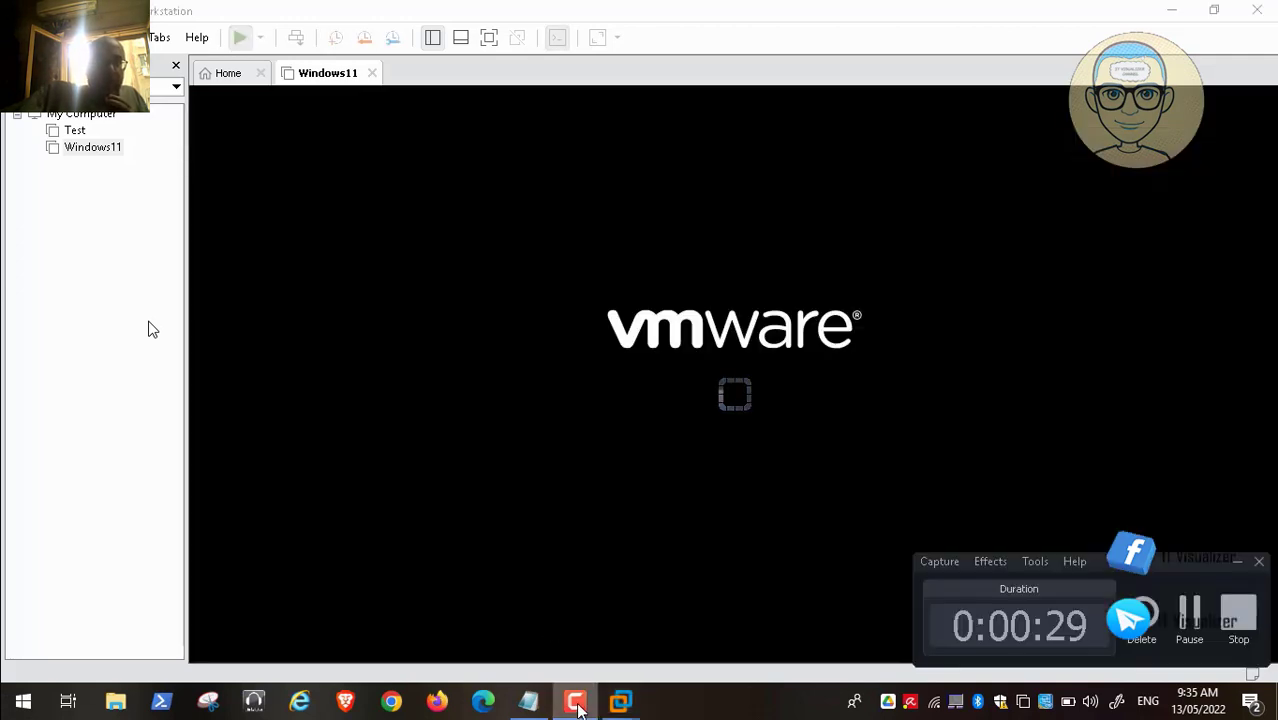
click(1190, 622)
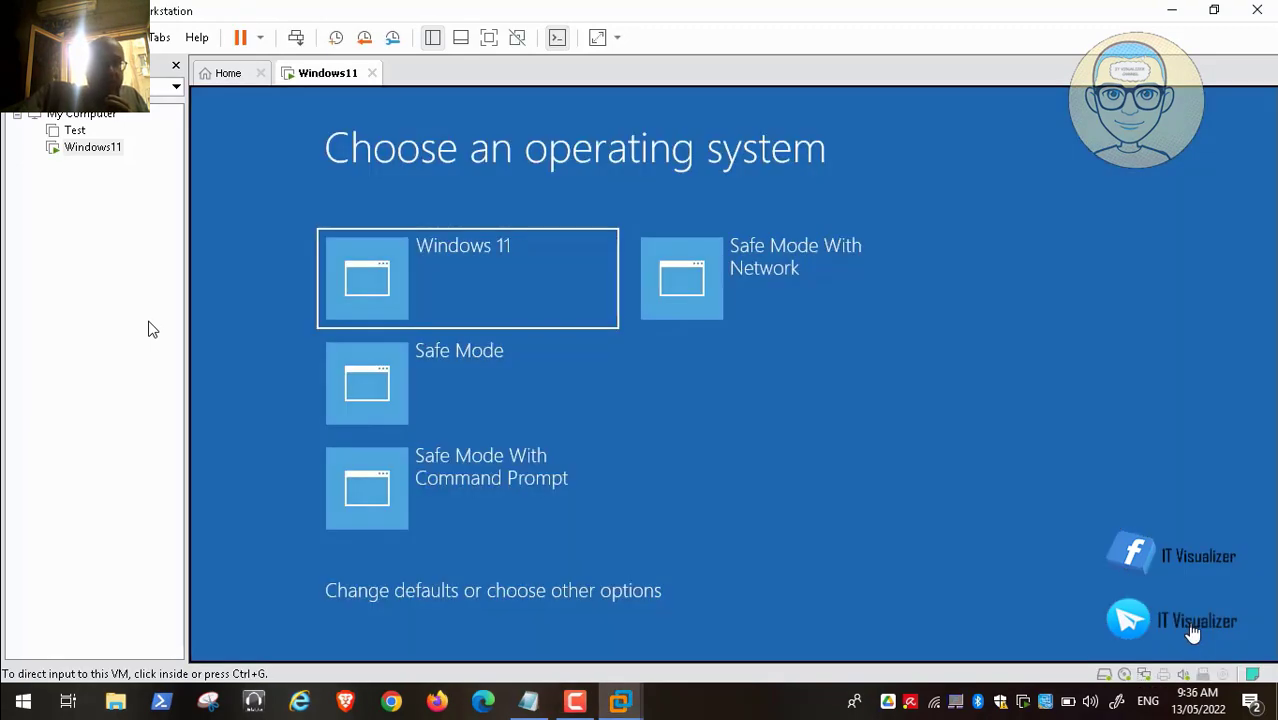
click(500, 273)
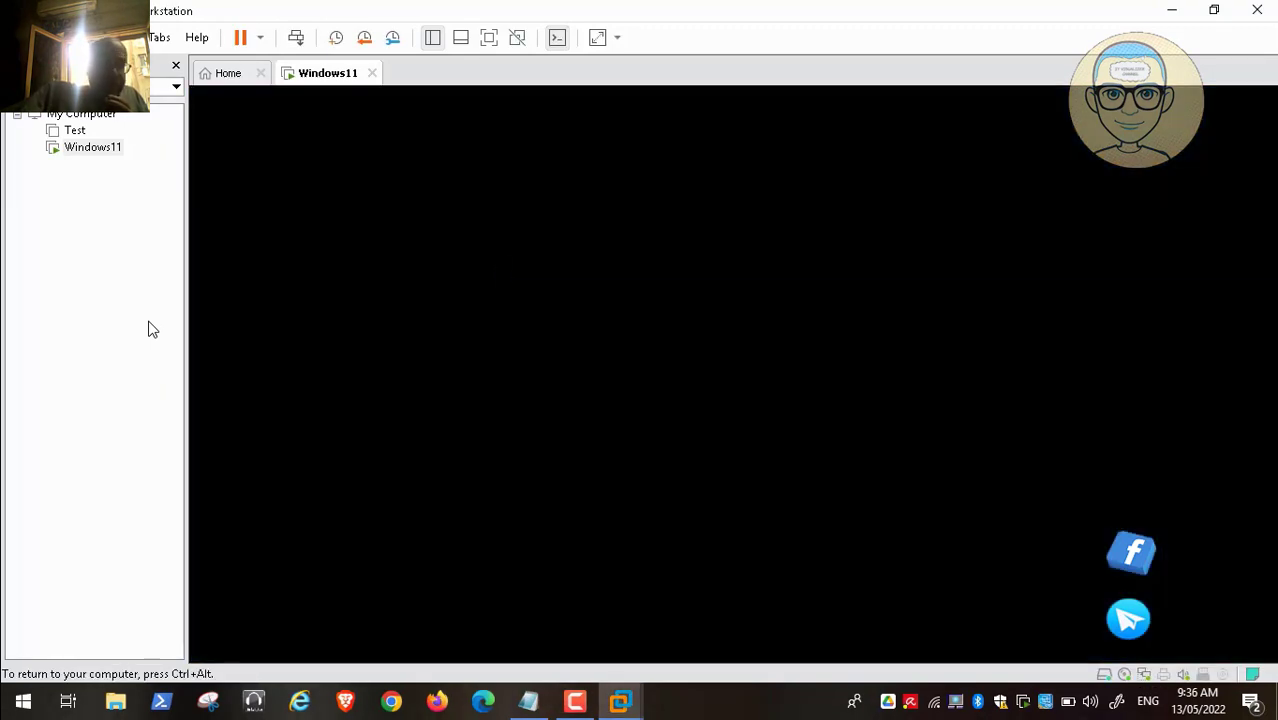
key(ctrl+alt)
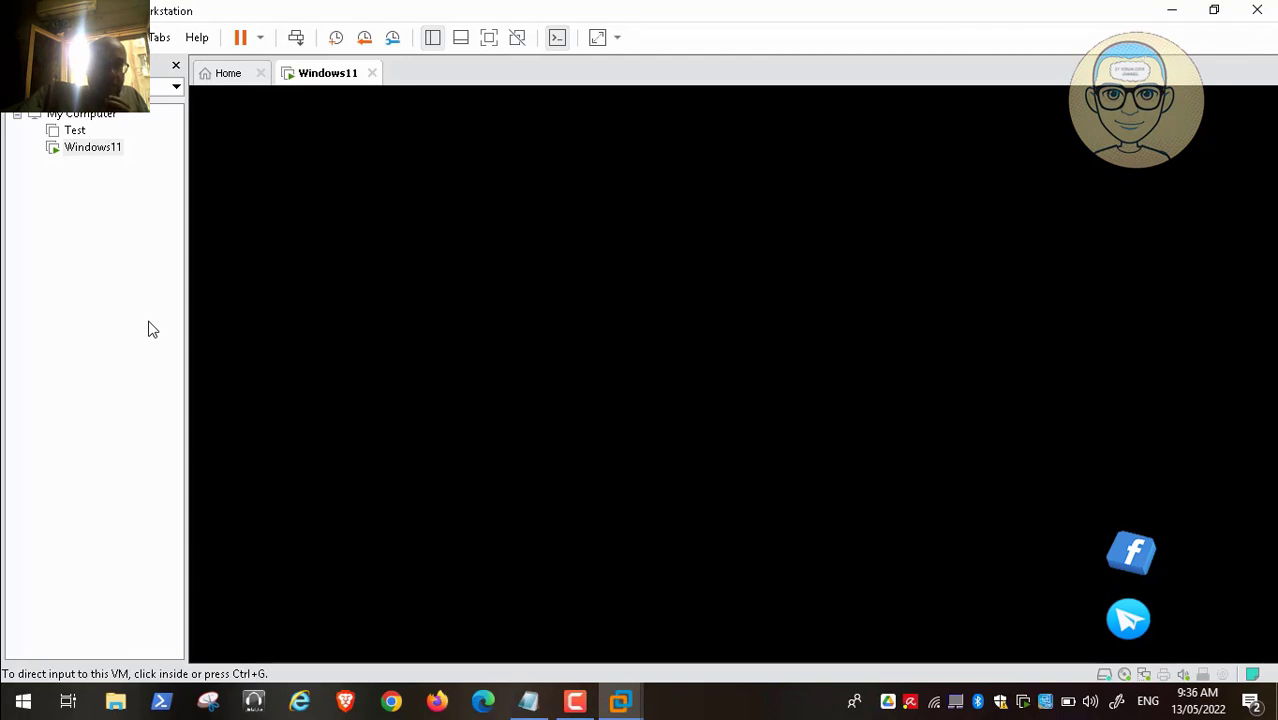
click(576, 703)
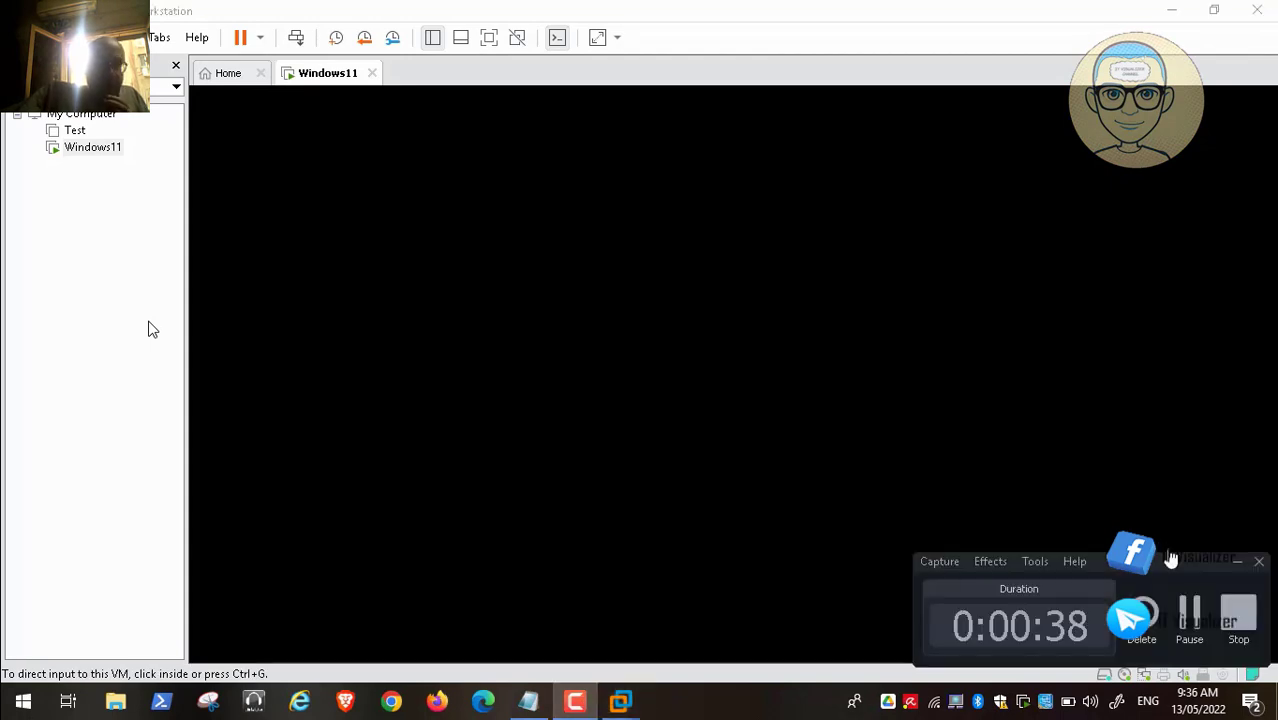
click(1189, 615)
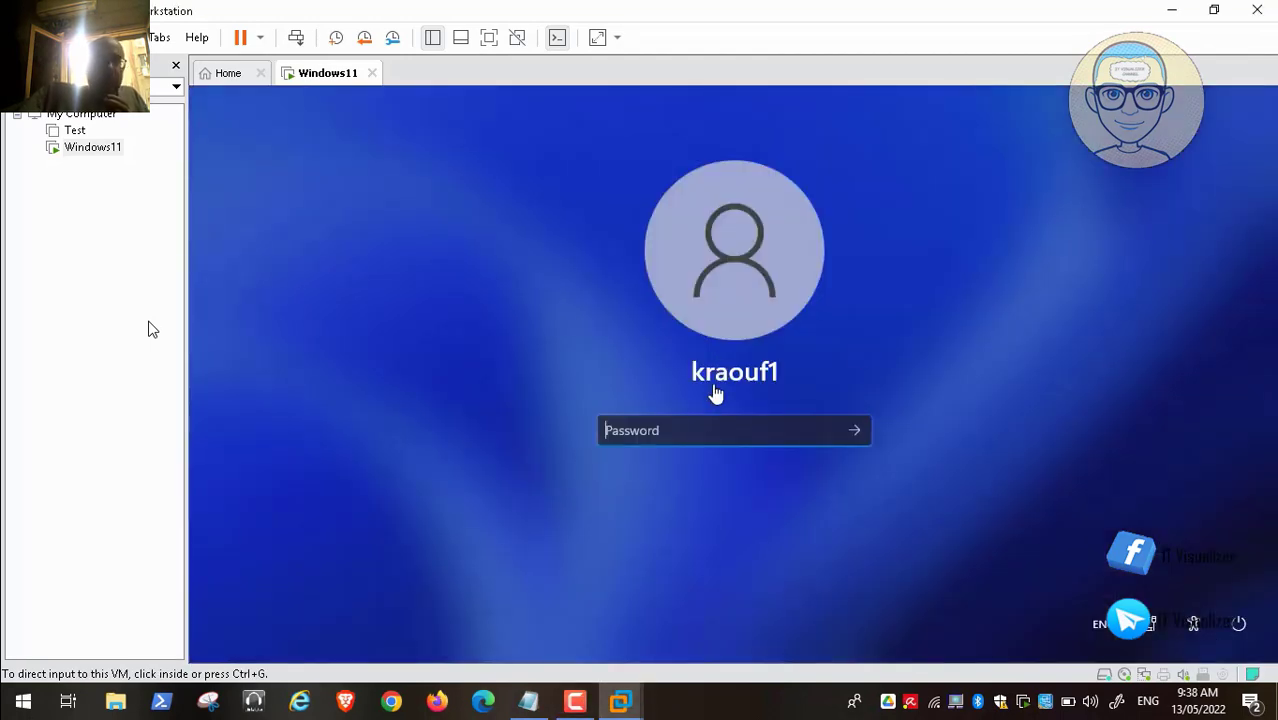
Sign in to the virtual machine's Windows 11 account by entering the account password.
click(682, 442)
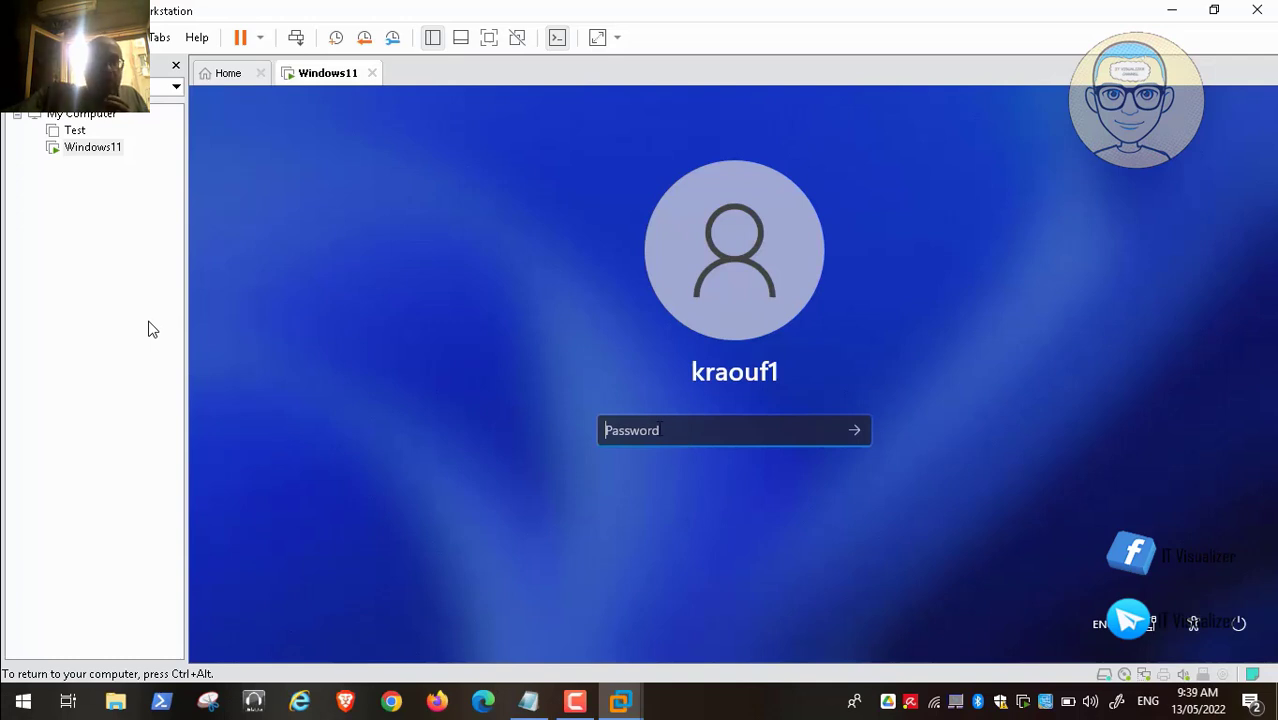
text(*****)
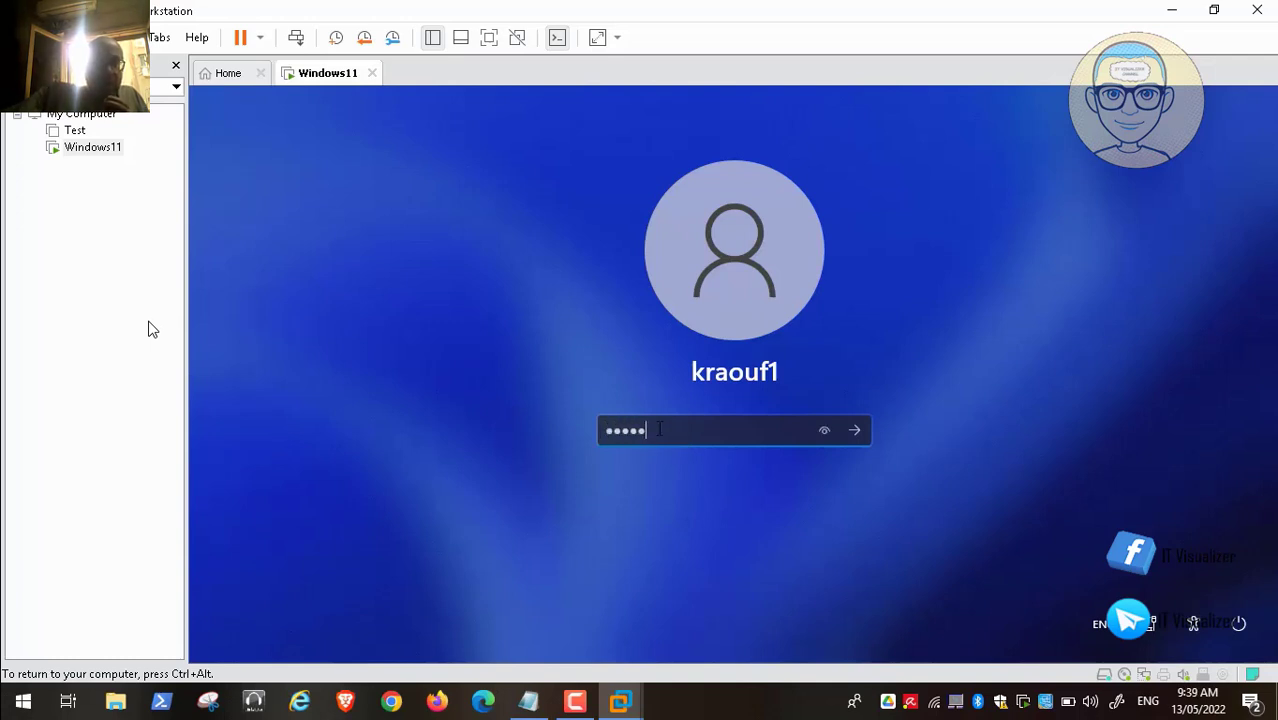
text(*****)
key(Return)
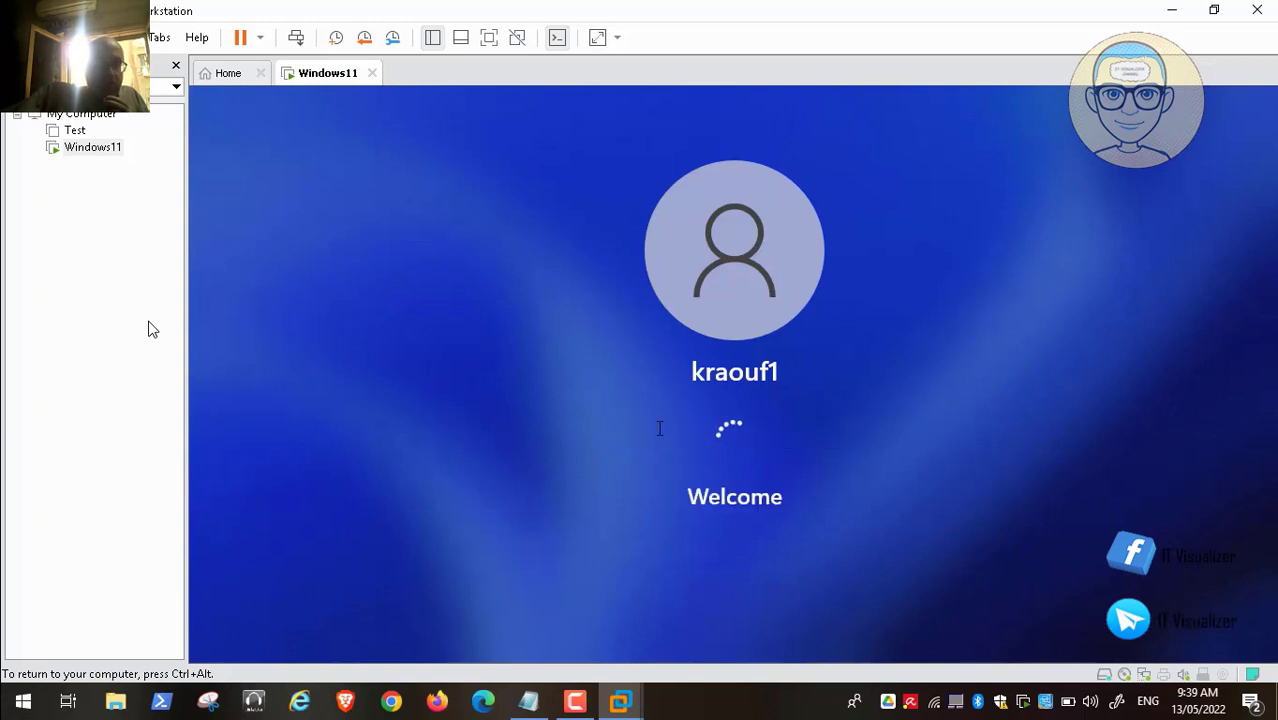
key(ctrl+alt)
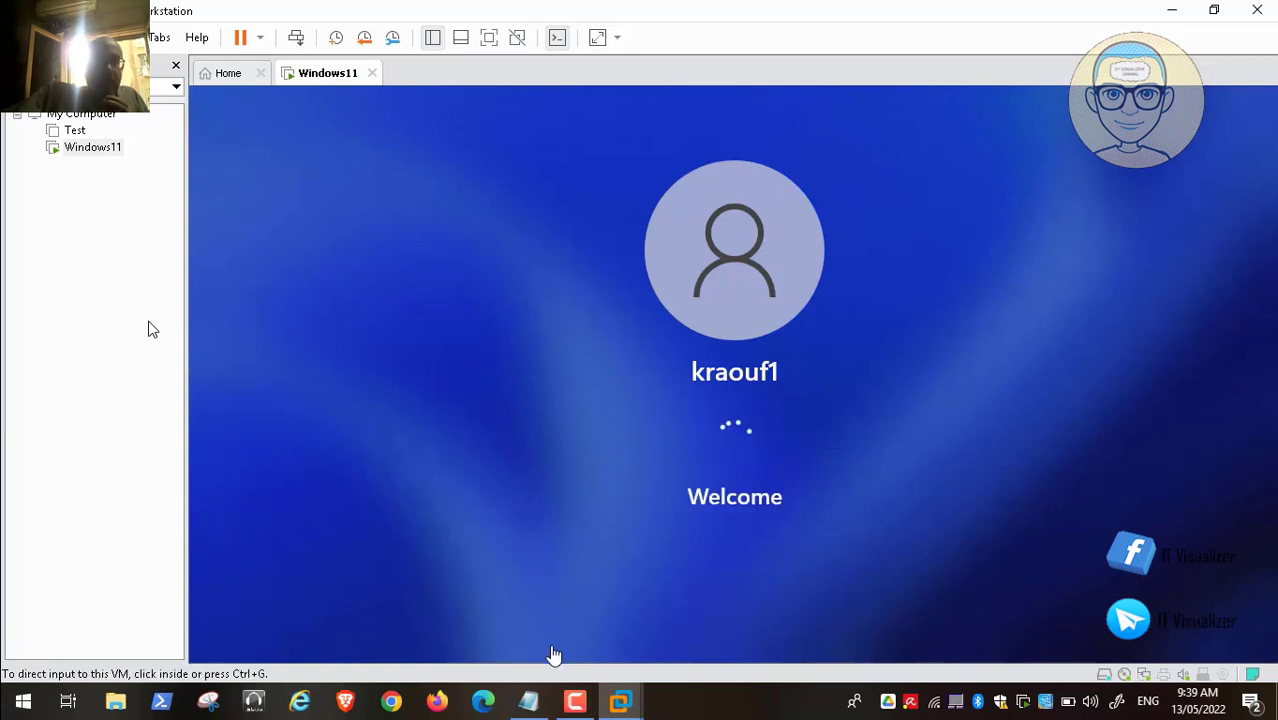
click(575, 701)
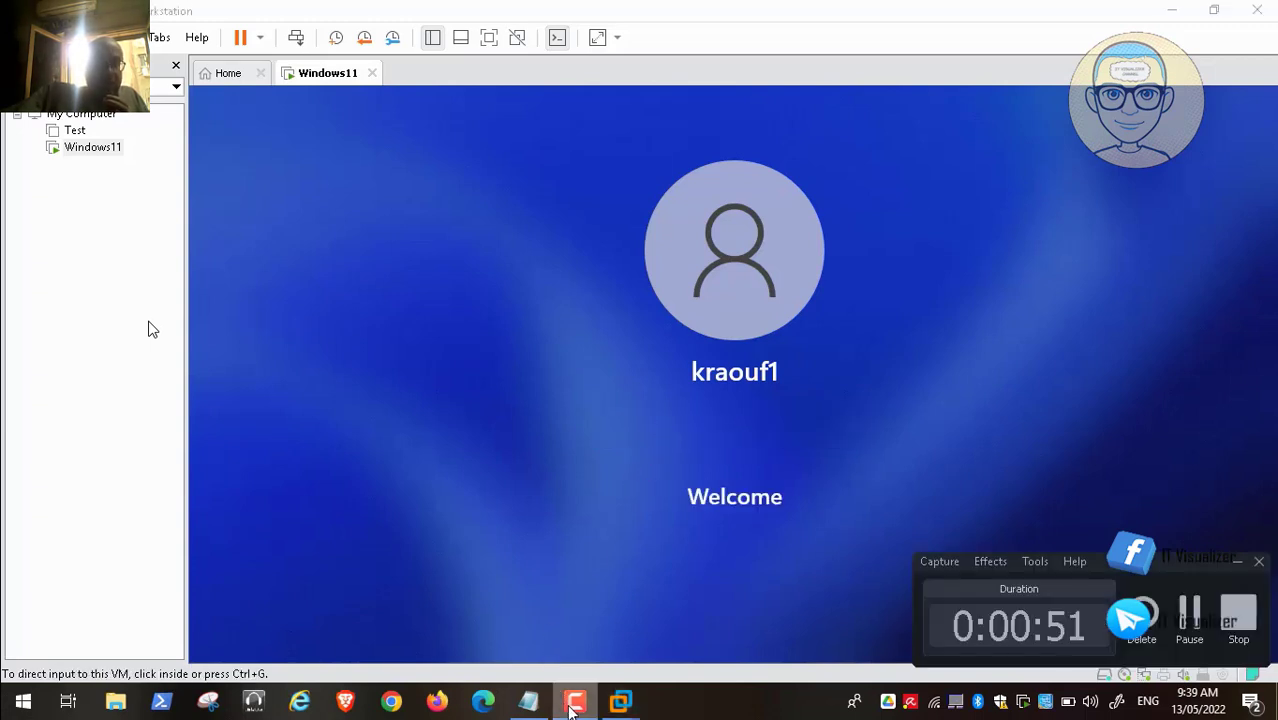
click(1188, 612)
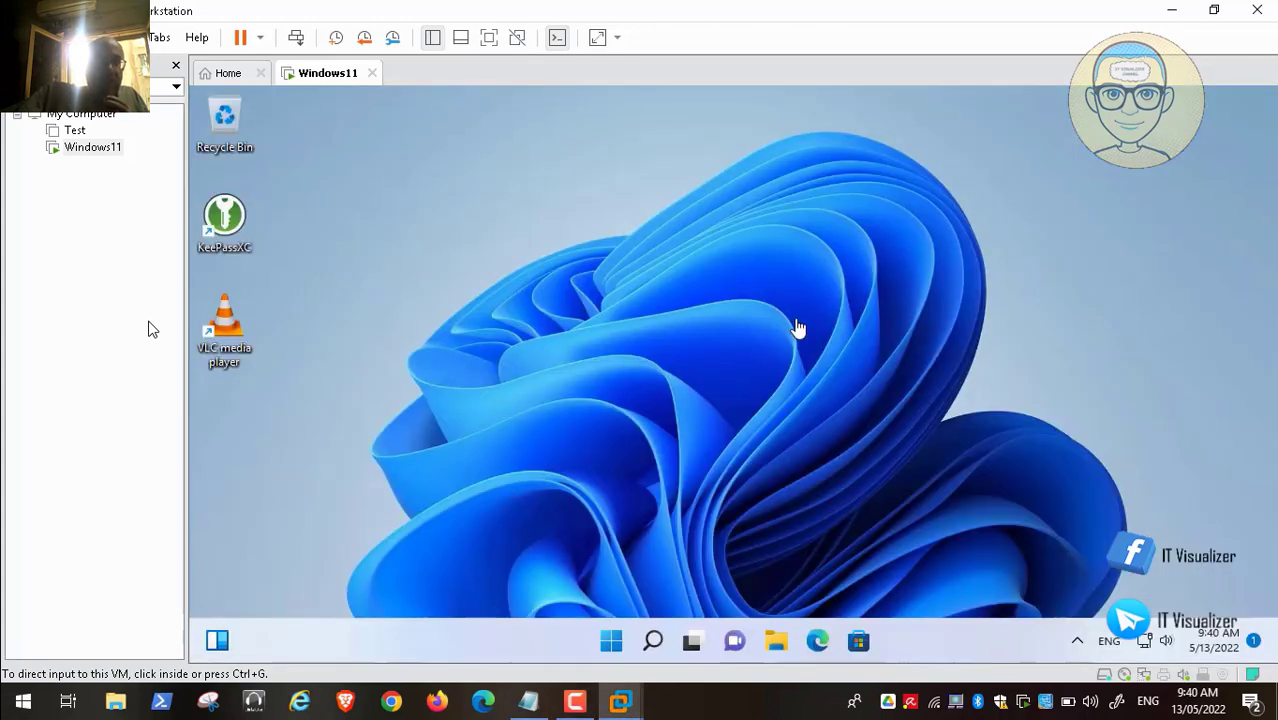
Search for "control panel" in the Windows11 virtual machine and open Control Panel.
click(620, 580)
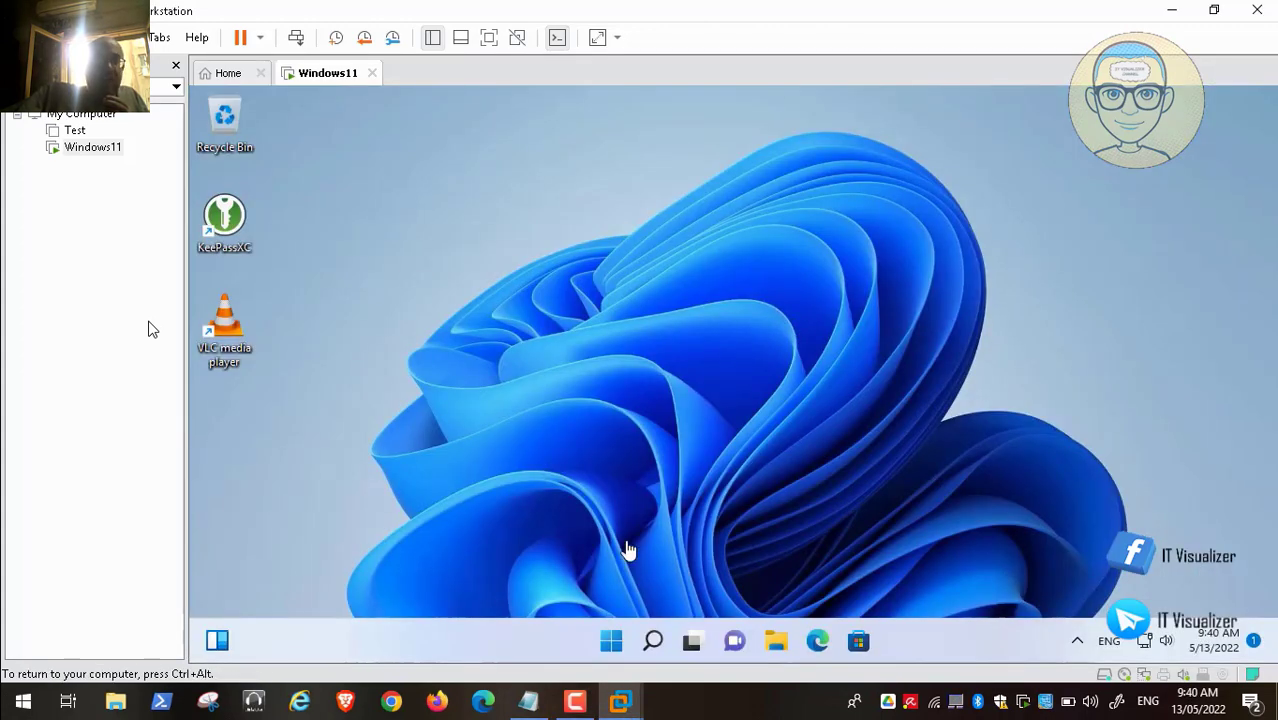
click(612, 640)
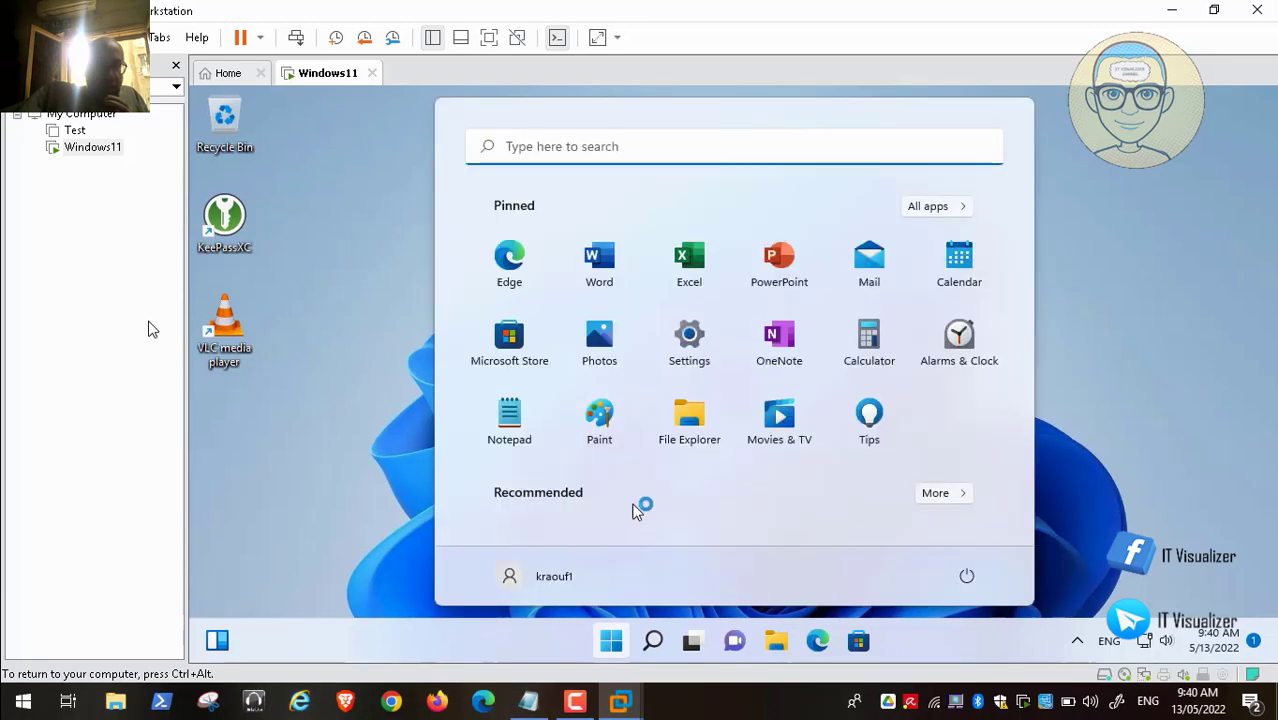
click(601, 152)
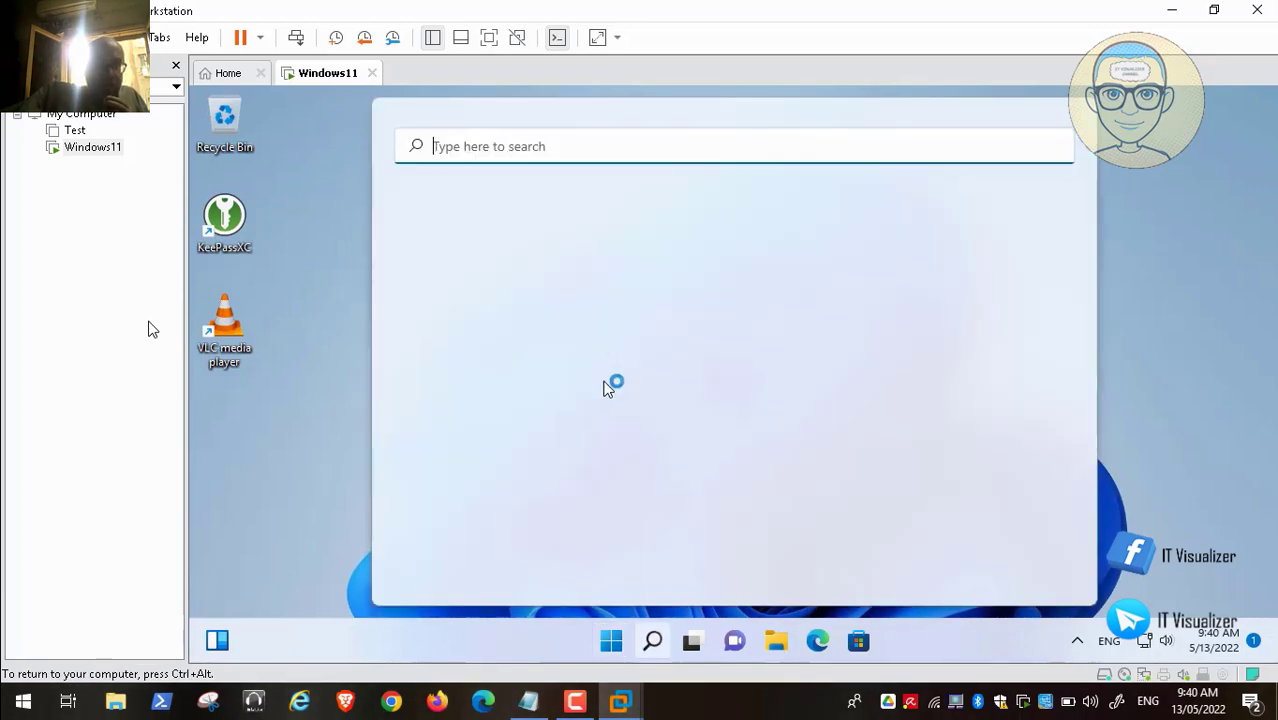
text(co)
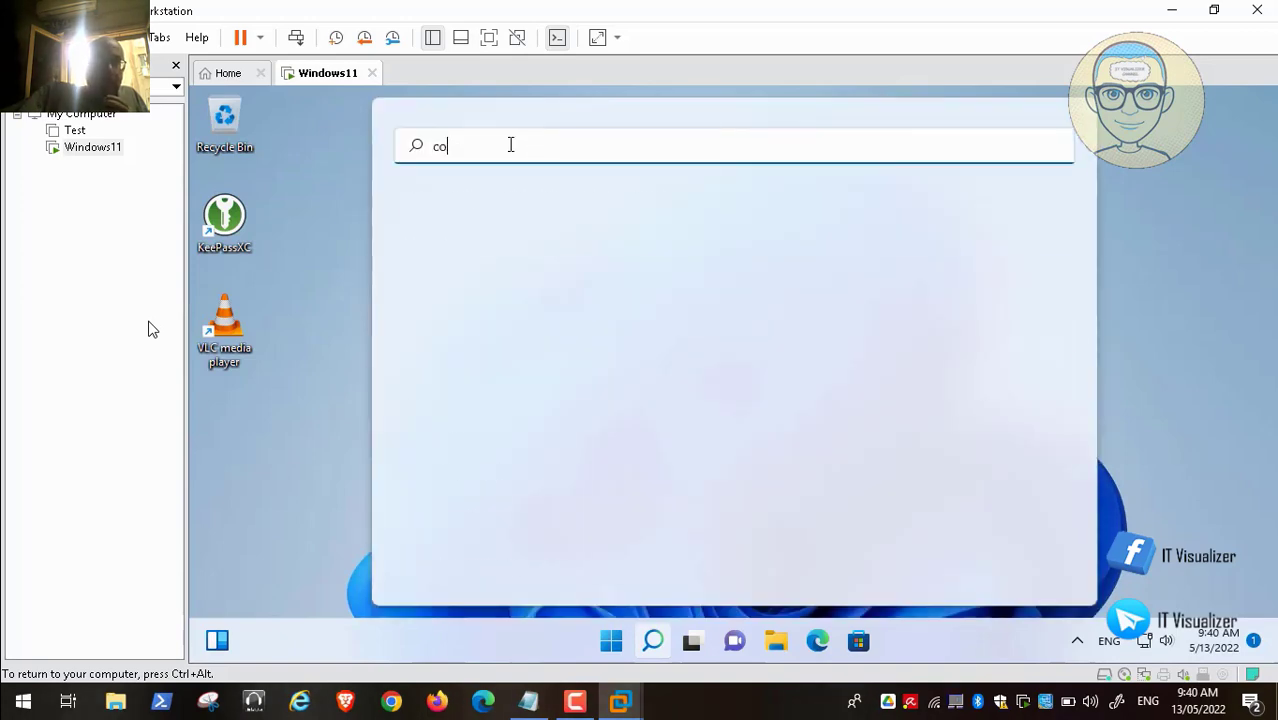
text(ntrol )
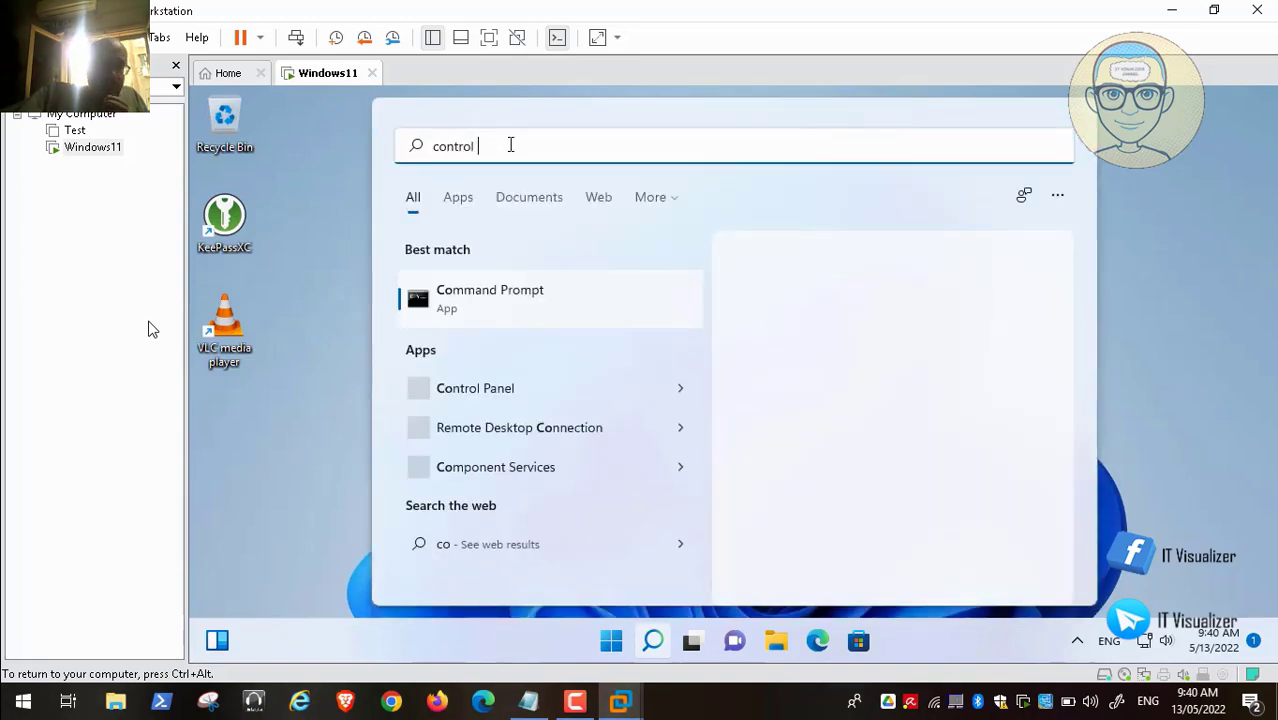
text(panel)
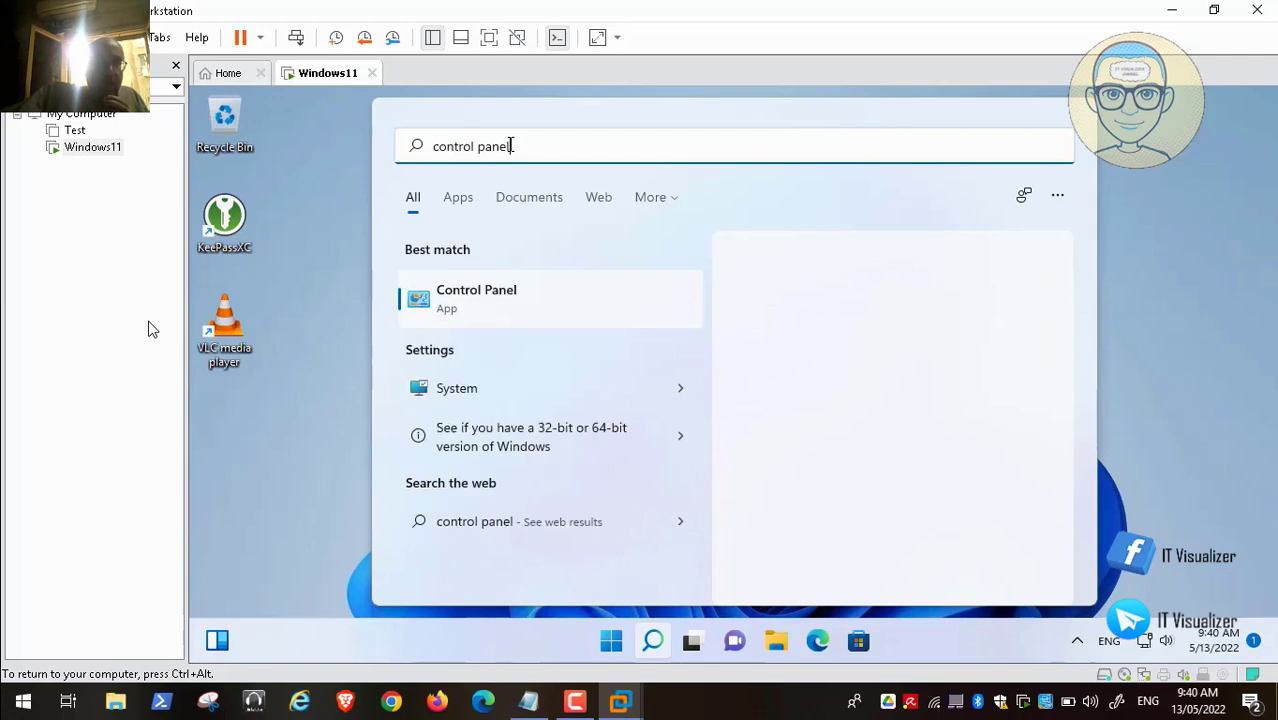
click(478, 300)
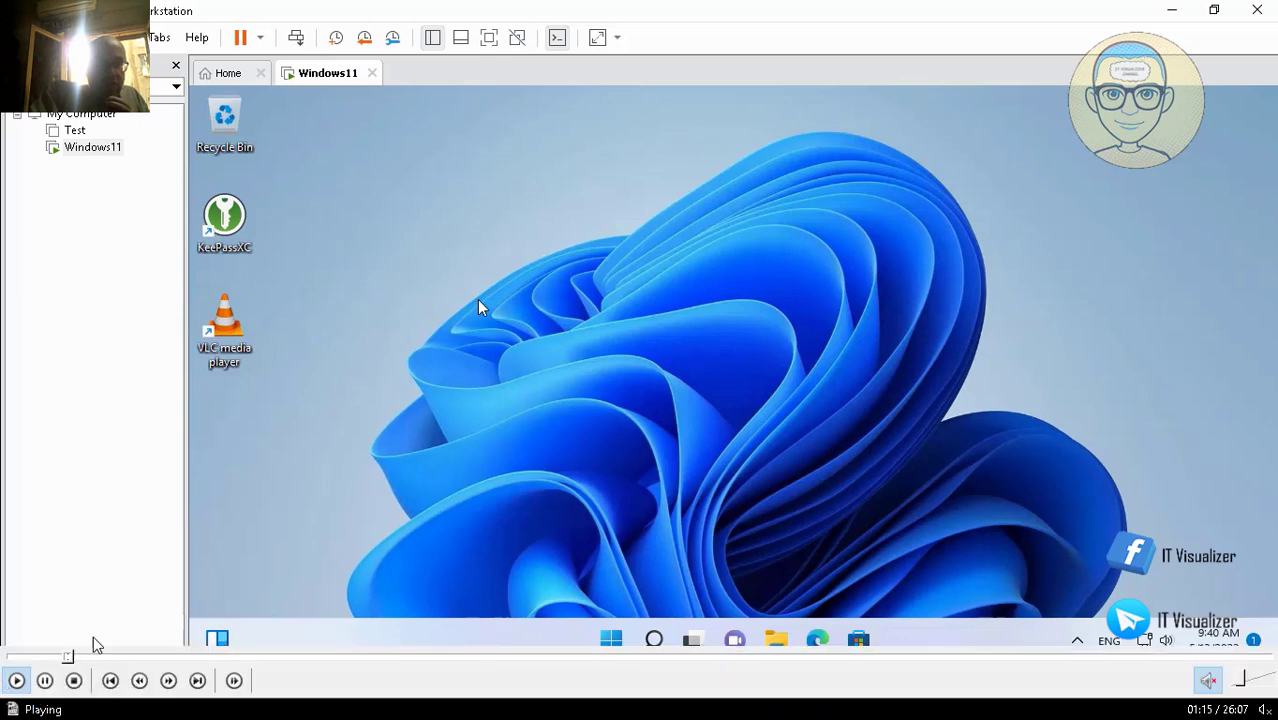
Skip the playing video forward in stages to about 02:48.
click(103, 657)
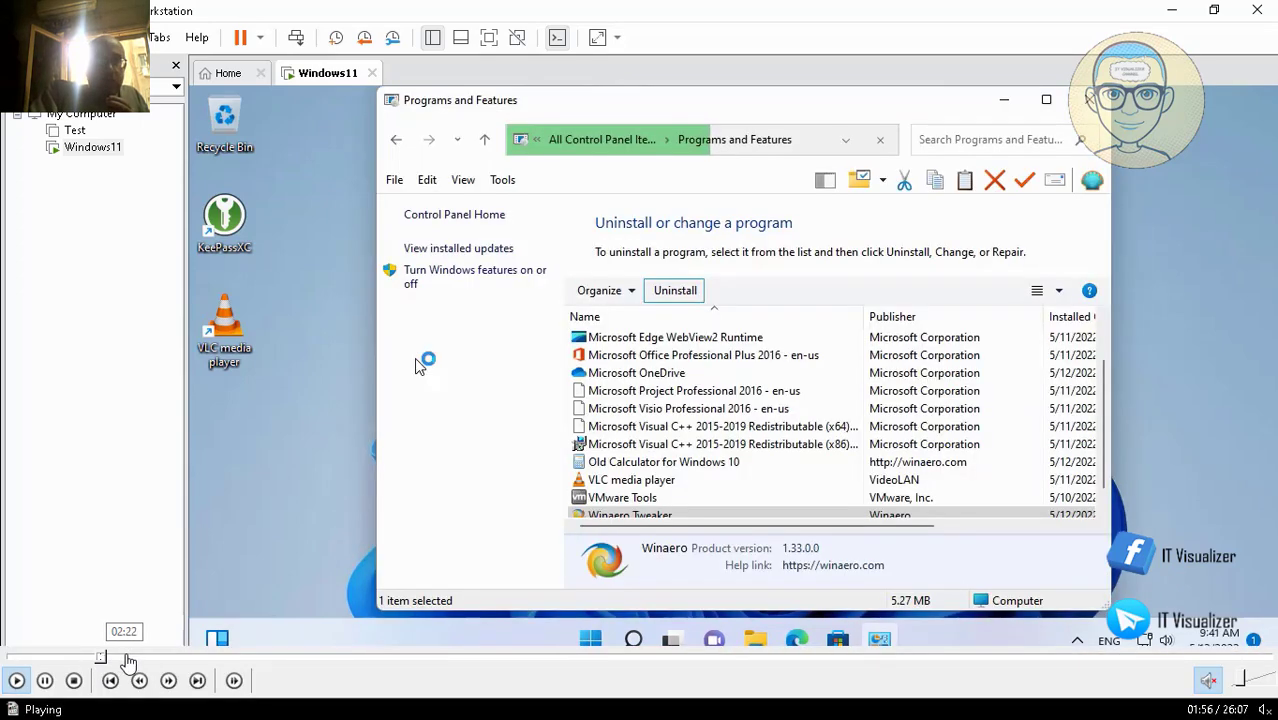
click(128, 657)
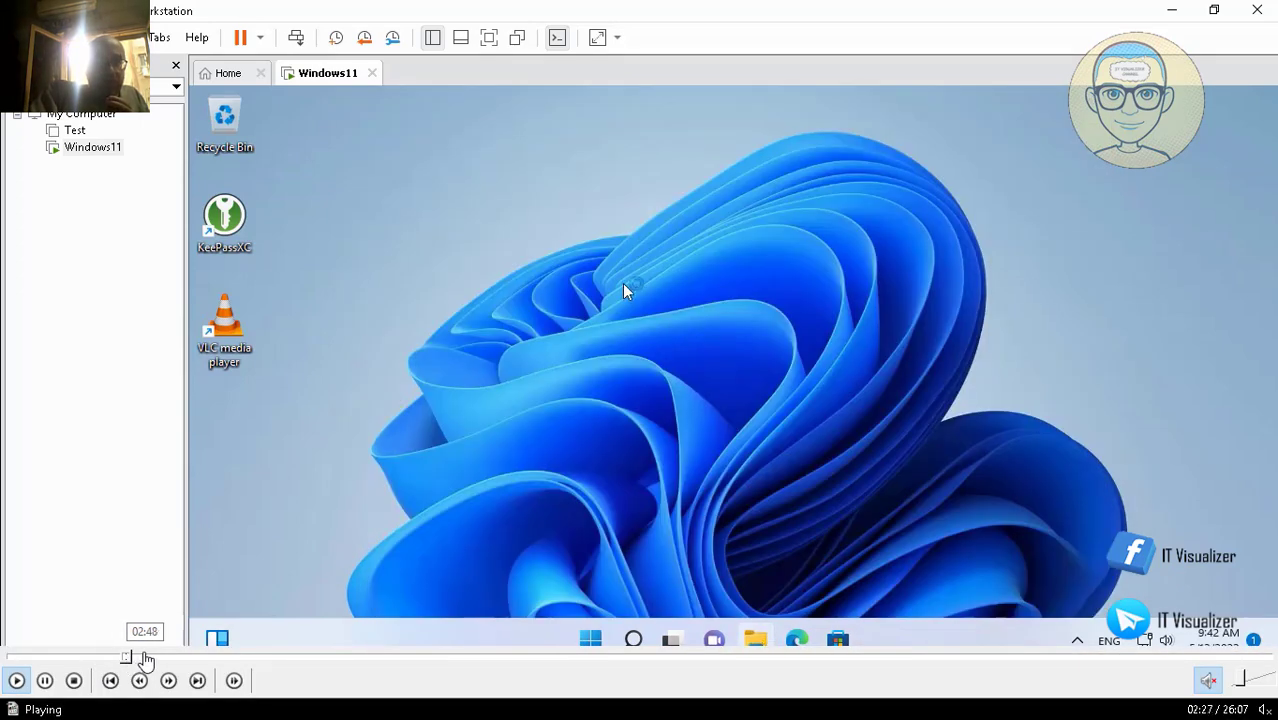
click(146, 657)
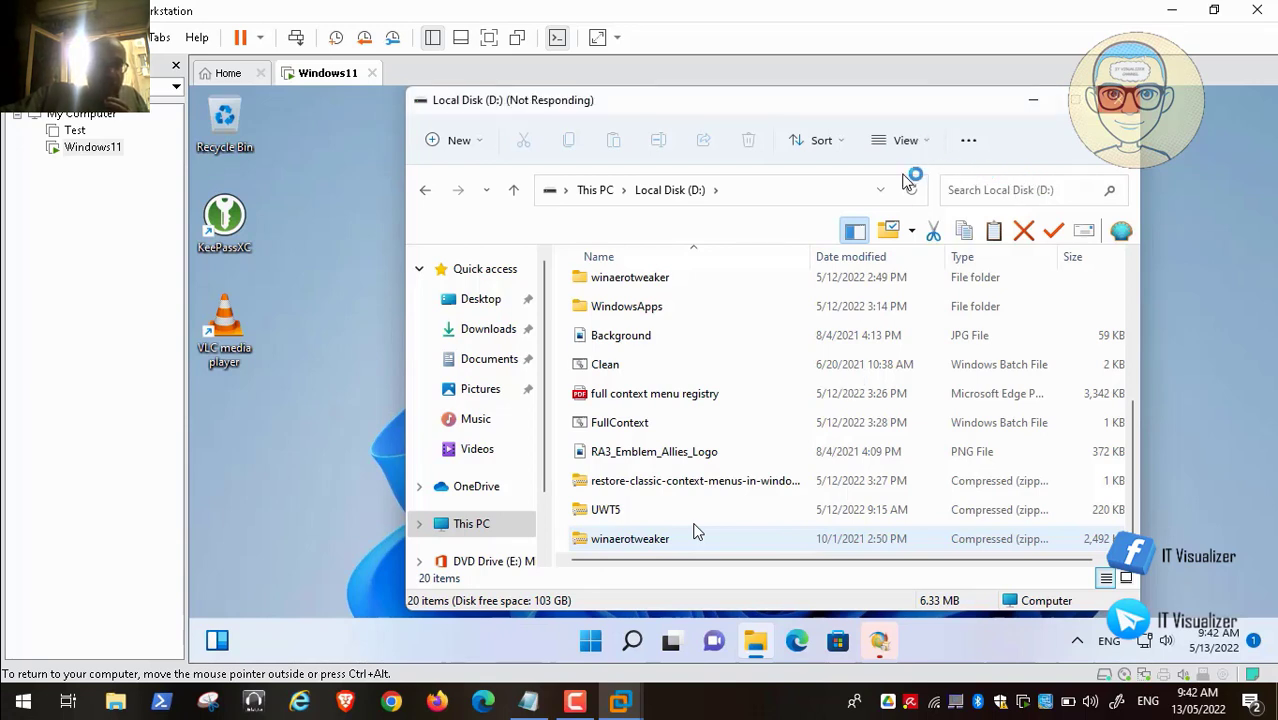
Create a new folder named Windows11Custom in the root of Local Disk (D:).
right_click(770, 552)
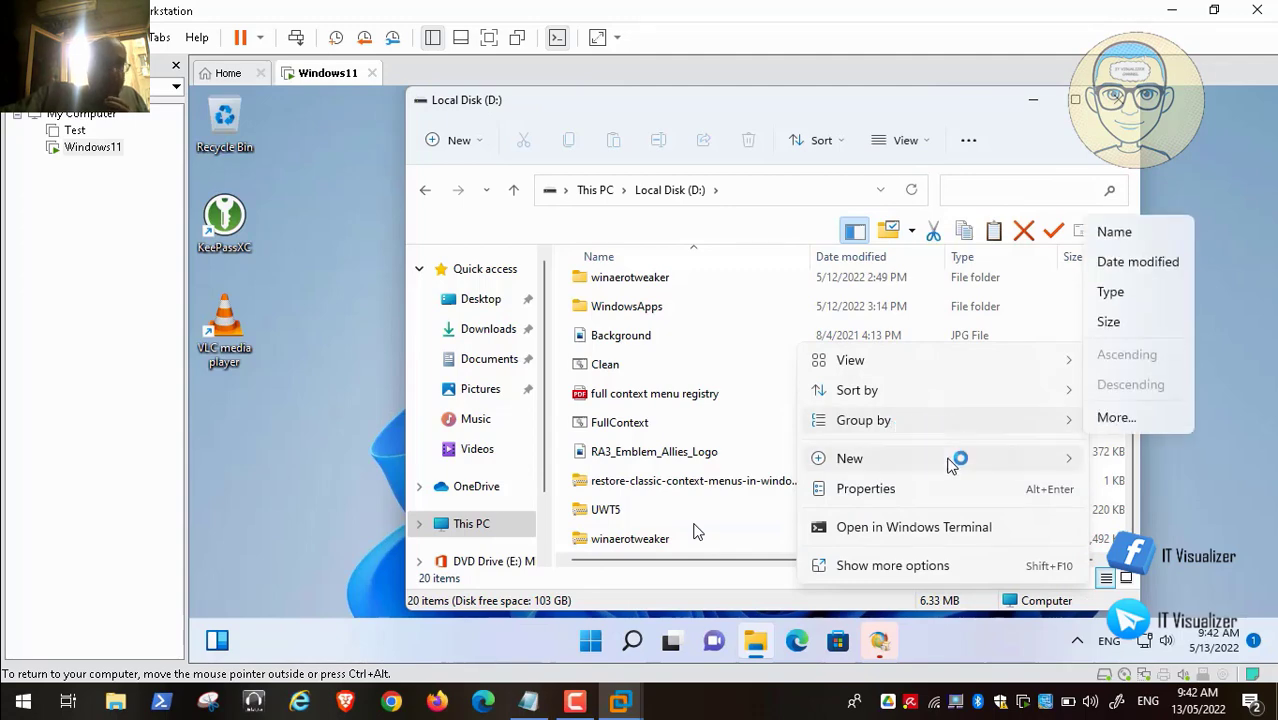
mouse_move(958, 457)
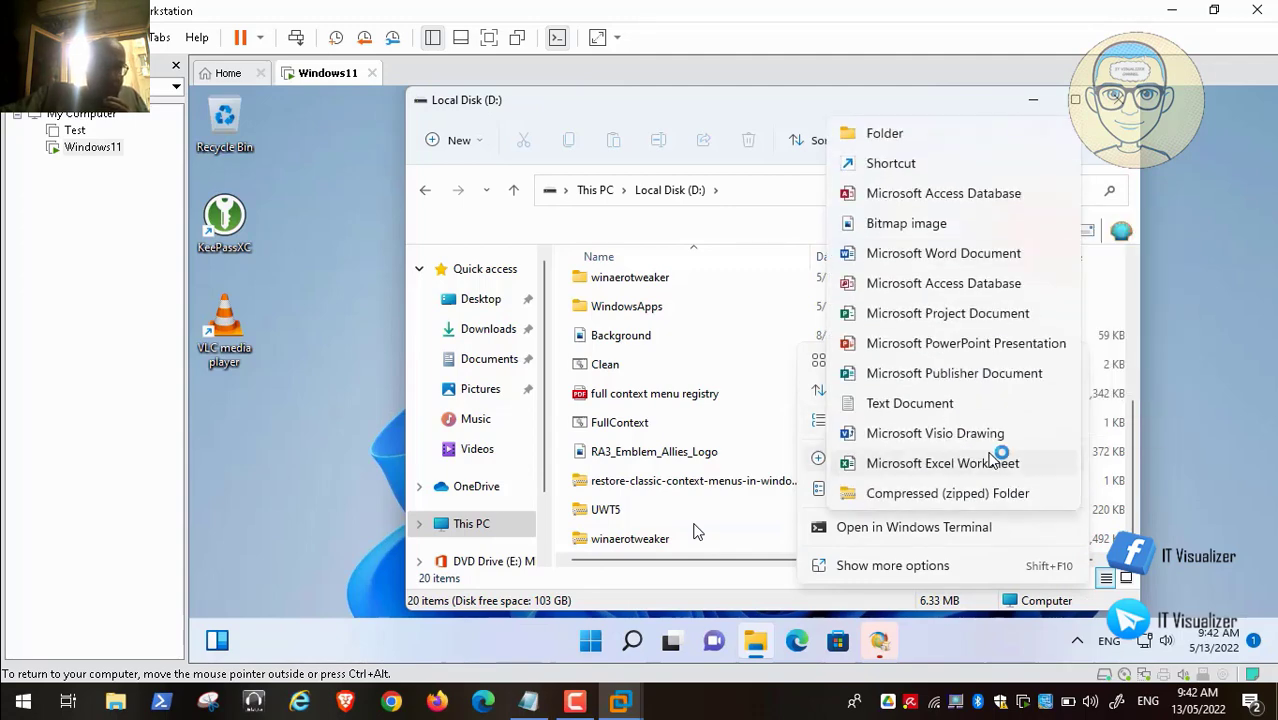
click(915, 135)
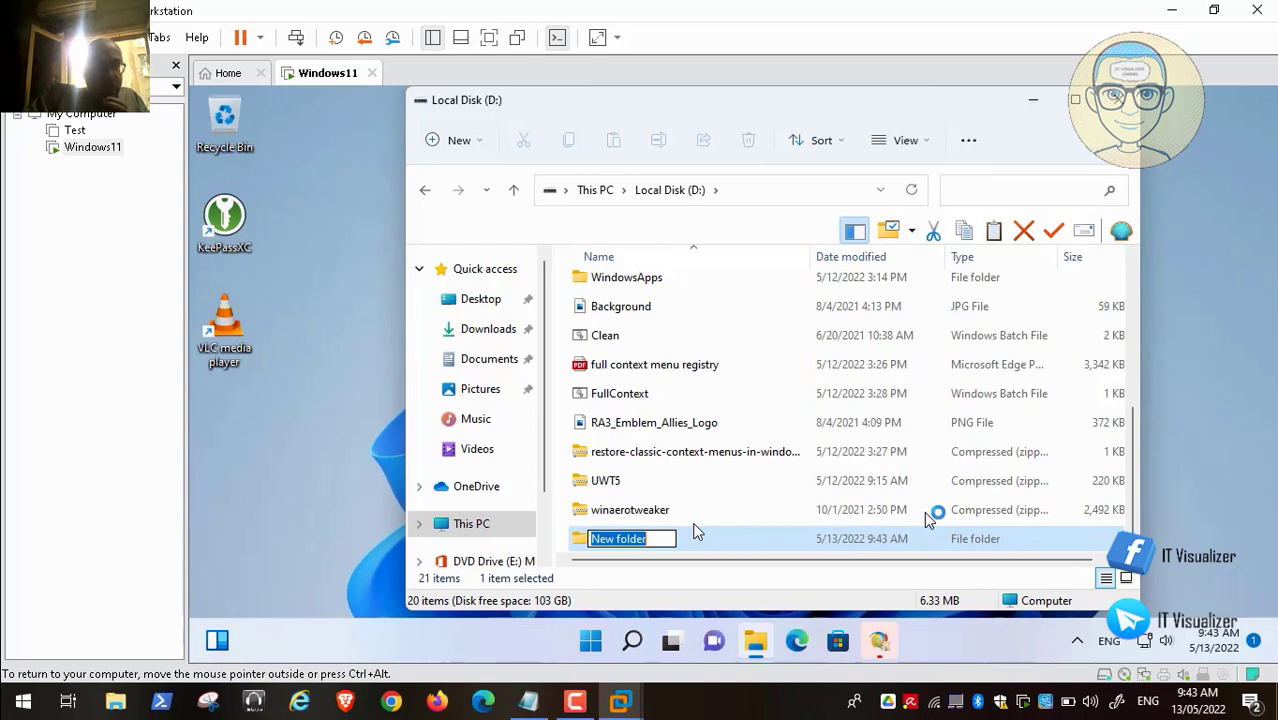
key(BackSpace)
text(Windows11)
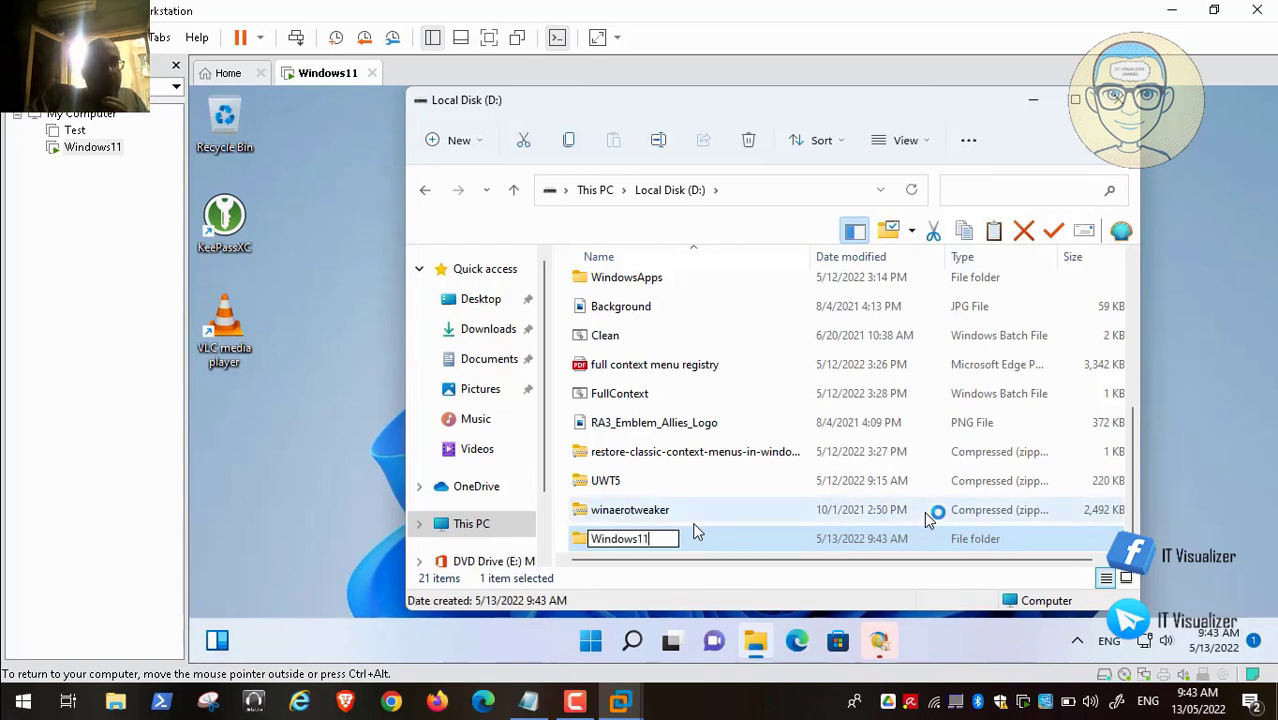
text(Custo)
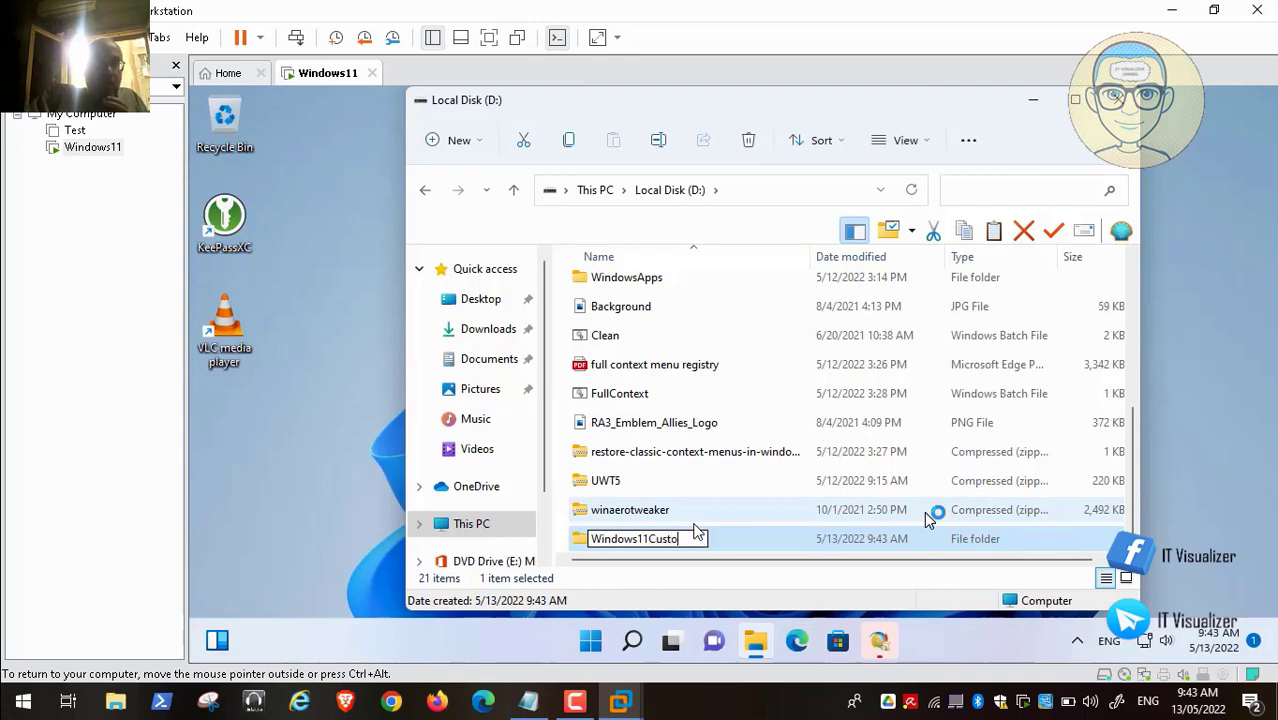
text(m)
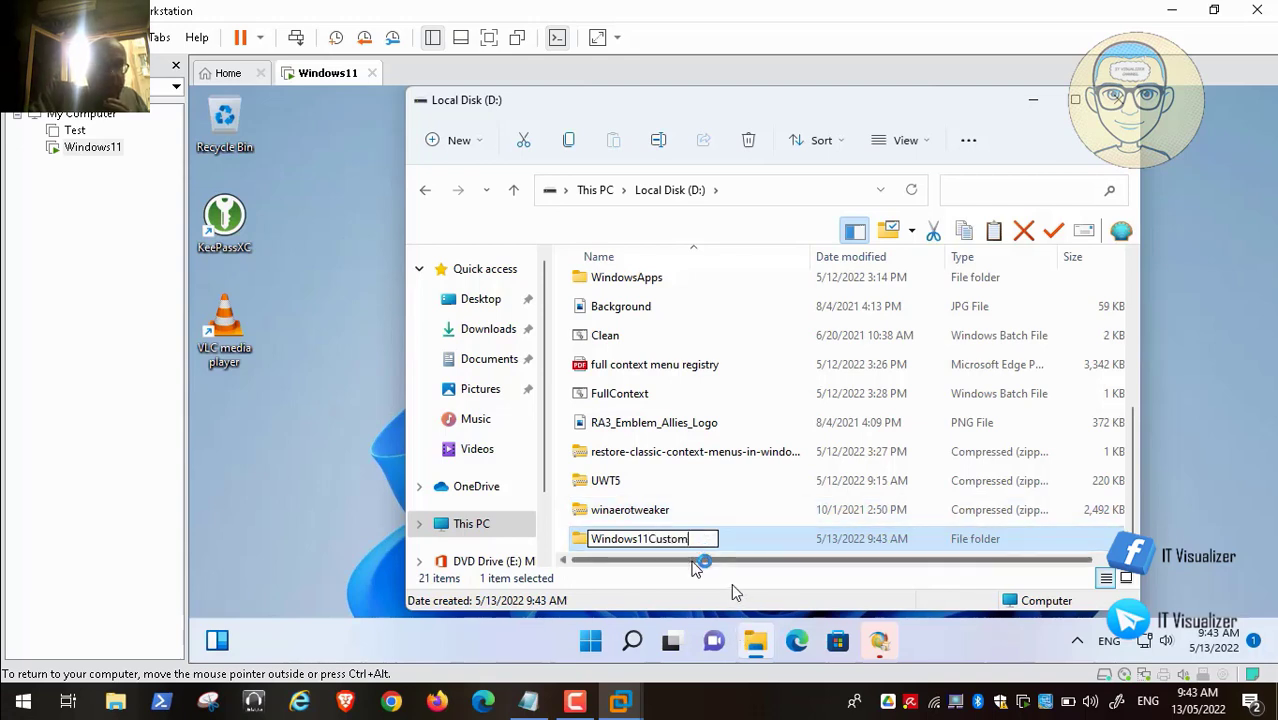
key(Return)
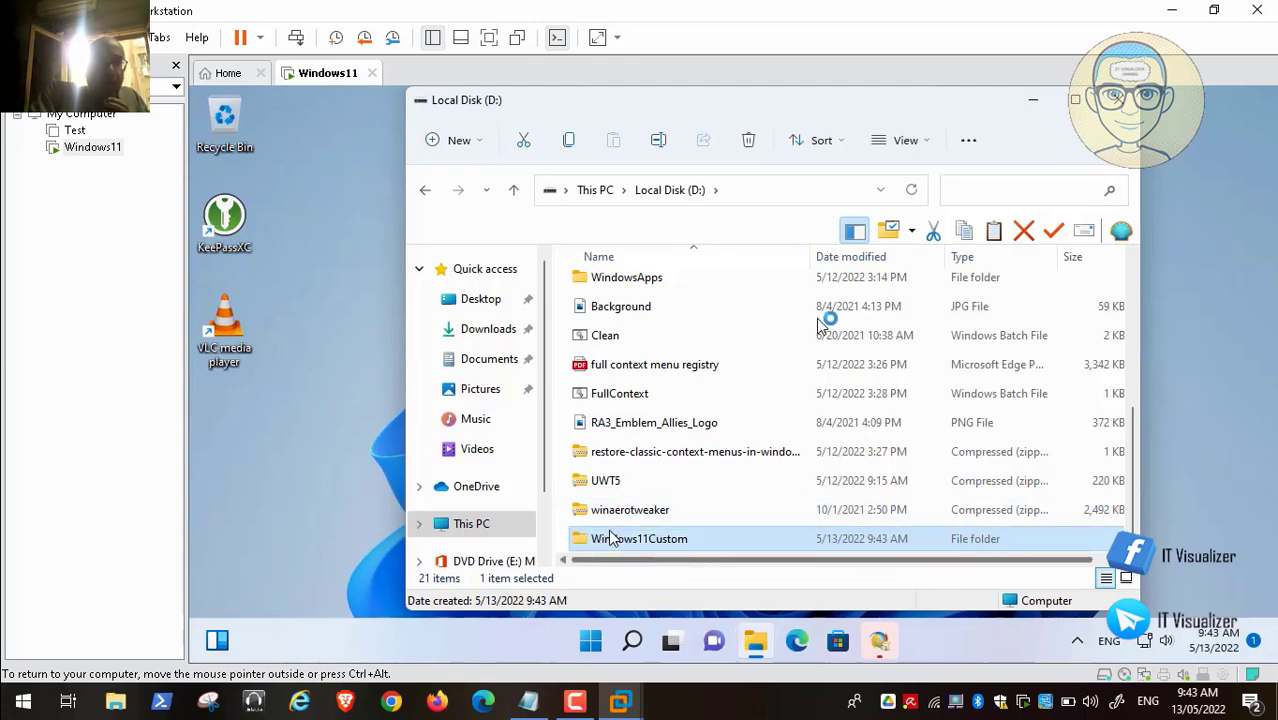
Look at the view options and the additional folder commands for Local Disk (D:).
click(933, 145)
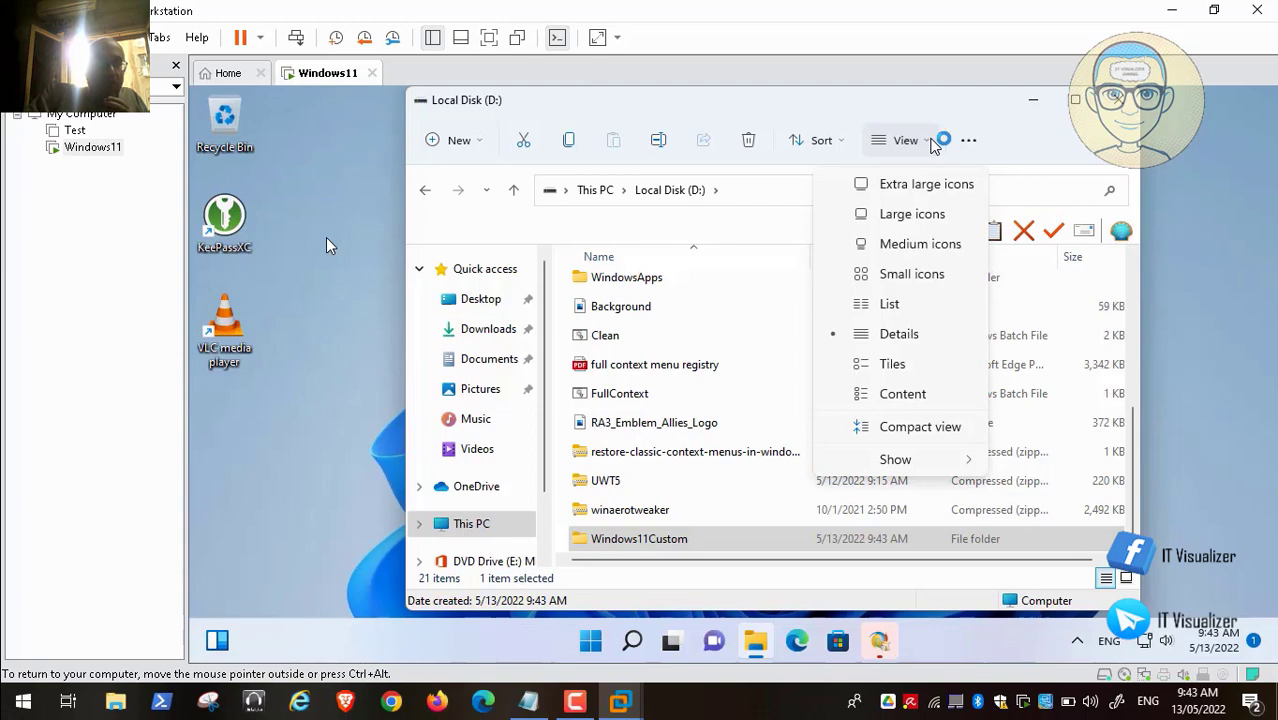
click(968, 140)
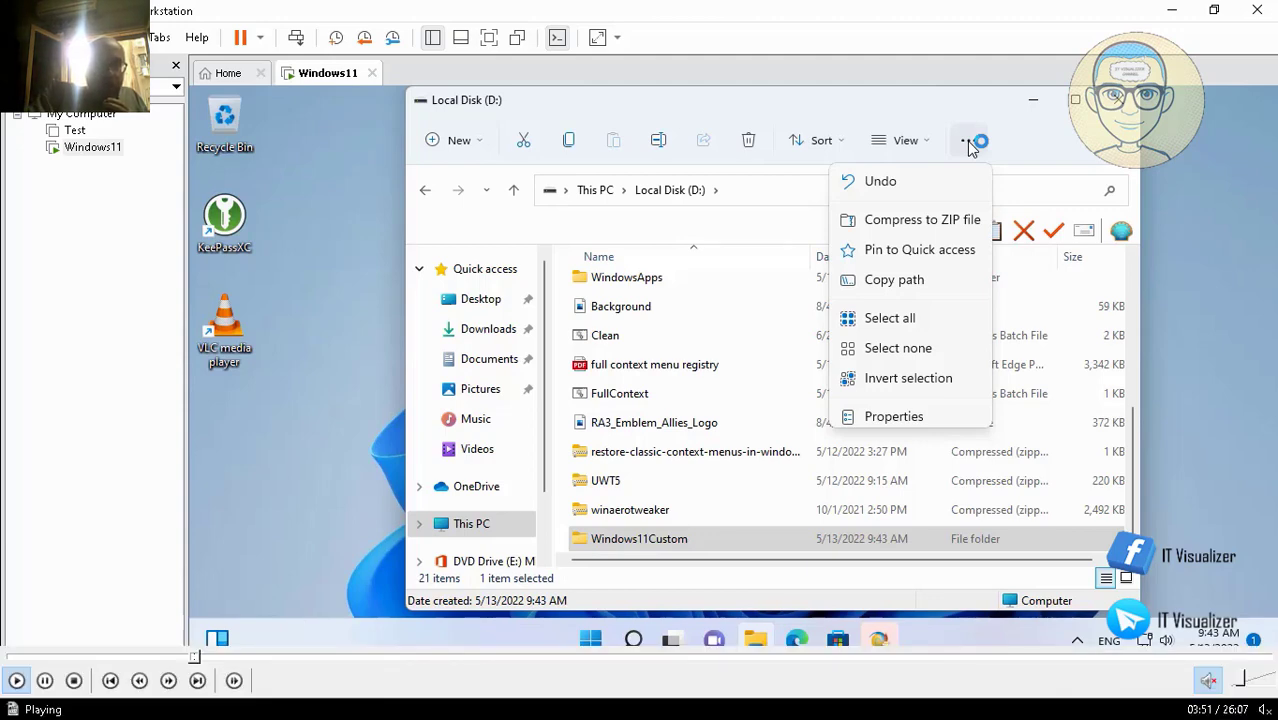
Skip the video forward in stages to about 05:48 and pause the playback.
click(205, 657)
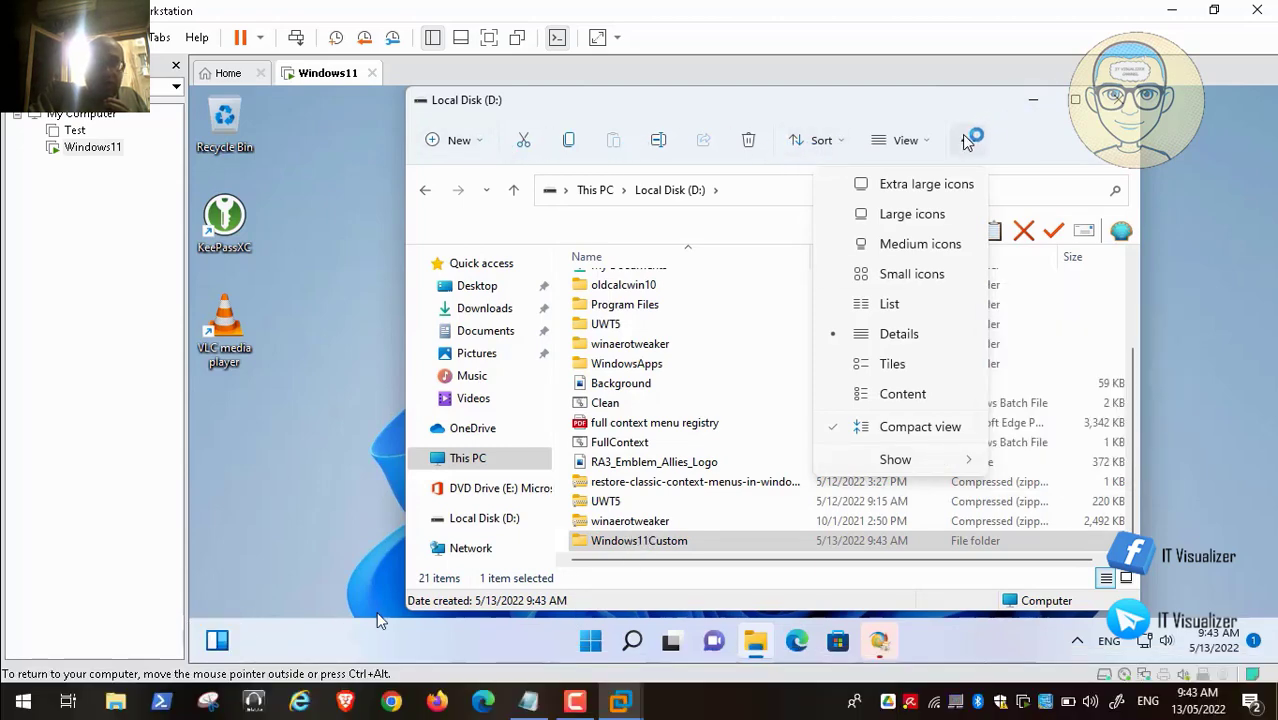
click(216, 657)
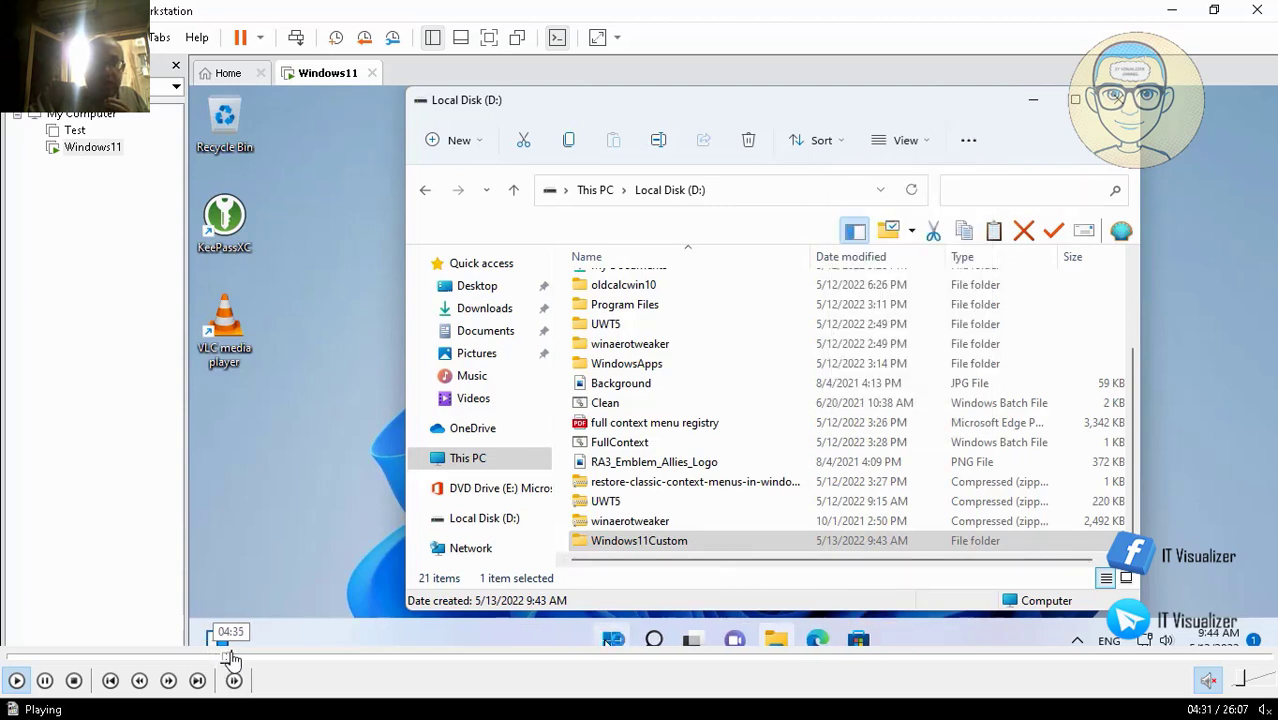
click(231, 658)
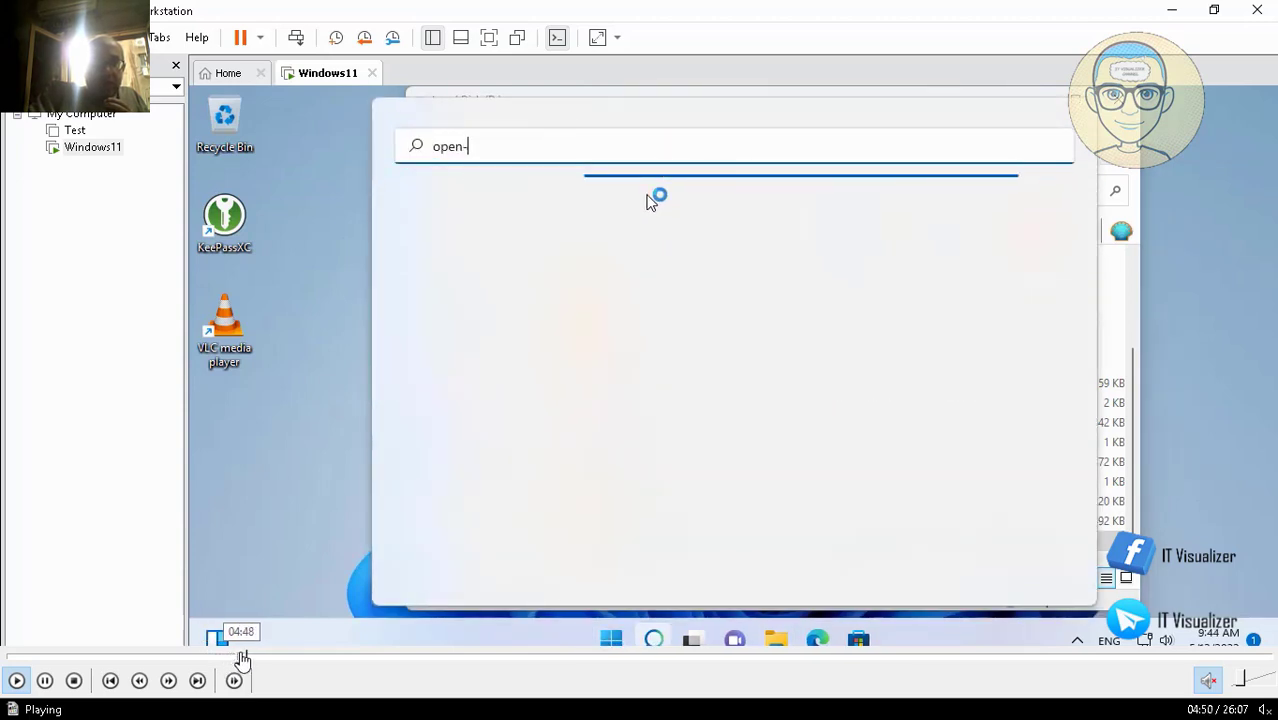
click(245, 658)
click(251, 658)
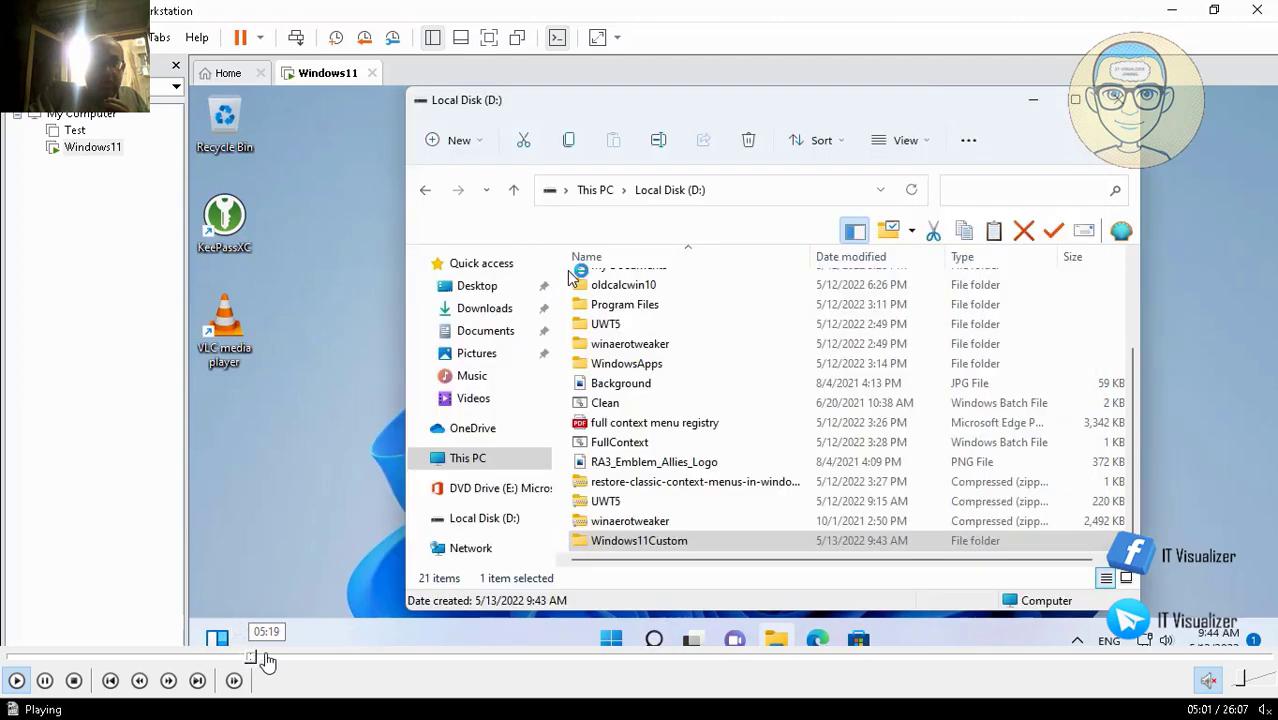
click(260, 658)
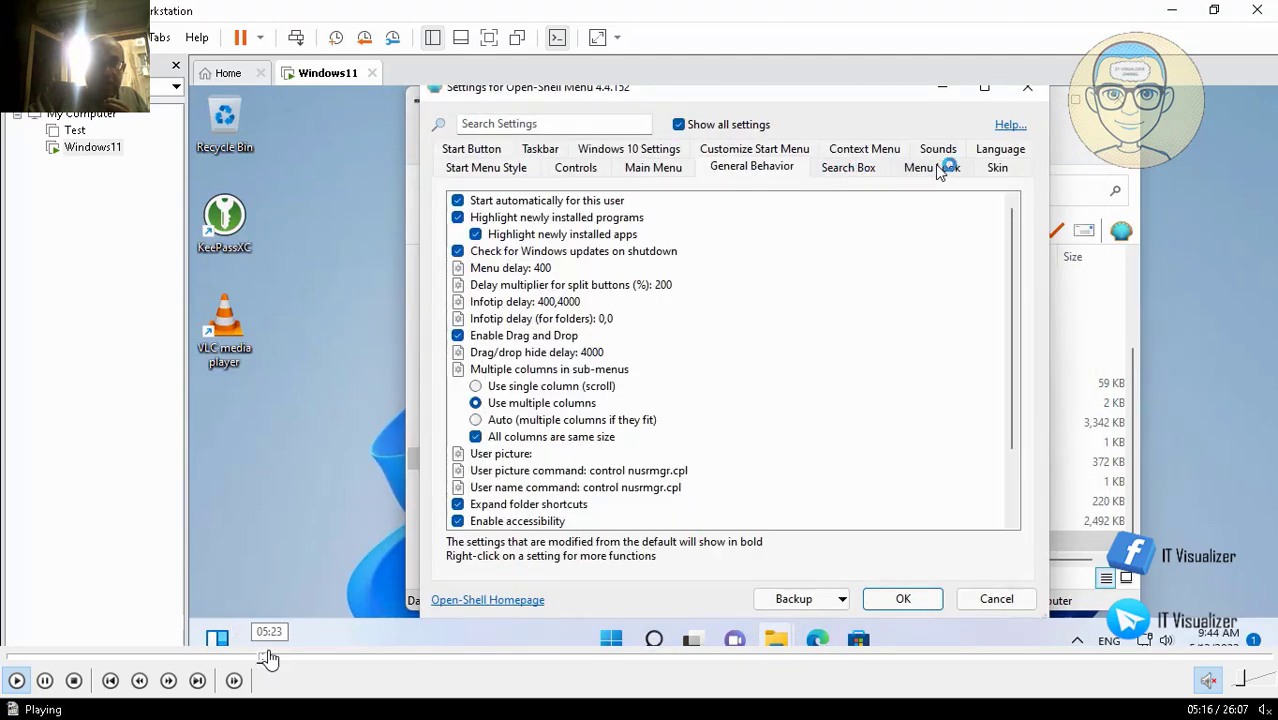
click(271, 658)
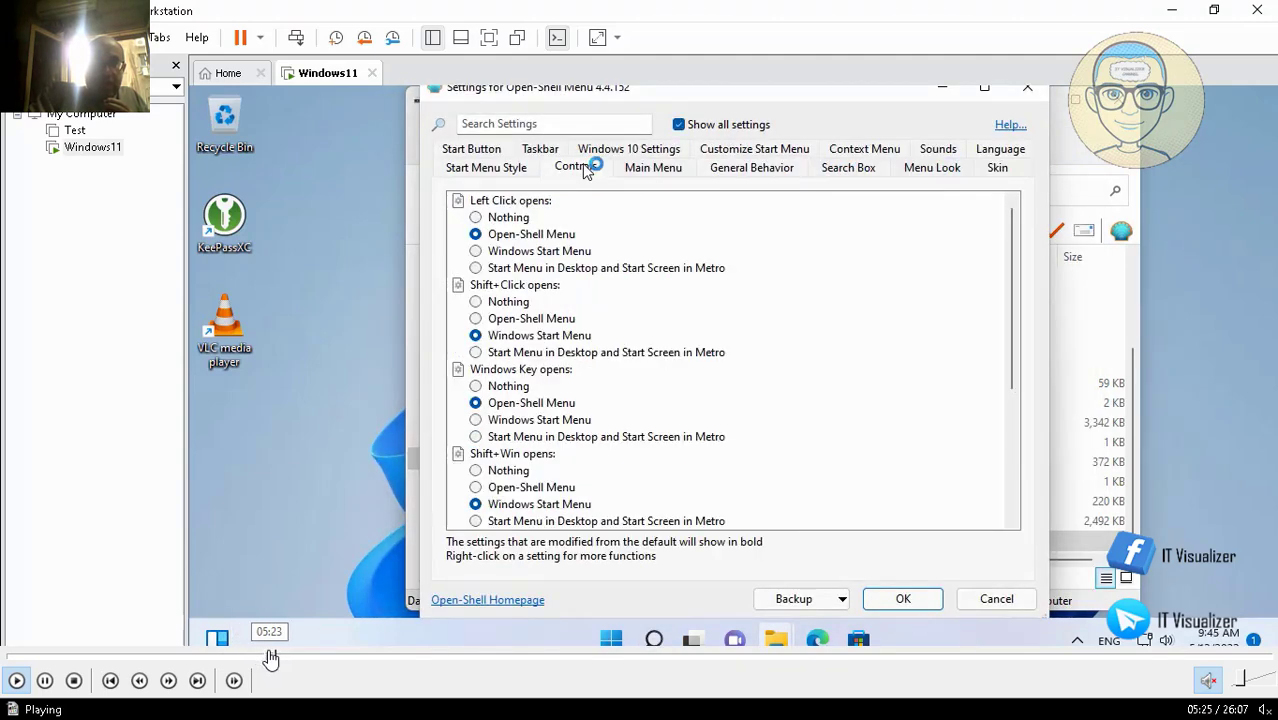
click(280, 658)
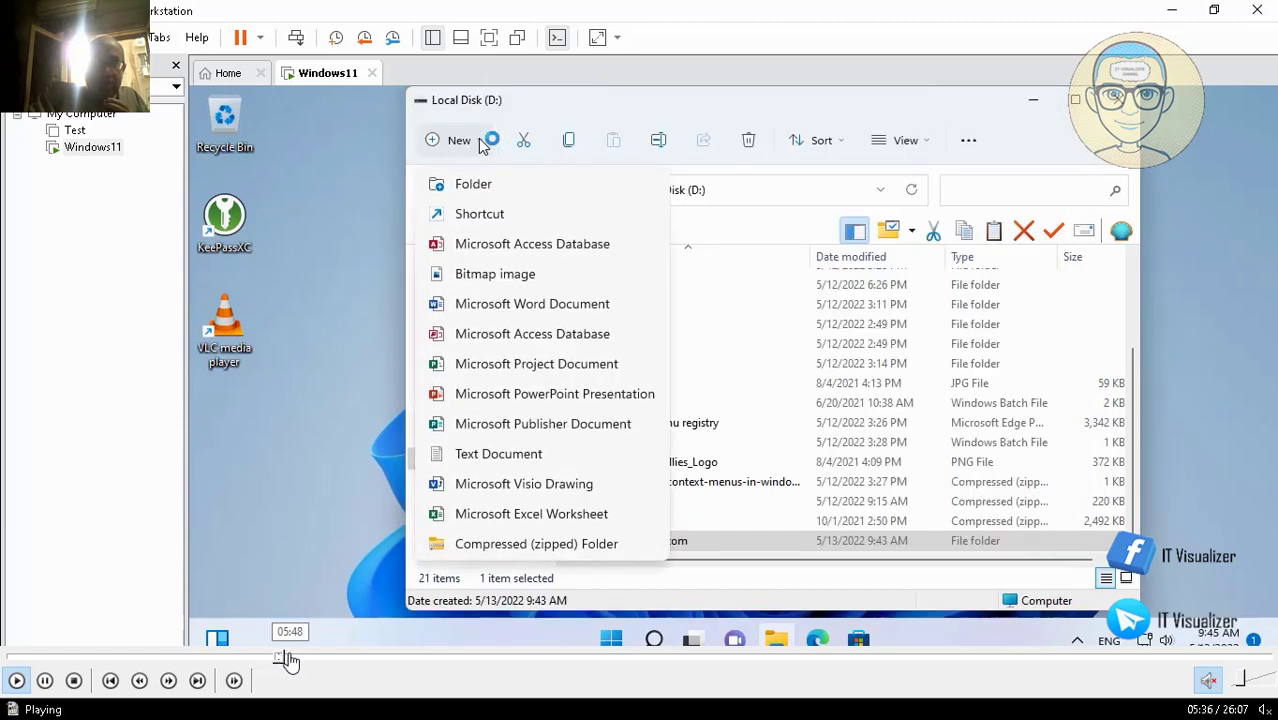
click(290, 658)
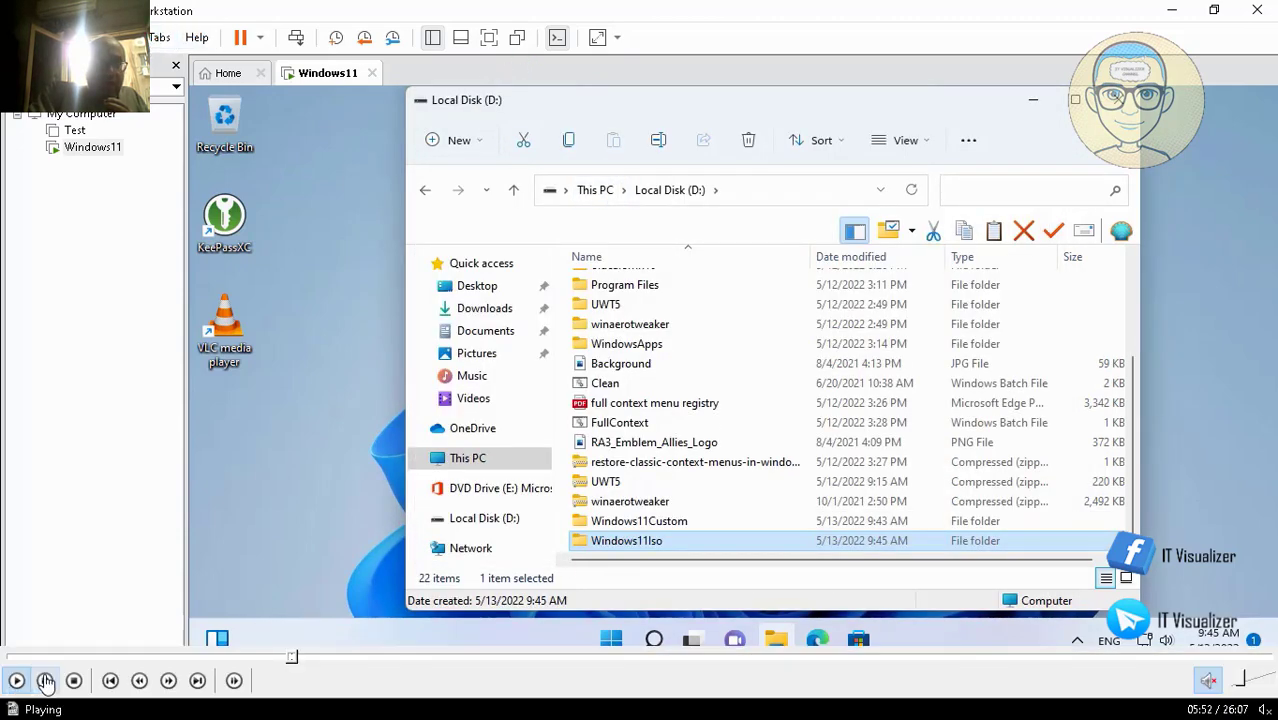
click(45, 680)
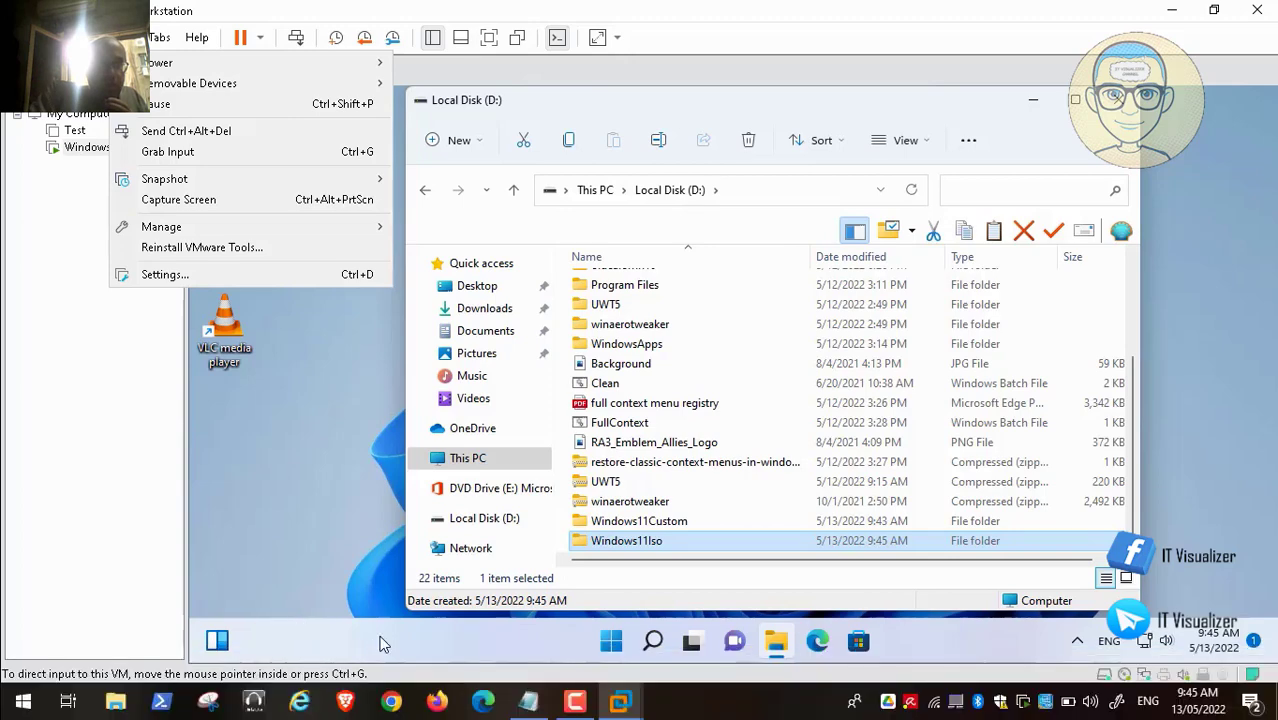
Skip the paused video forward to about 07:01 and resume its playback.
click(296, 659)
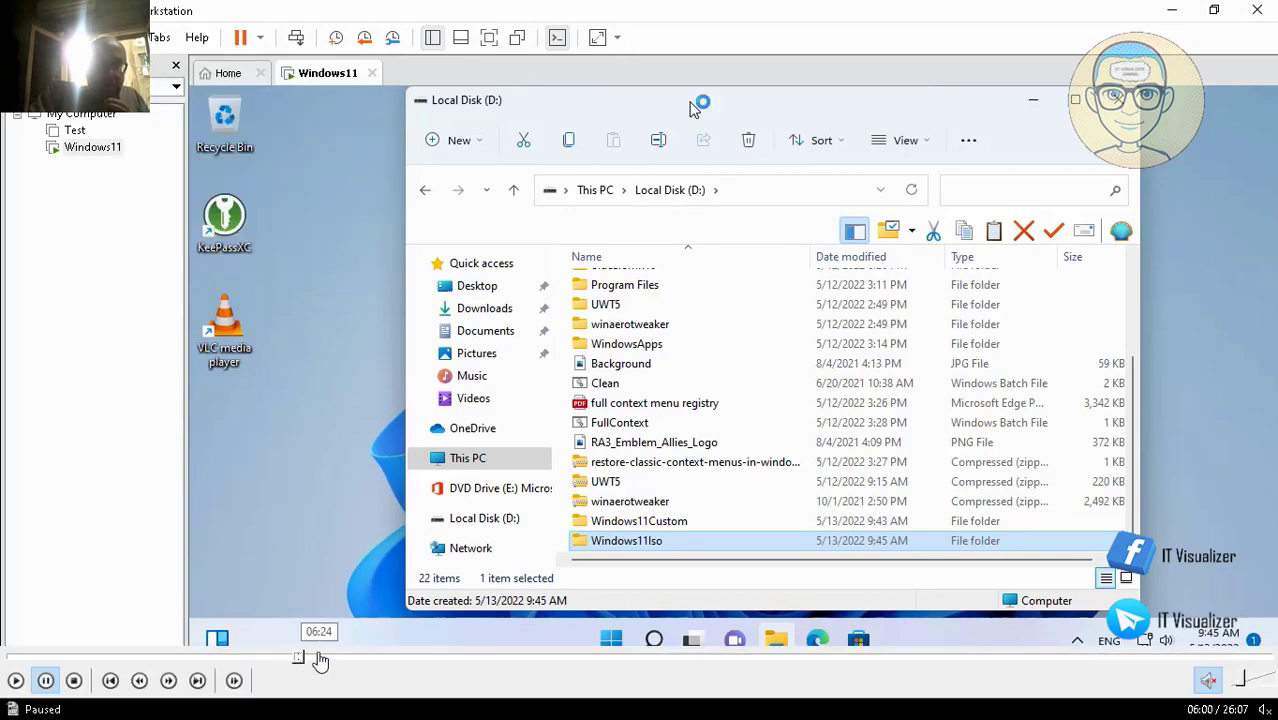
click(319, 660)
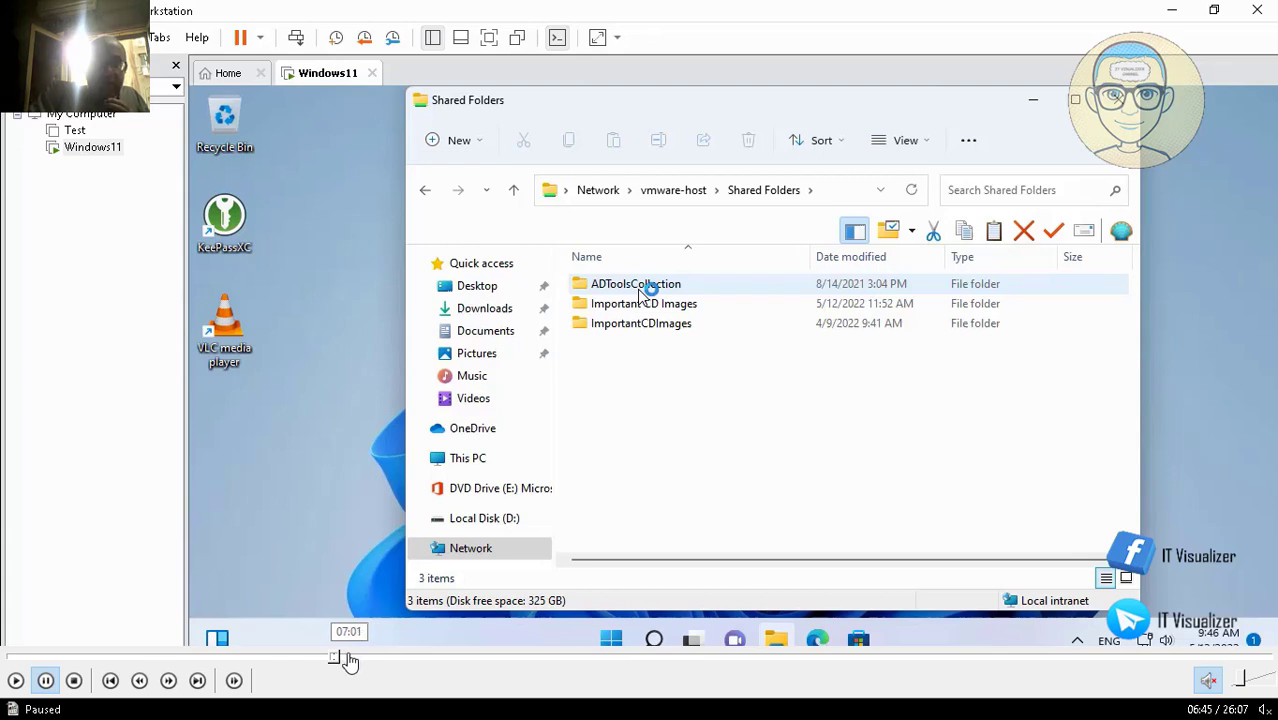
click(349, 660)
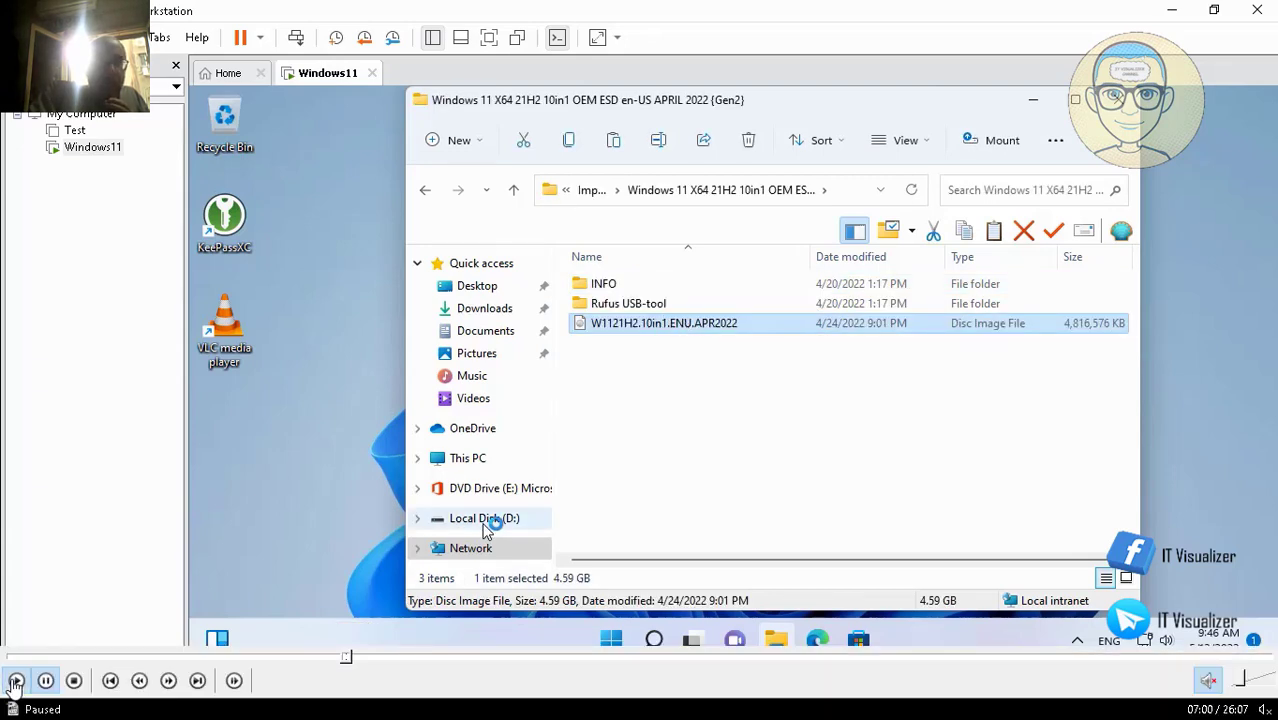
click(16, 682)
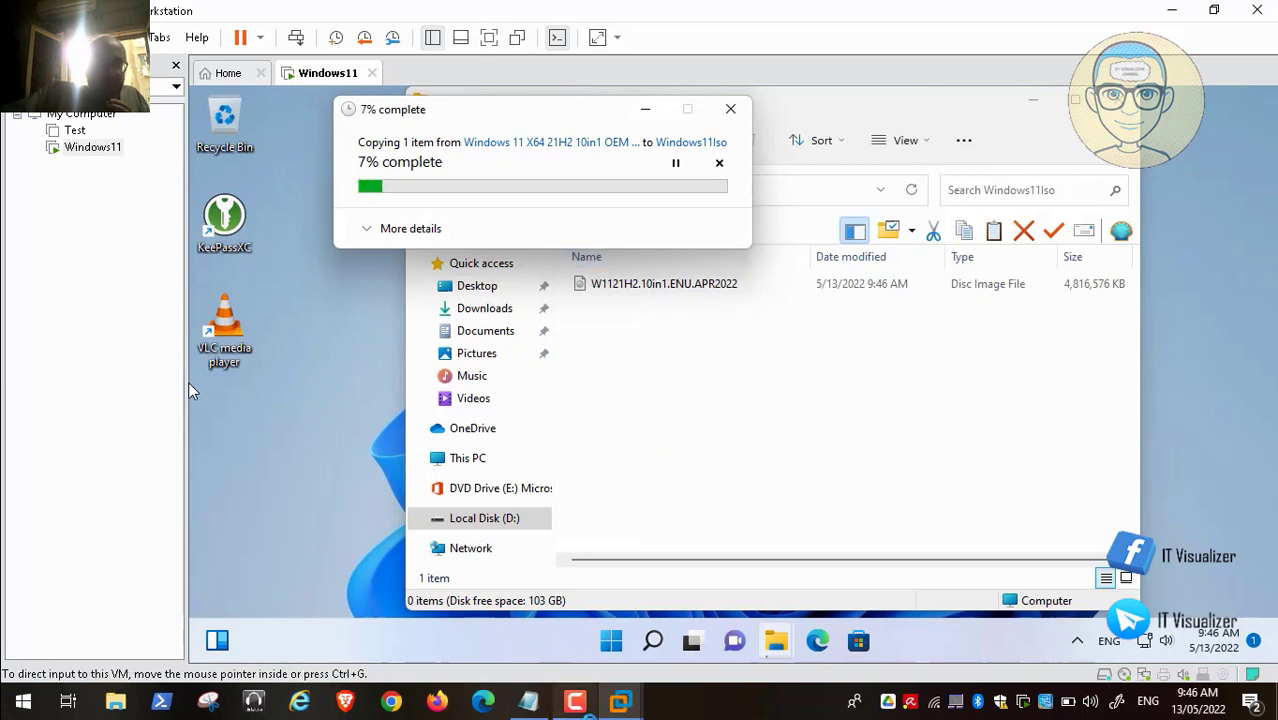
Go back to Local Disk (D:) and open the Windows11Custom folder.
click(586, 701)
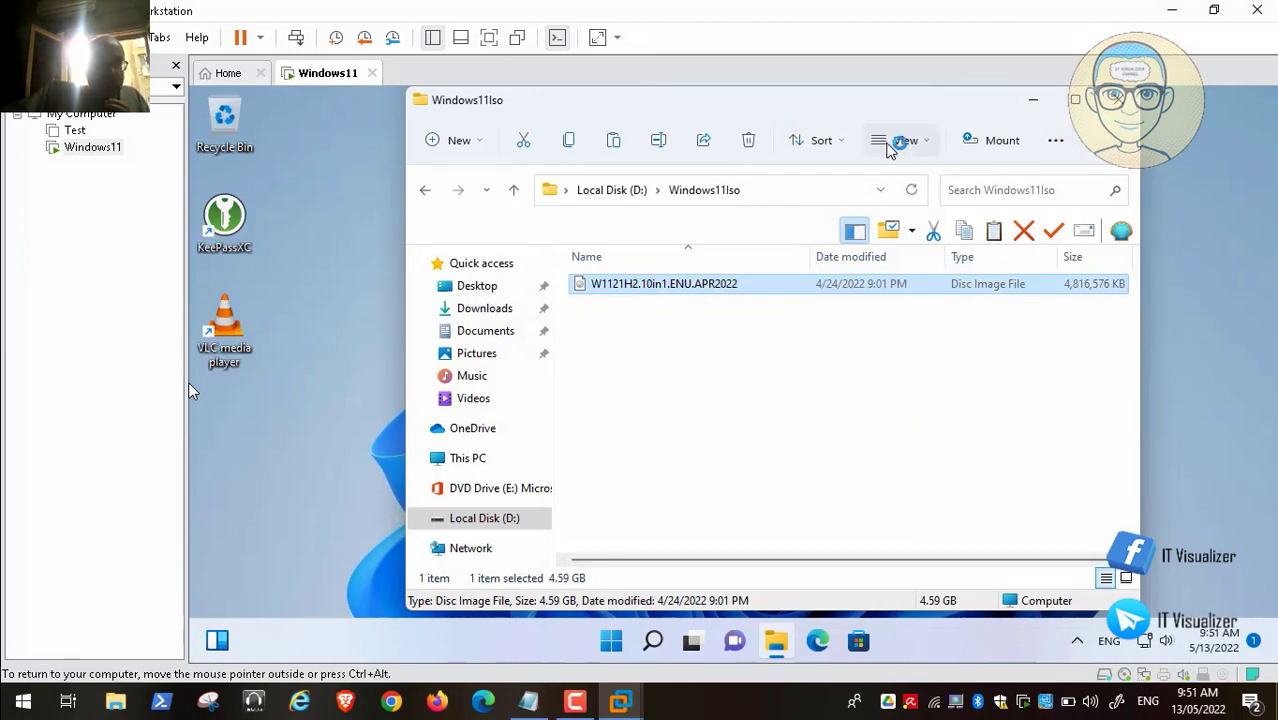
click(630, 193)
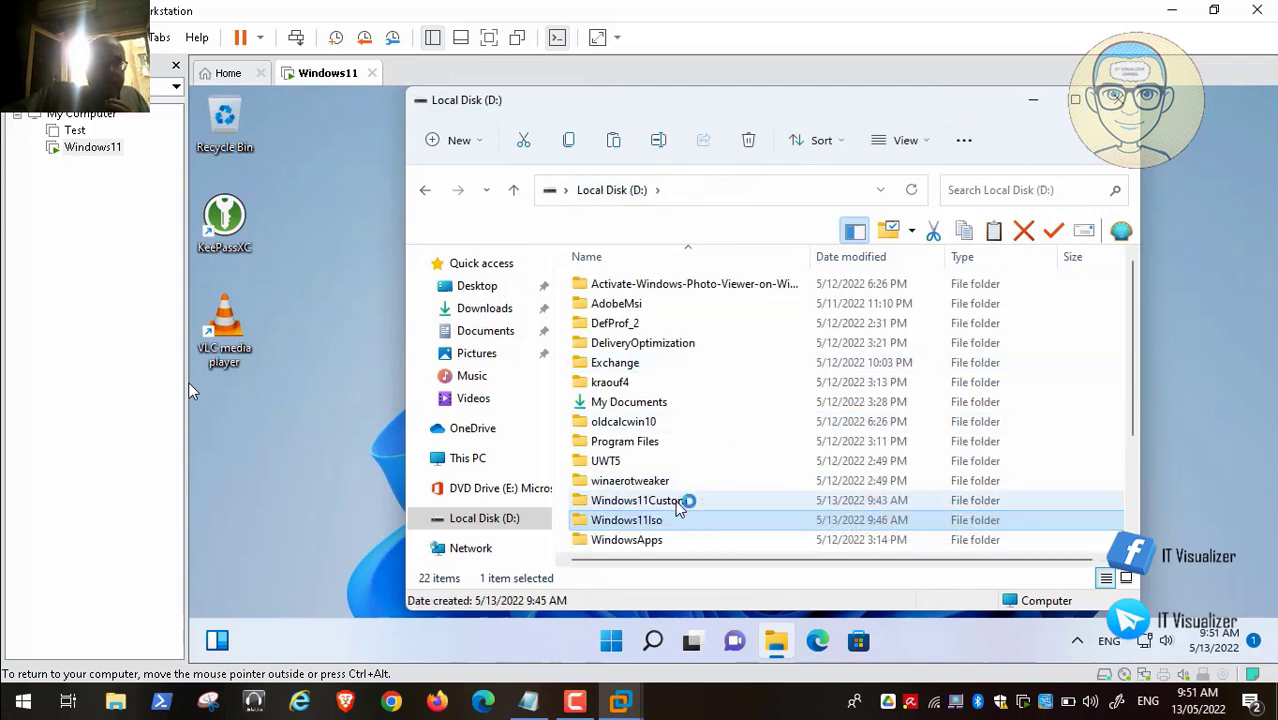
double_click(636, 500)
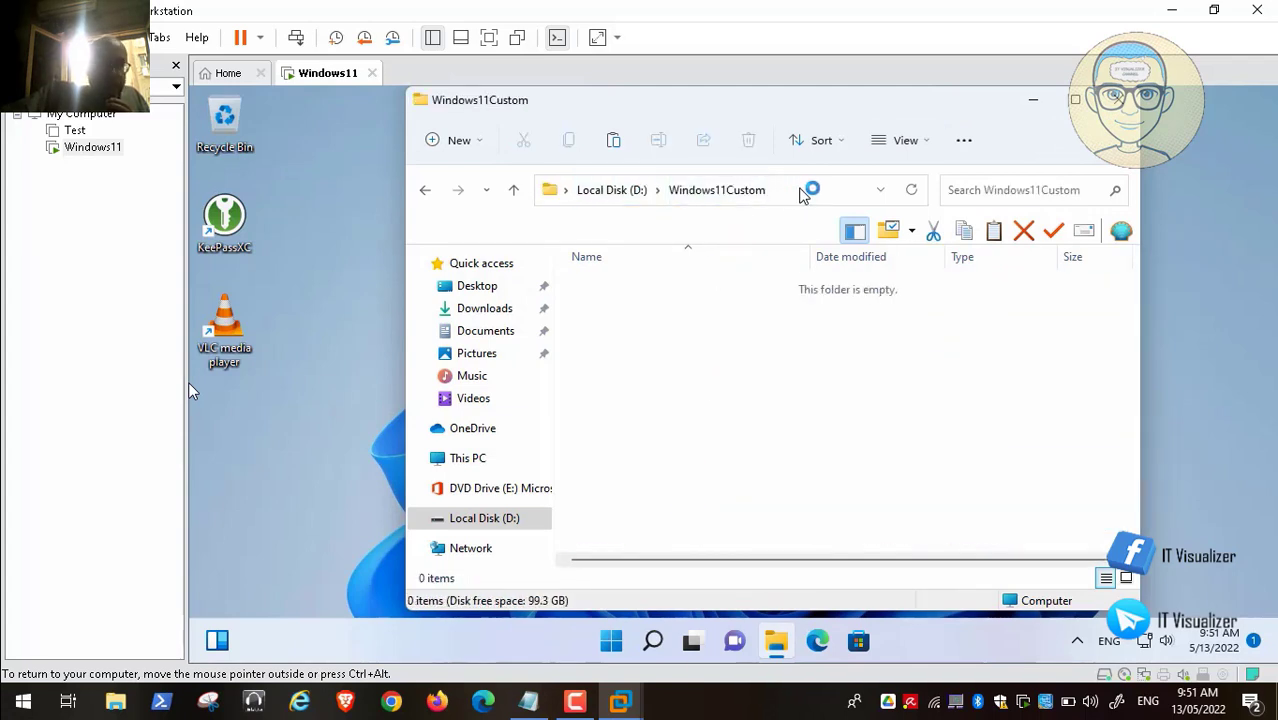
Copy the full path of the open folder, D:\Windows11Custom.
click(800, 195)
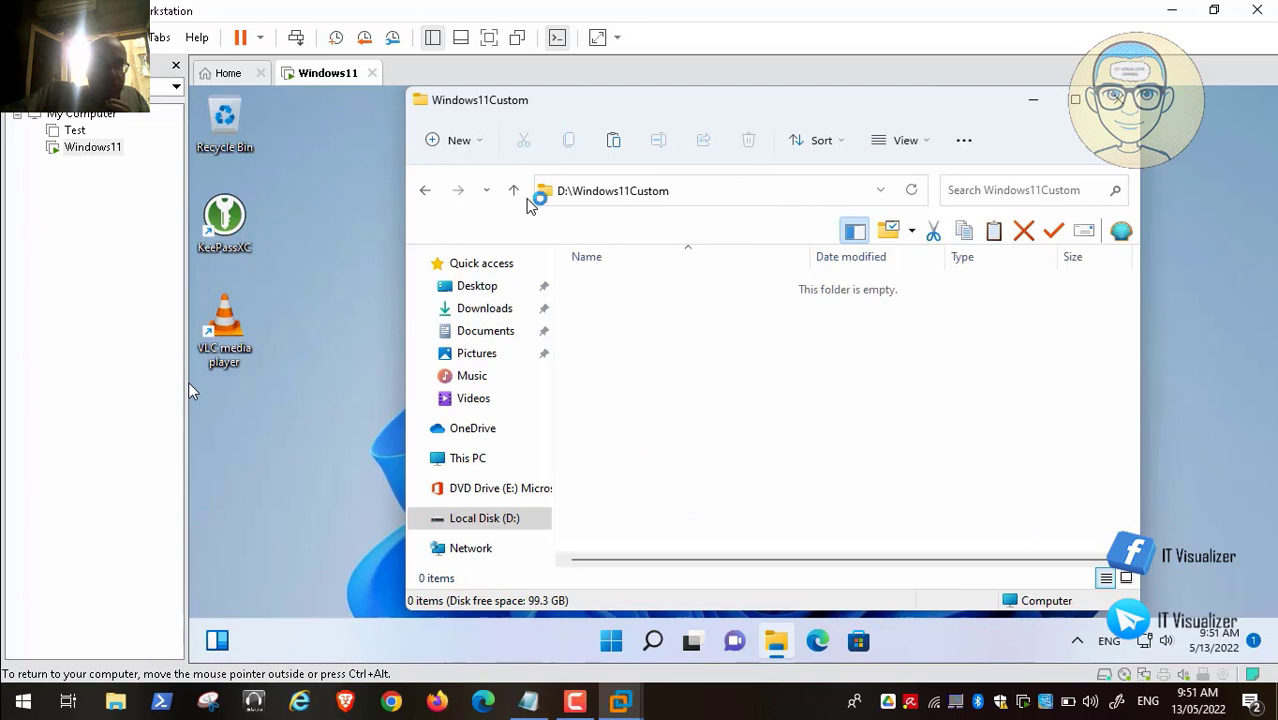
right_click(616, 194)
click(670, 248)
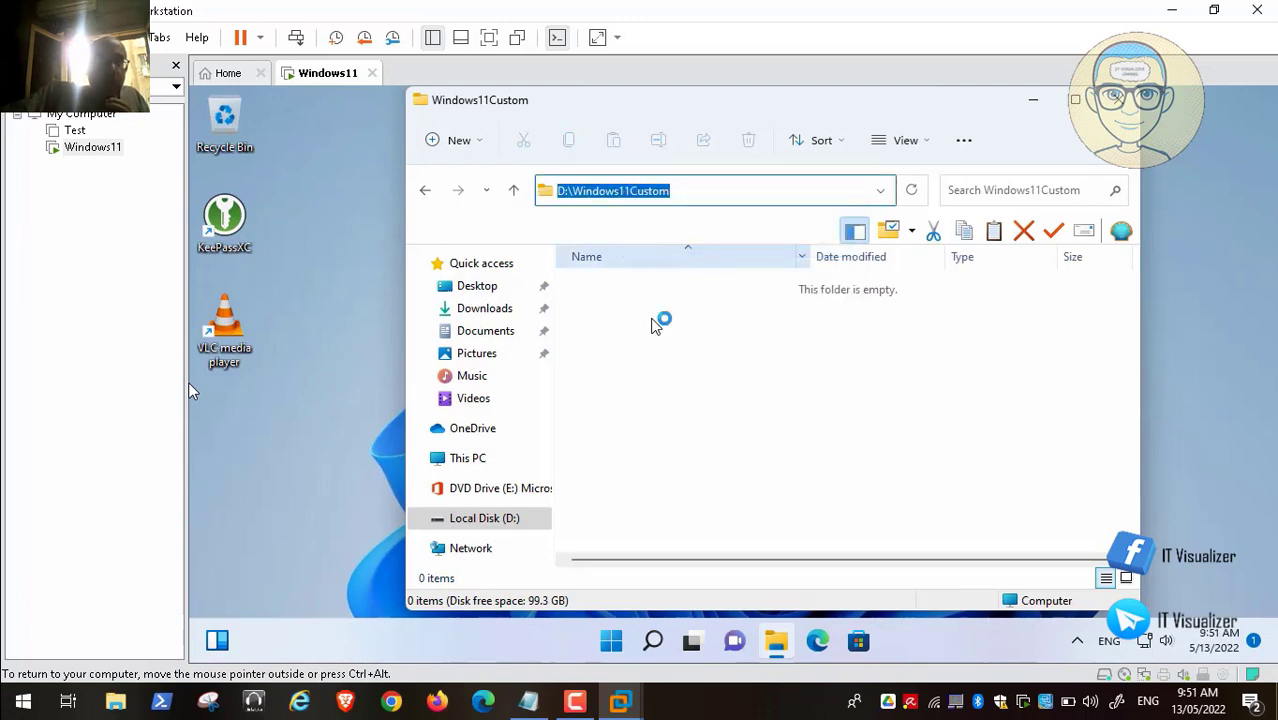
In the Notepad document, change the Recovery capture command's ImageFile path to D:\Windows11Custom\install.wim and save the file.
click(528, 703)
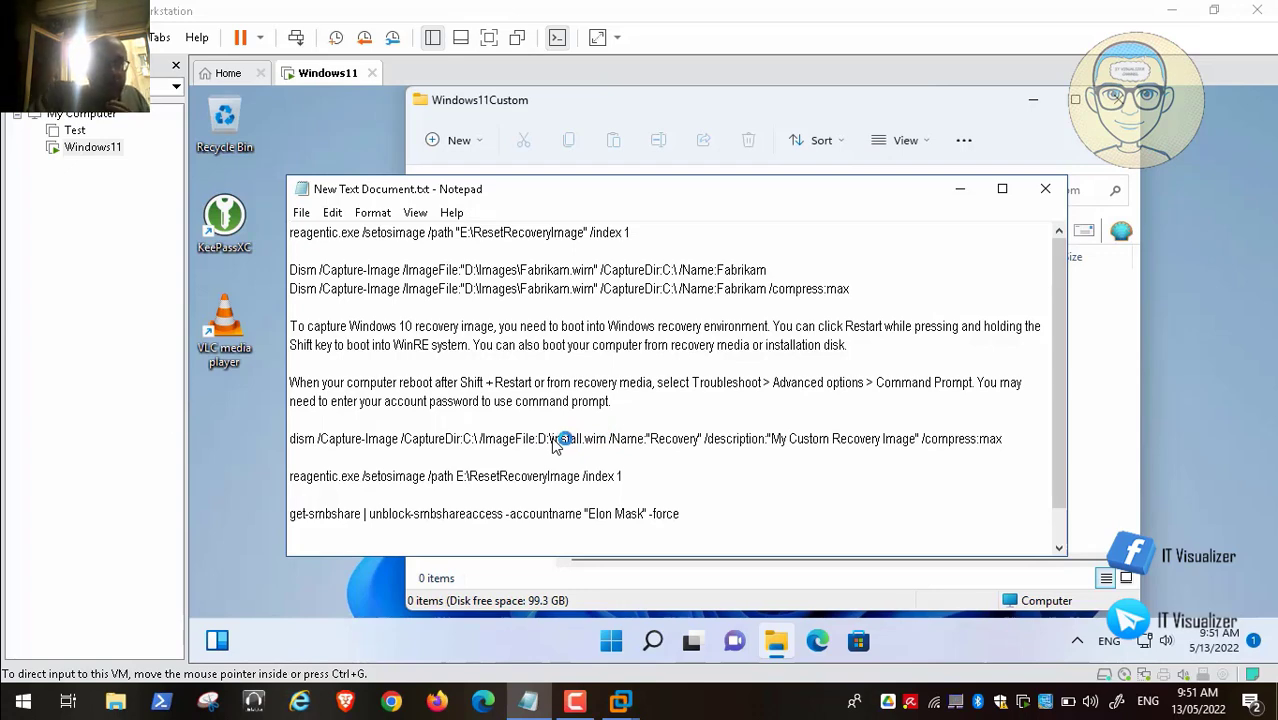
key(BackSpace)
key(BackSpace)
key(BackSpace)
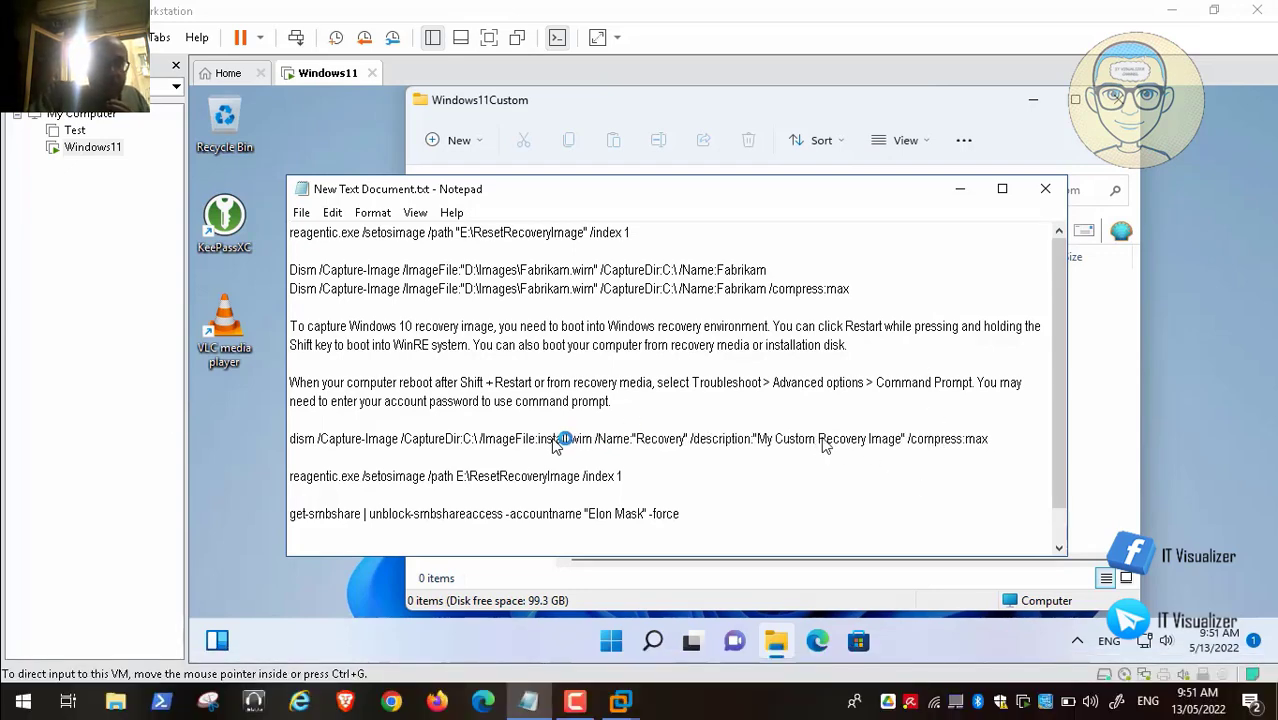
key(ctrl+v)
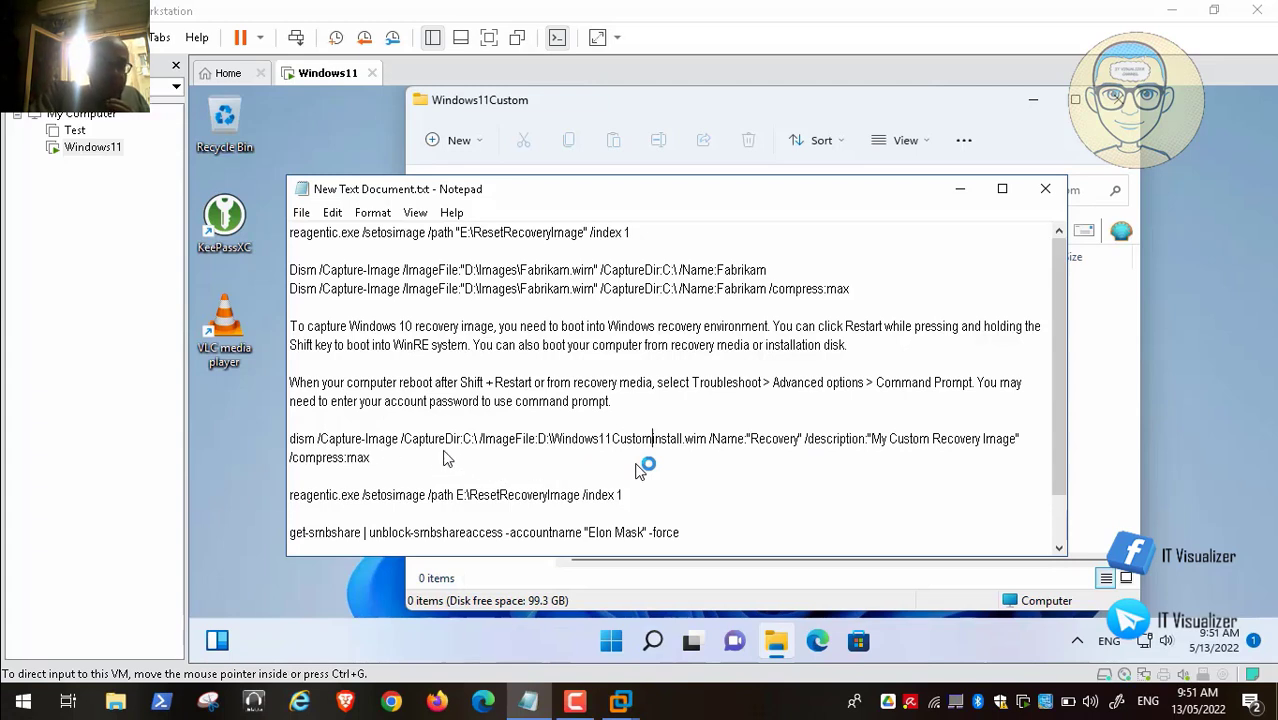
text(\)
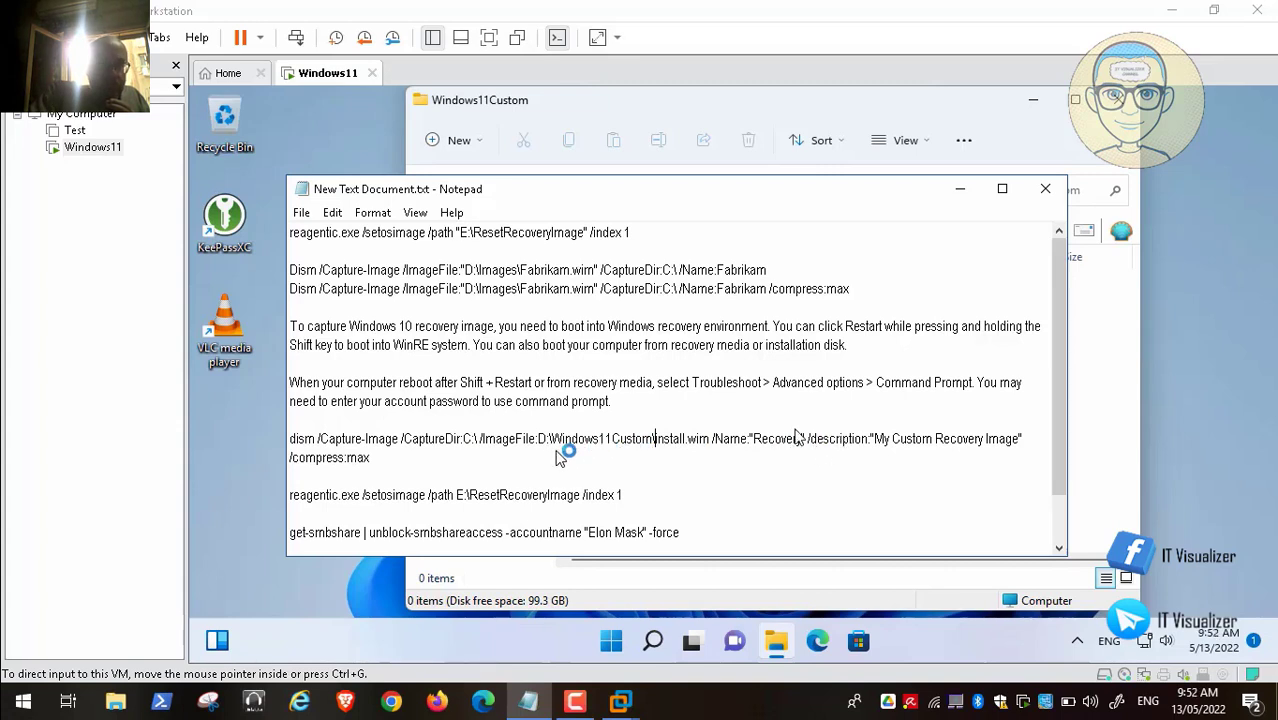
mouse_move(44, 688)
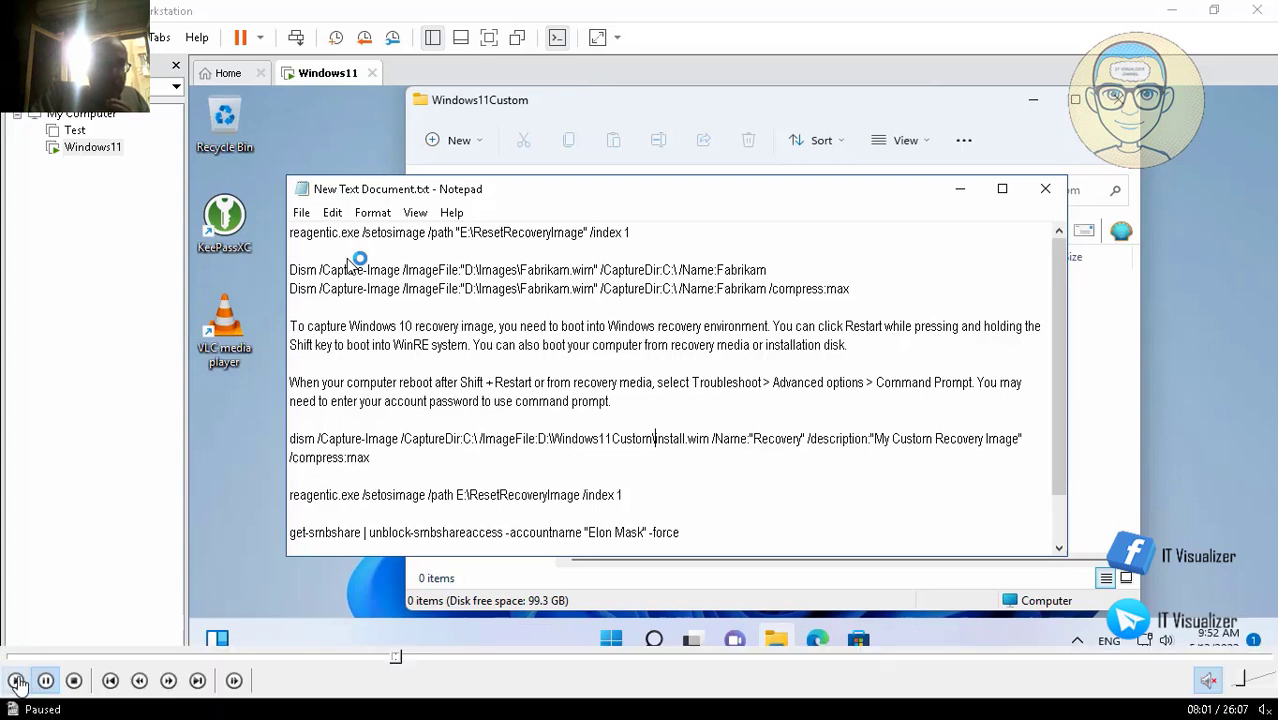
click(303, 213)
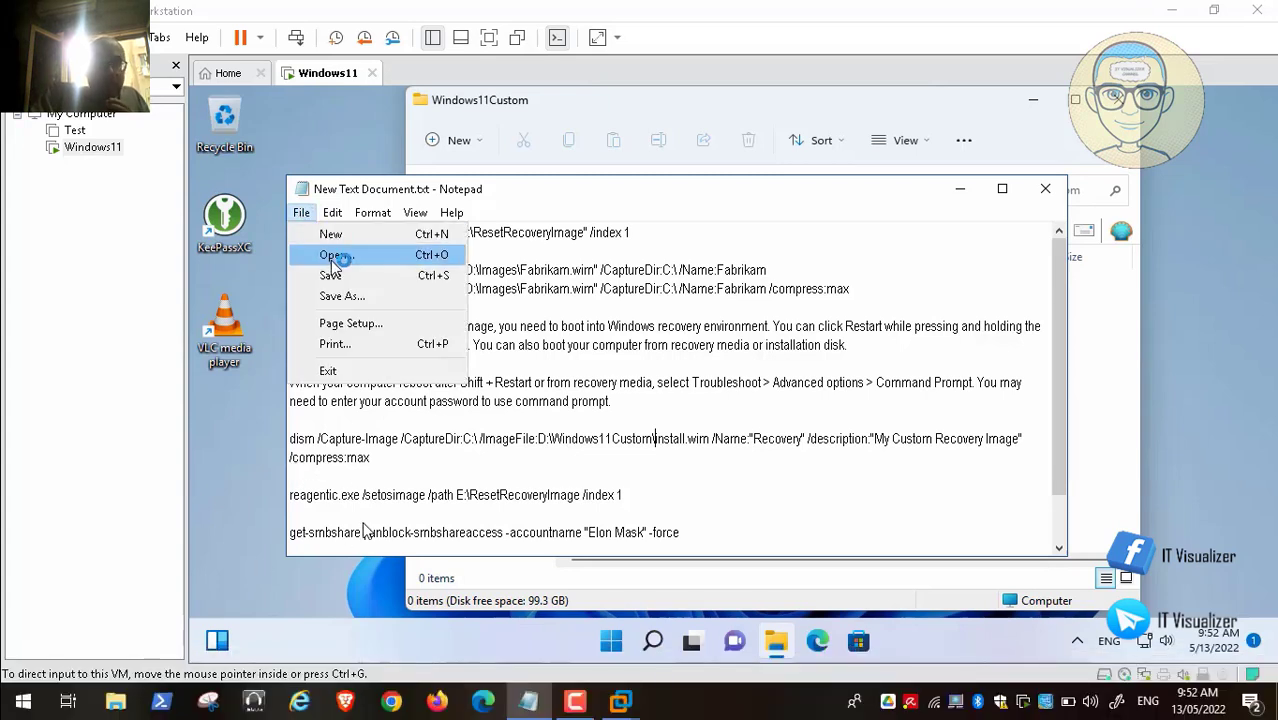
click(345, 273)
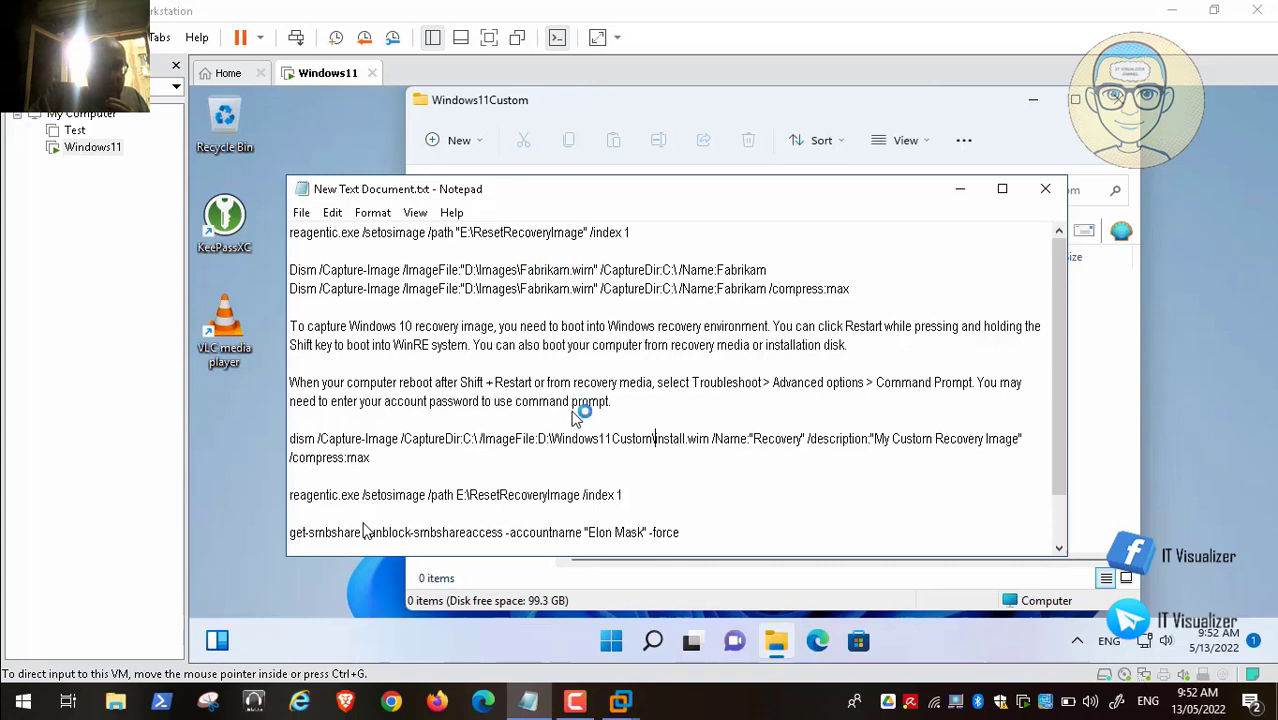
Copy the image path D:\Windows11Custom\install.wim from the Recovery capture command.
drag(710, 444, 547, 449)
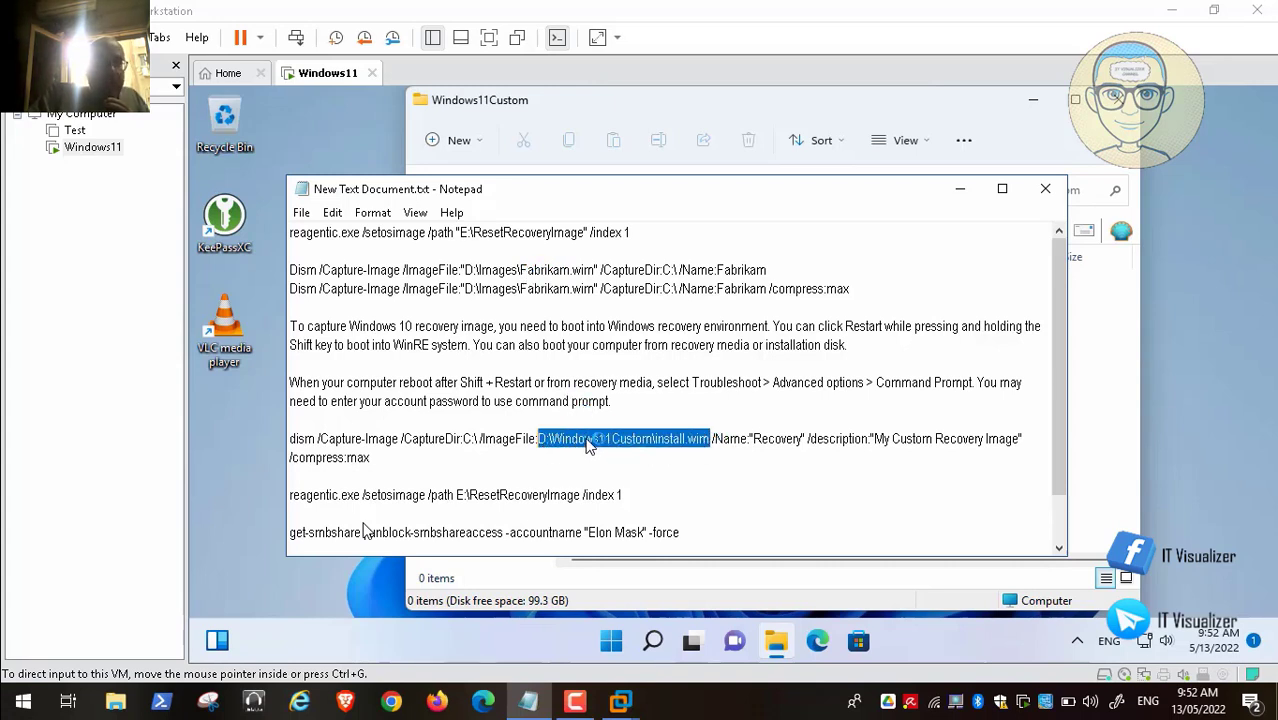
right_click(590, 446)
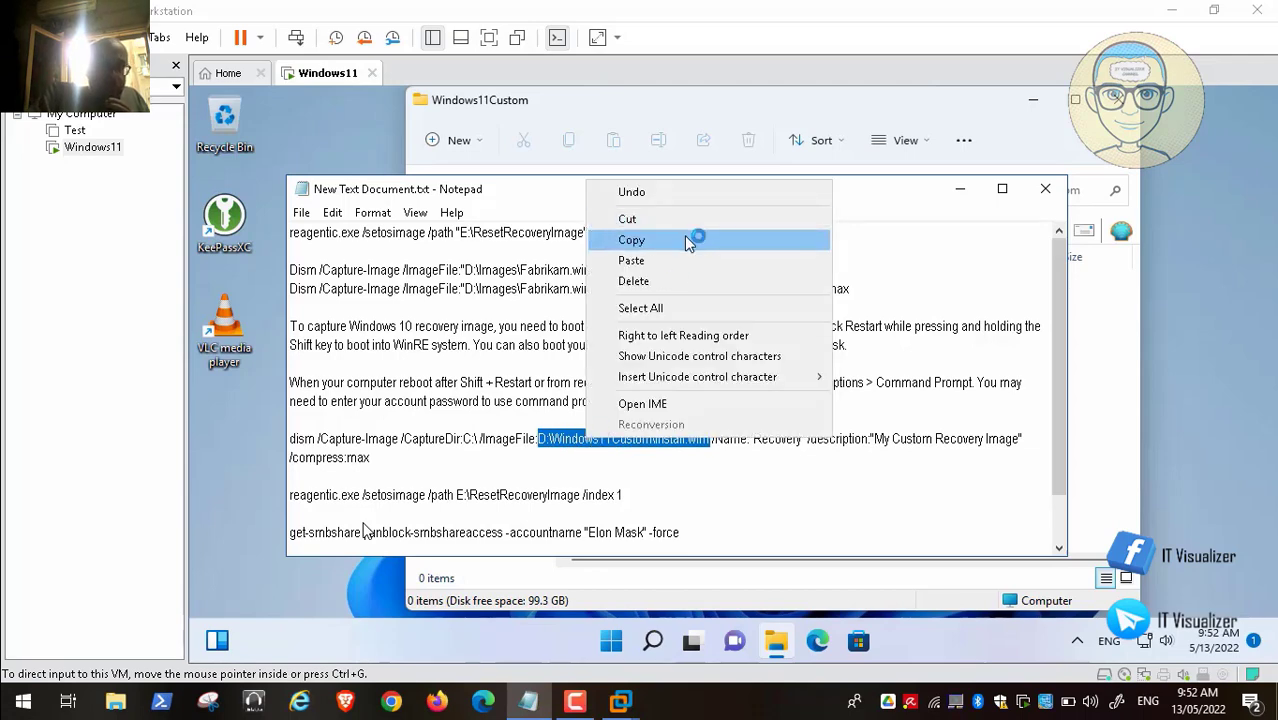
click(685, 238)
click(716, 446)
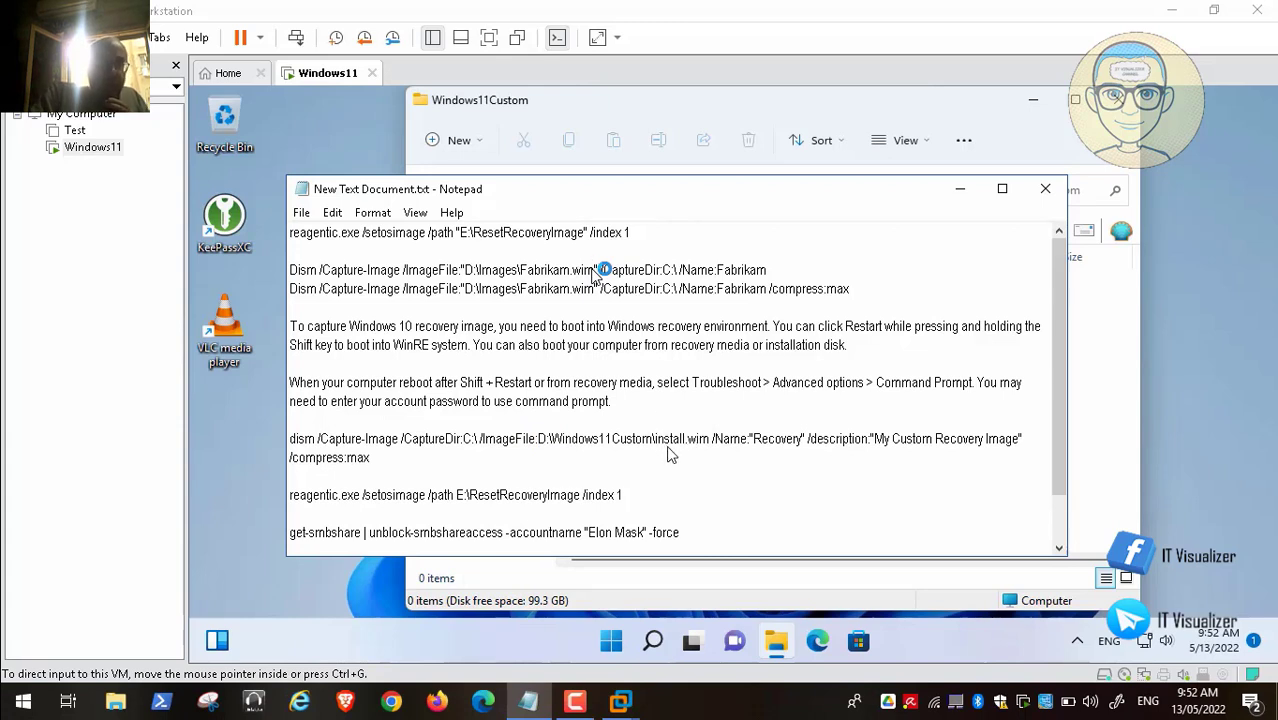
Replace the quoted image path in the first Fabrikam capture command with D:\Windows11Custom\install.wim.
click(596, 270)
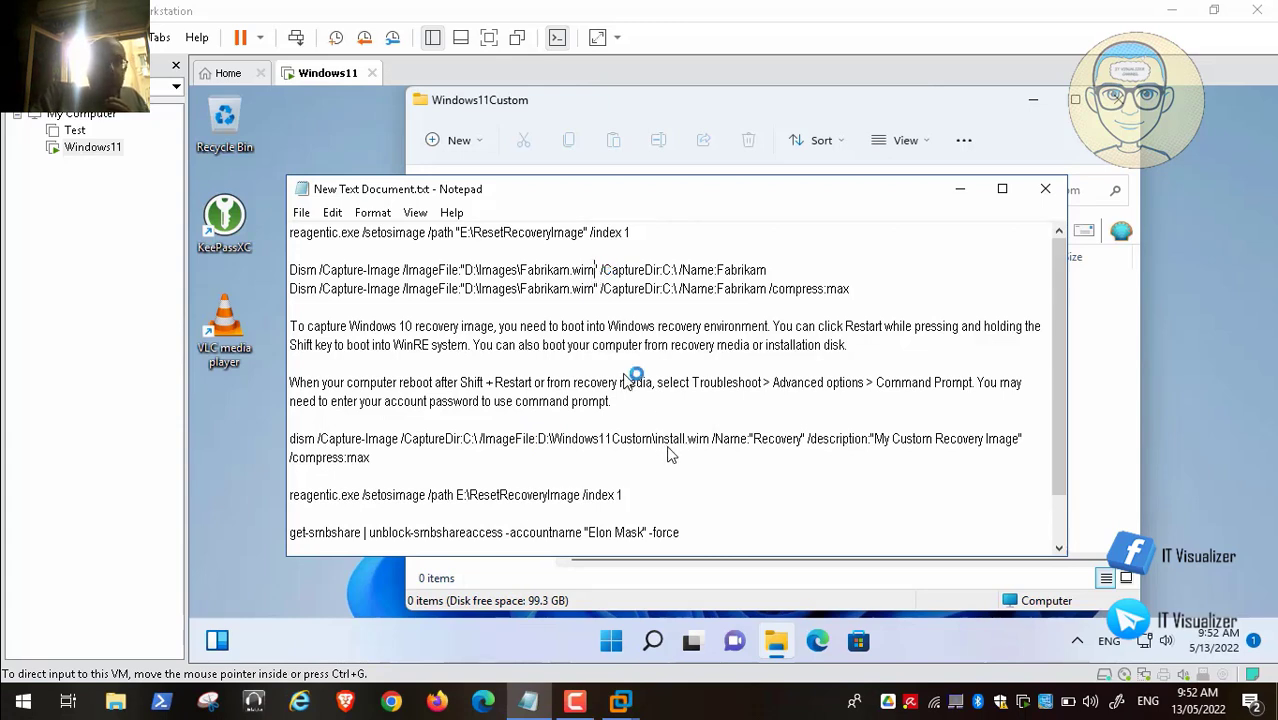
key(BackSpace)
key(BackSpace)
key(BackSpace)
key(BackSpace)
key(BackSpace)
key(BackSpace)
key(BackSpace)
key(BackSpace)
key(BackSpace)
key(BackSpace)
key(BackSpace)
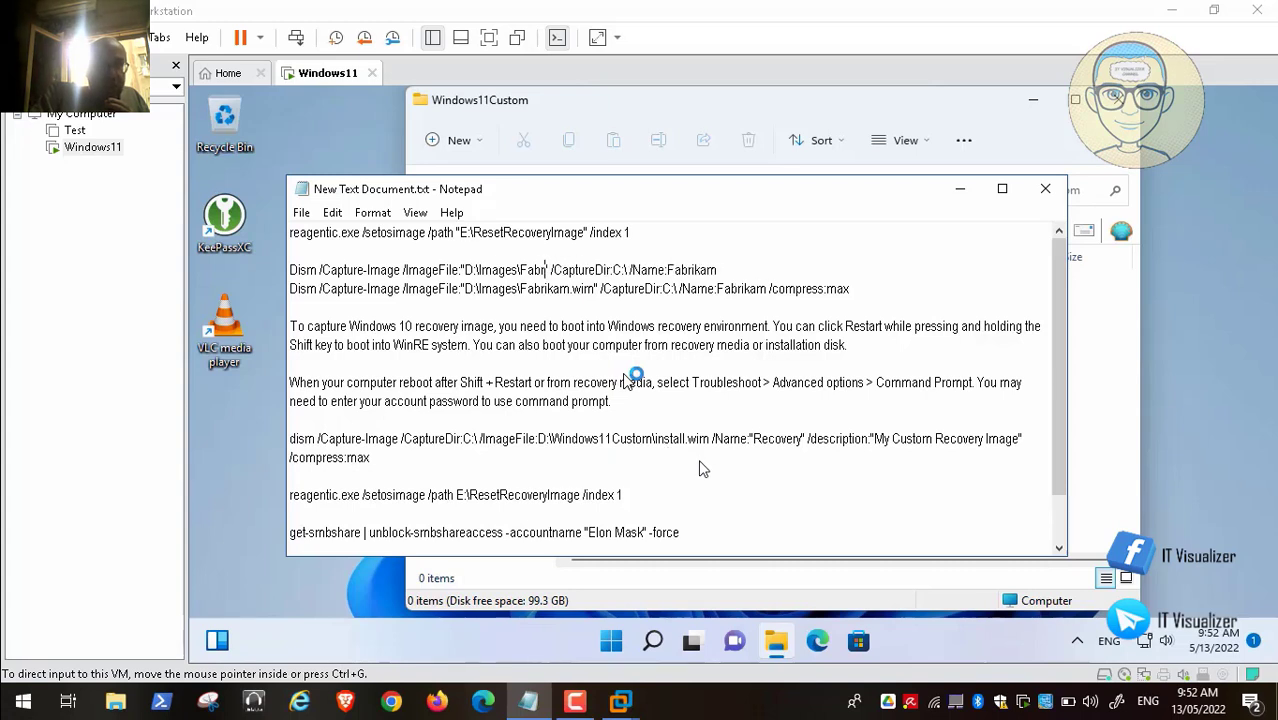
key(BackSpace)
key(BackSpace)
key(BackSpace)
key(BackSpace)
key(BackSpace)
key(BackSpace)
key(BackSpace)
key(BackSpace)
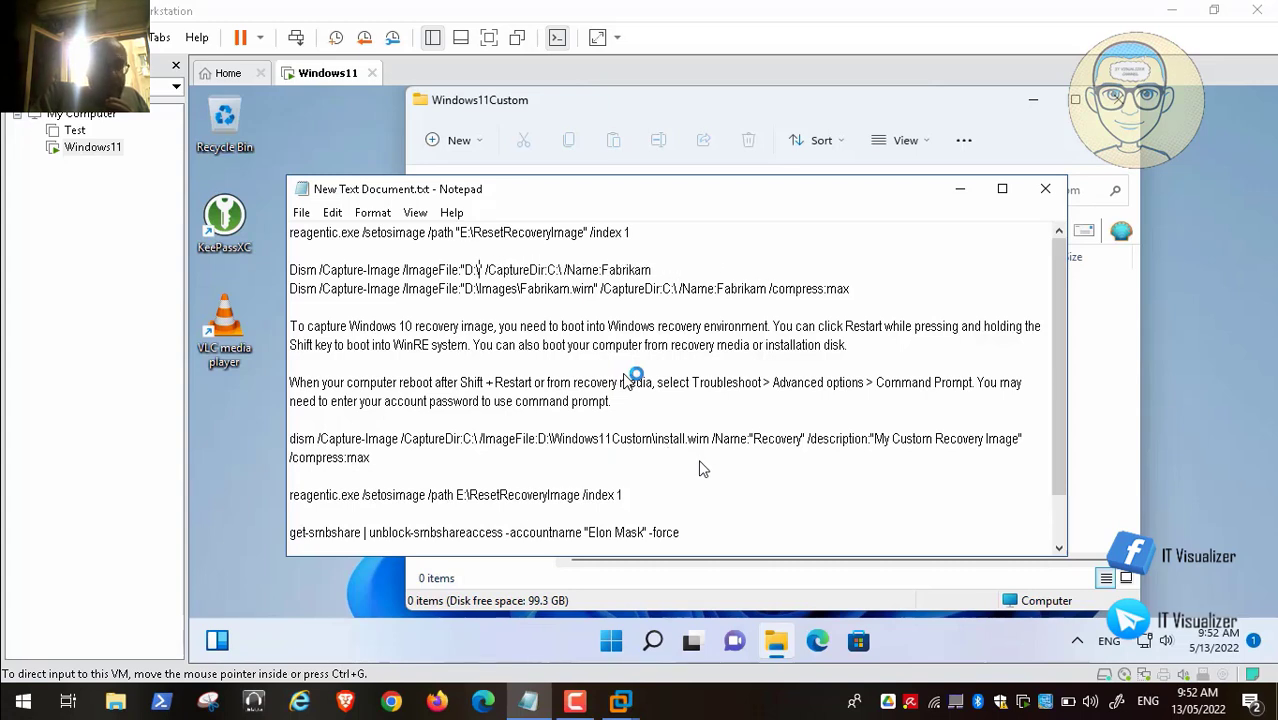
key(BackSpace)
key(BackSpace)
key(ctrl+v)
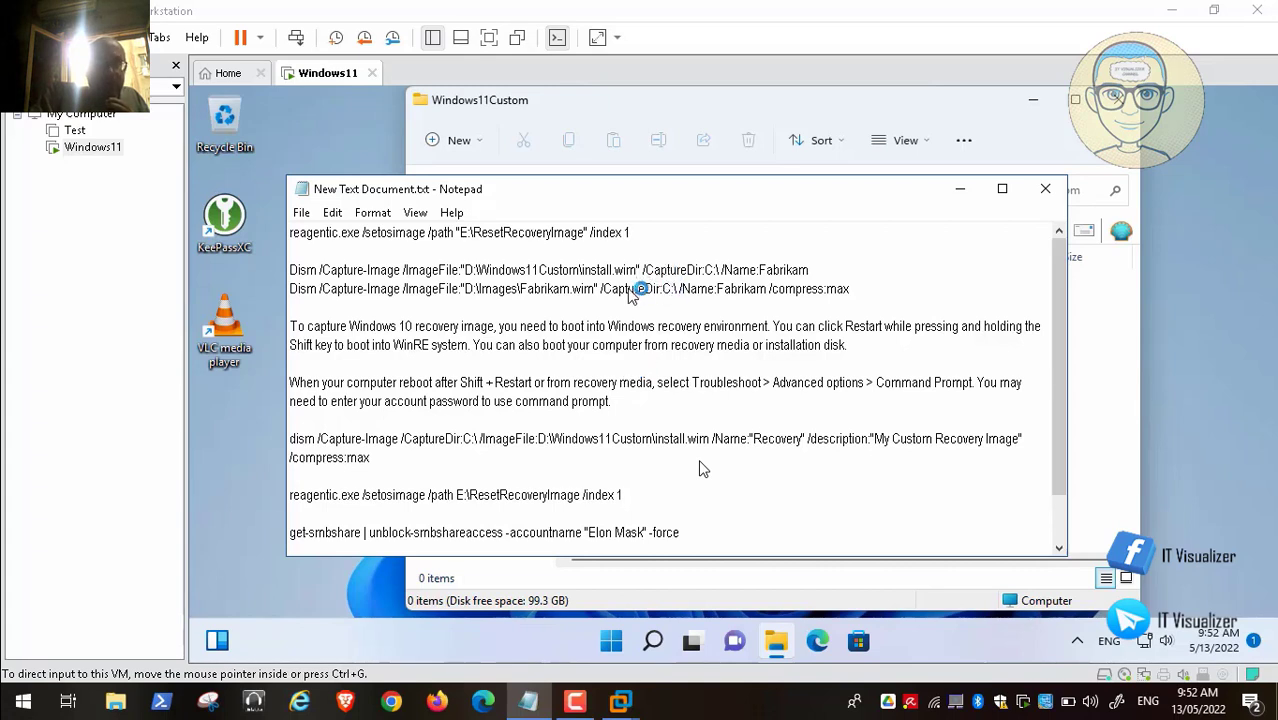
Skip the playing video forward in stages to just past 09:59.
mouse_move(627, 677)
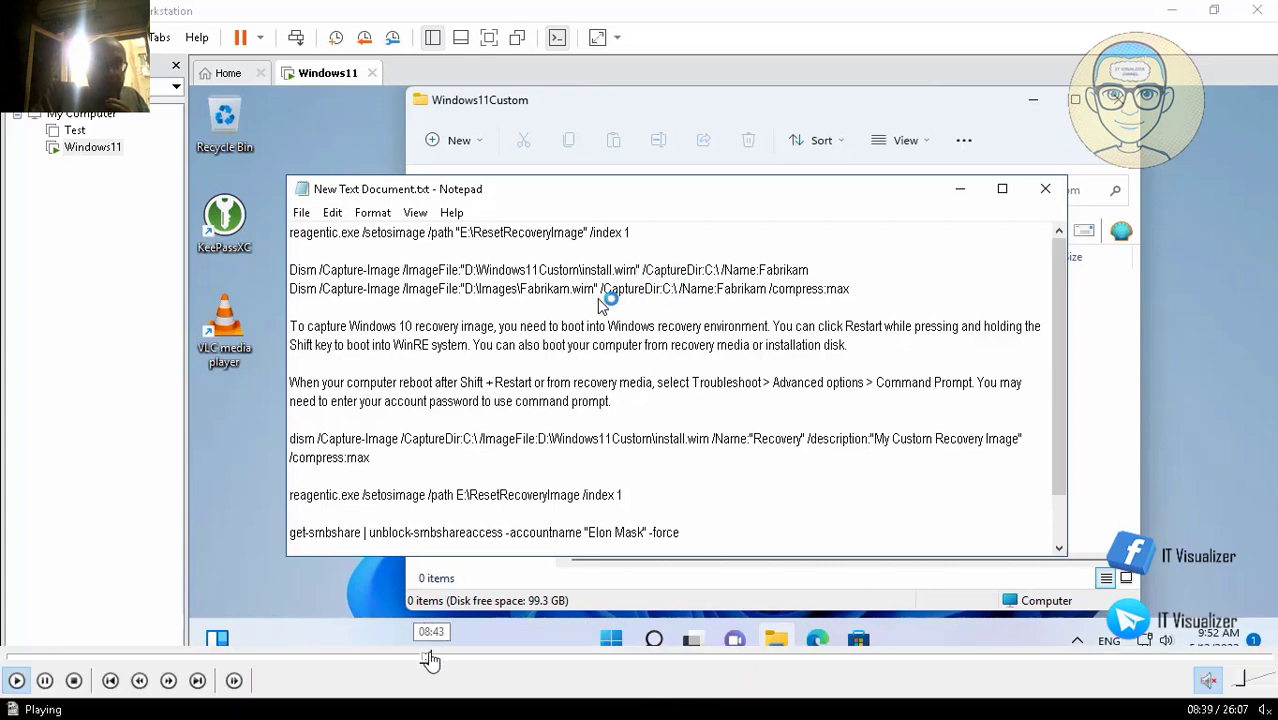
click(438, 658)
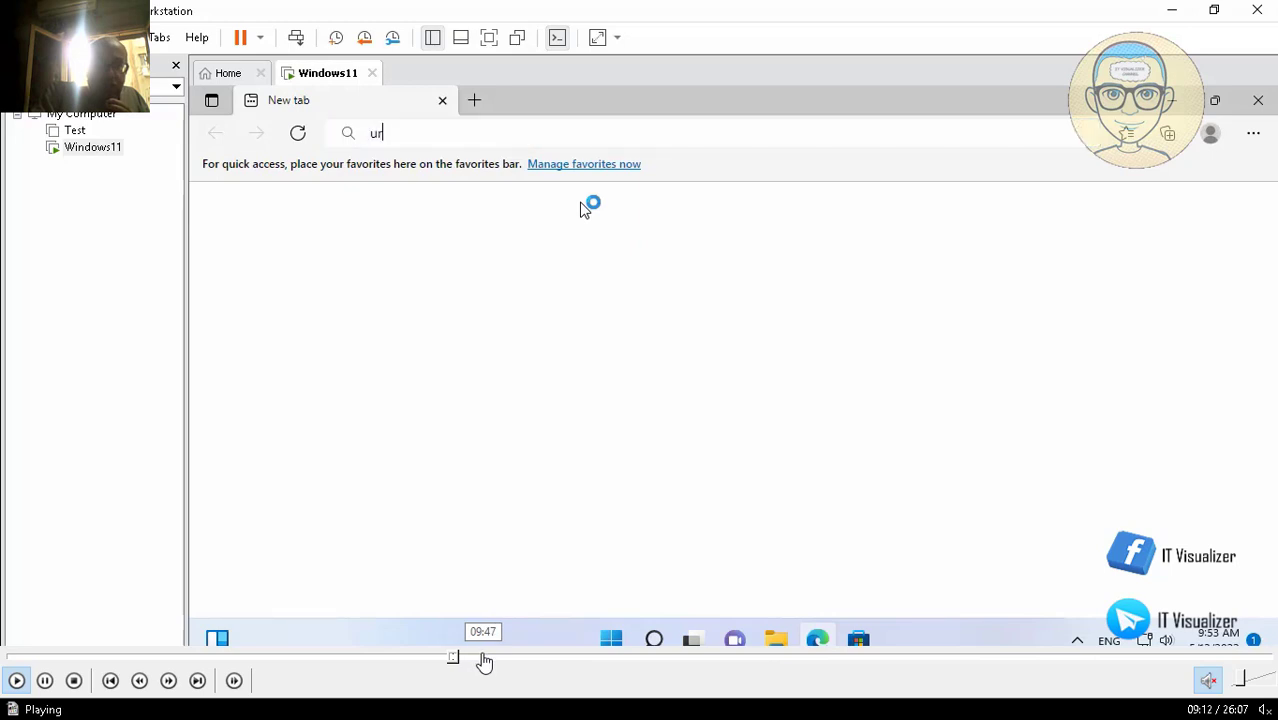
click(480, 658)
click(491, 659)
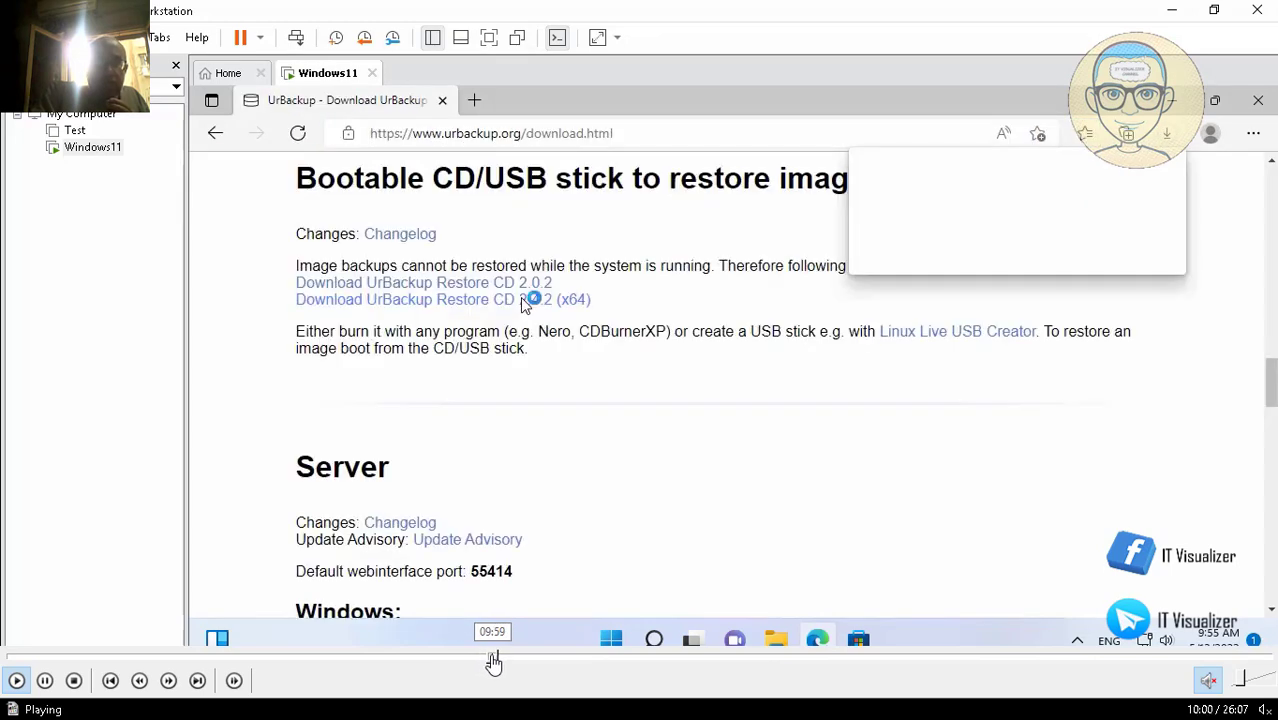
click(505, 658)
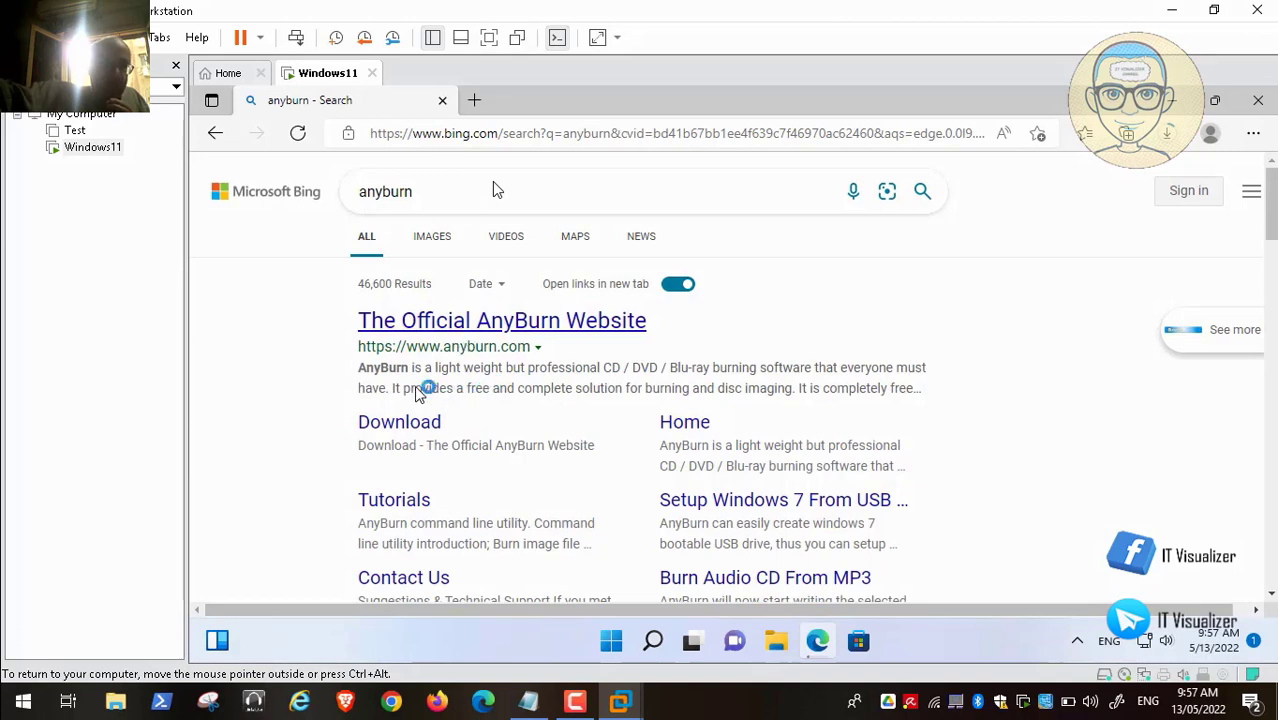
Open the AnyBurn download page from the search results and download the v5.3 64-bit installer and the portable version.
click(418, 424)
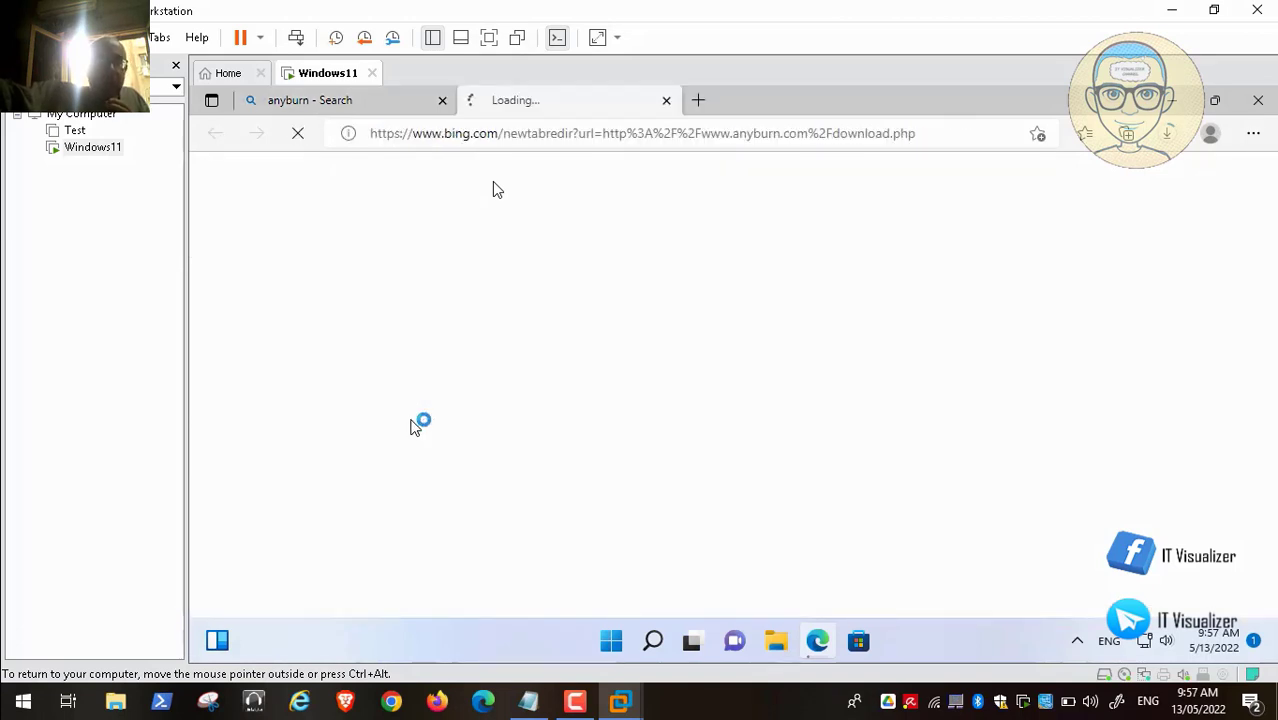
click(442, 101)
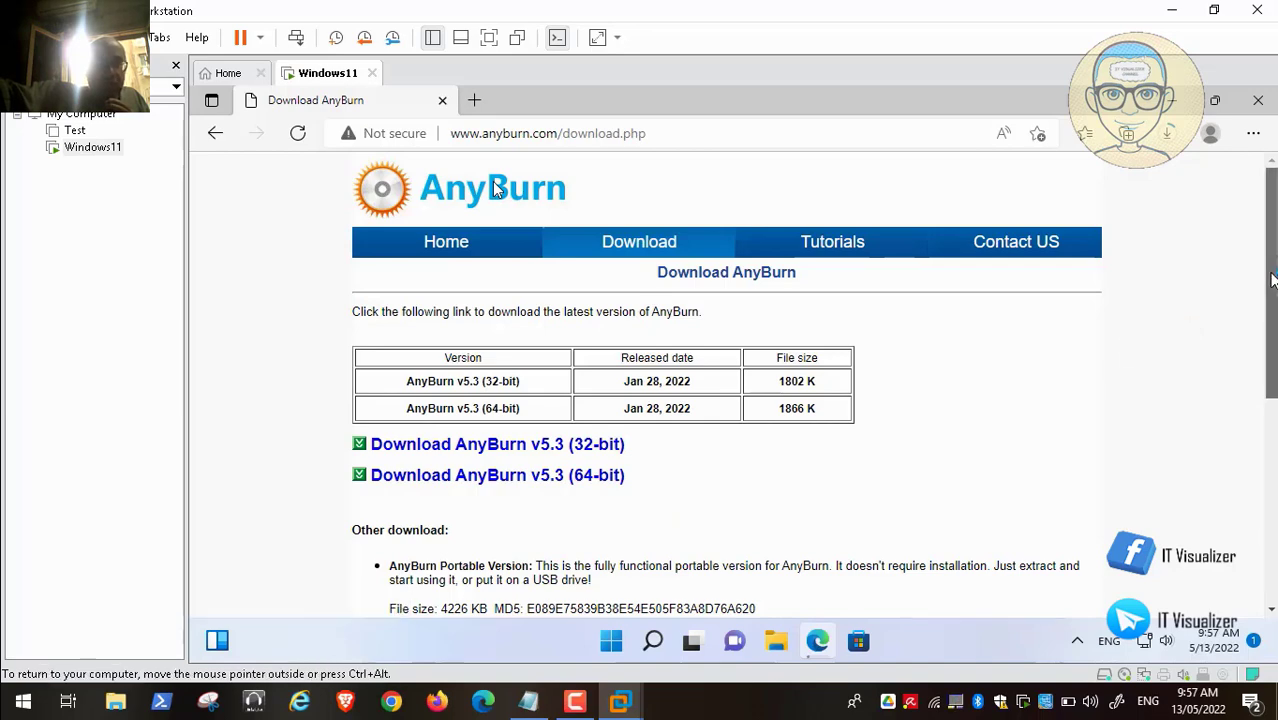
scroll(1272, 280, down, 2)
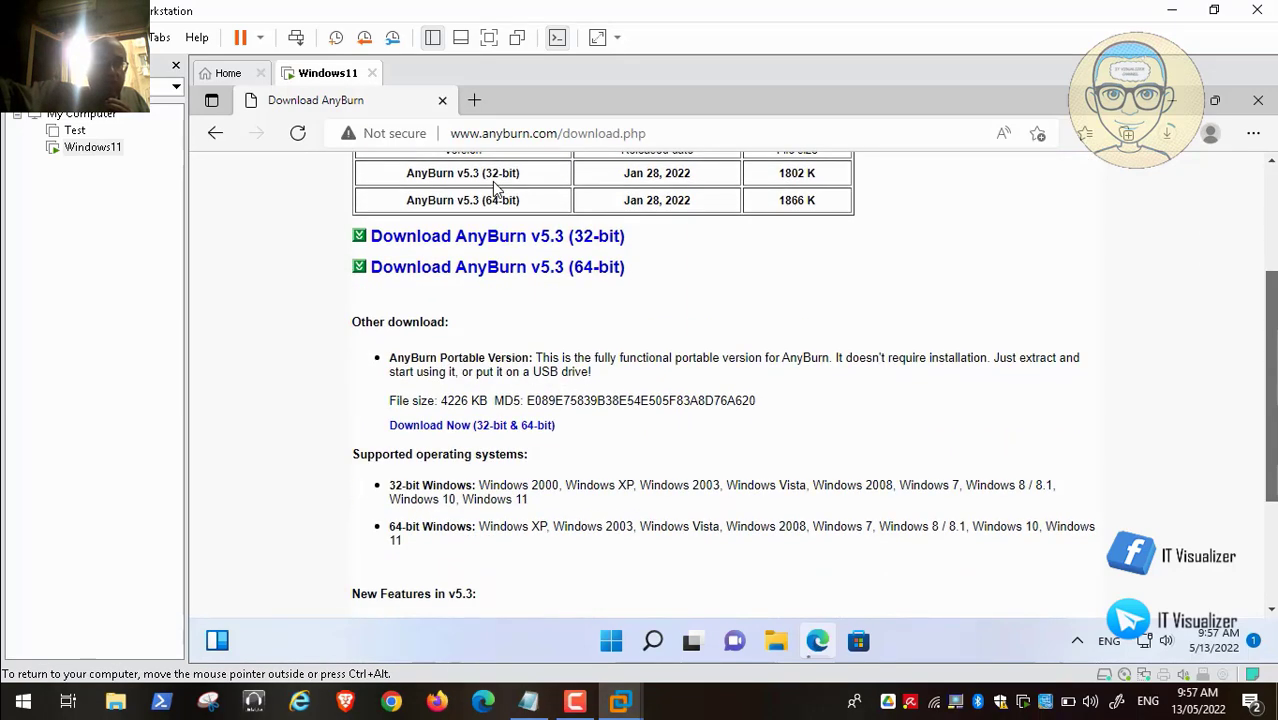
scroll(492, 186, up, 1)
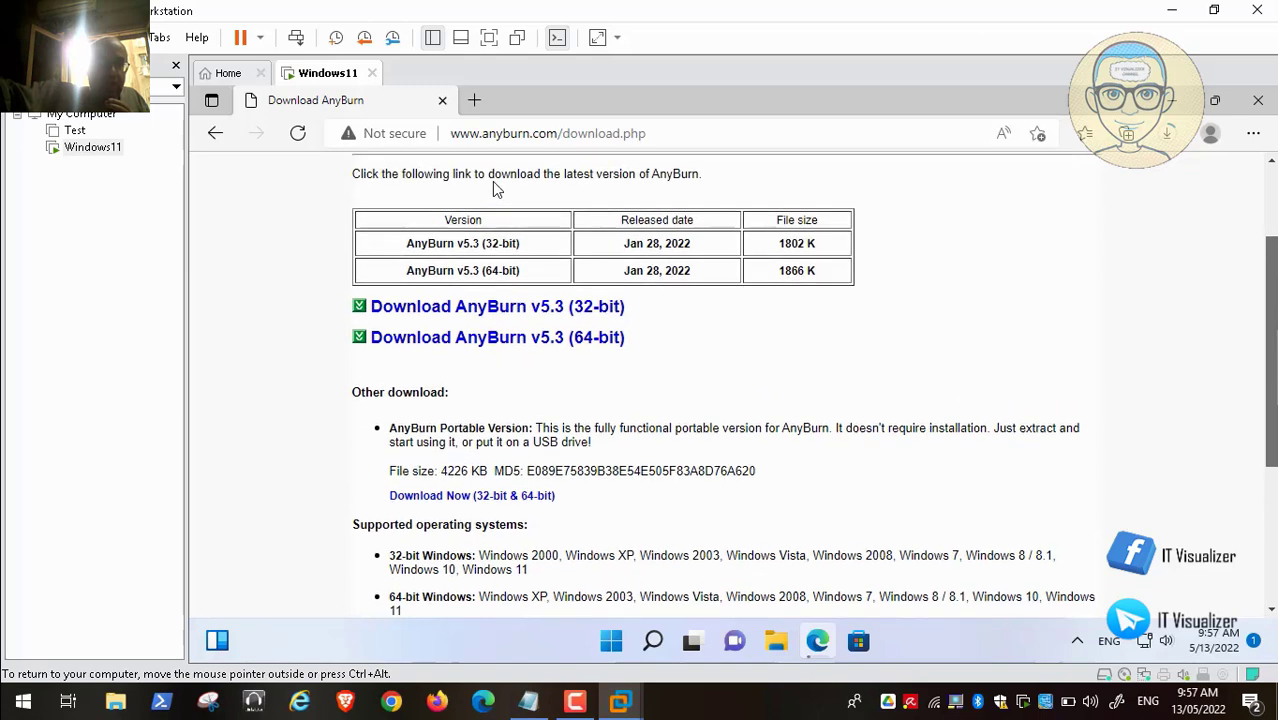
drag(1274, 344, 1274, 352)
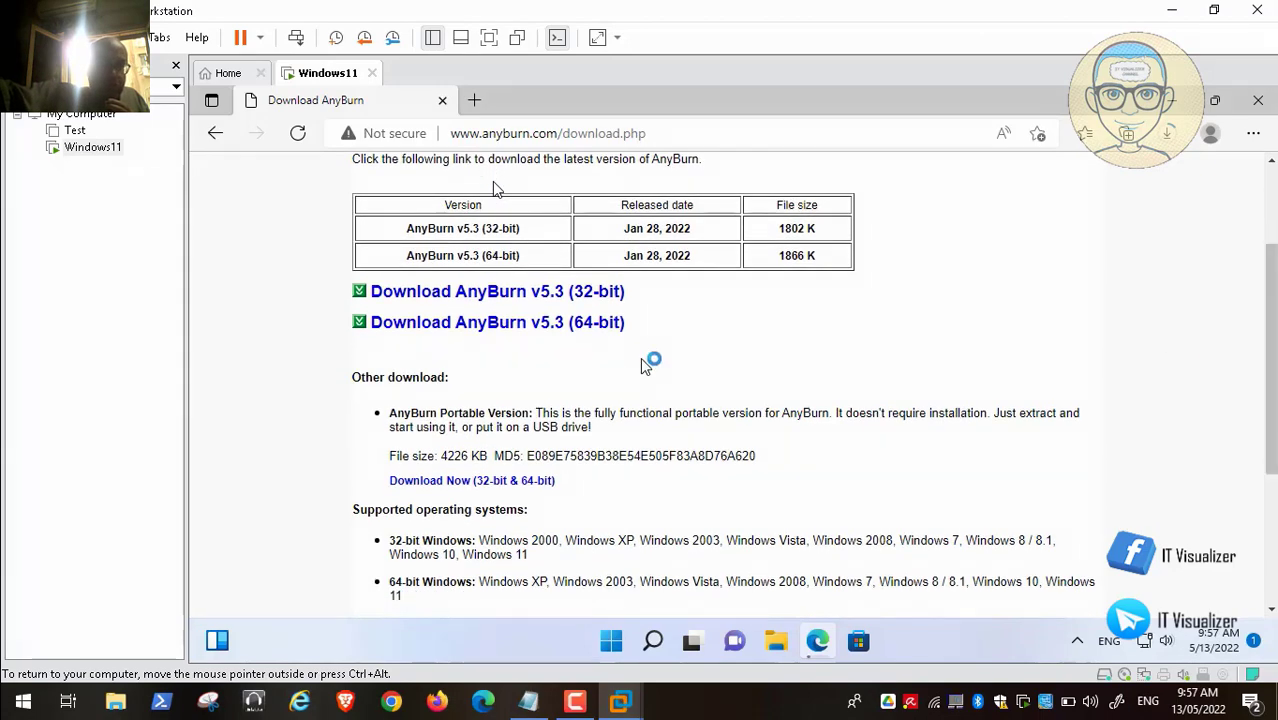
click(533, 326)
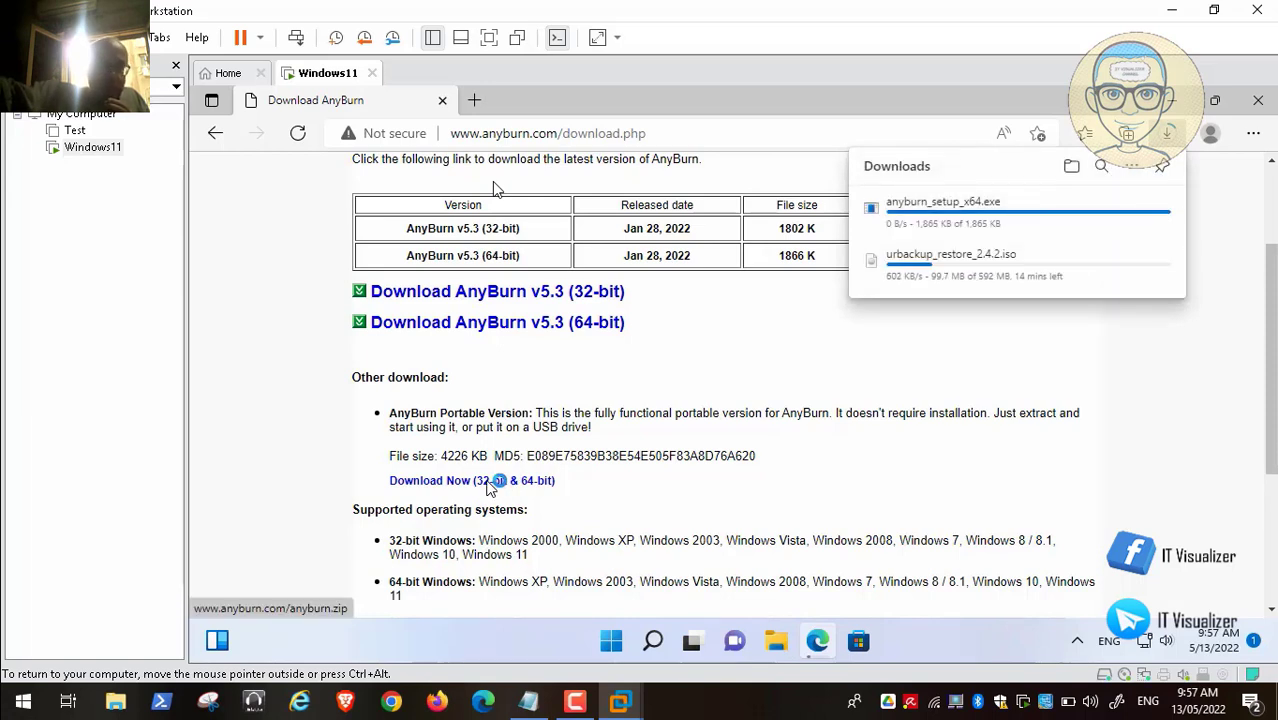
click(490, 482)
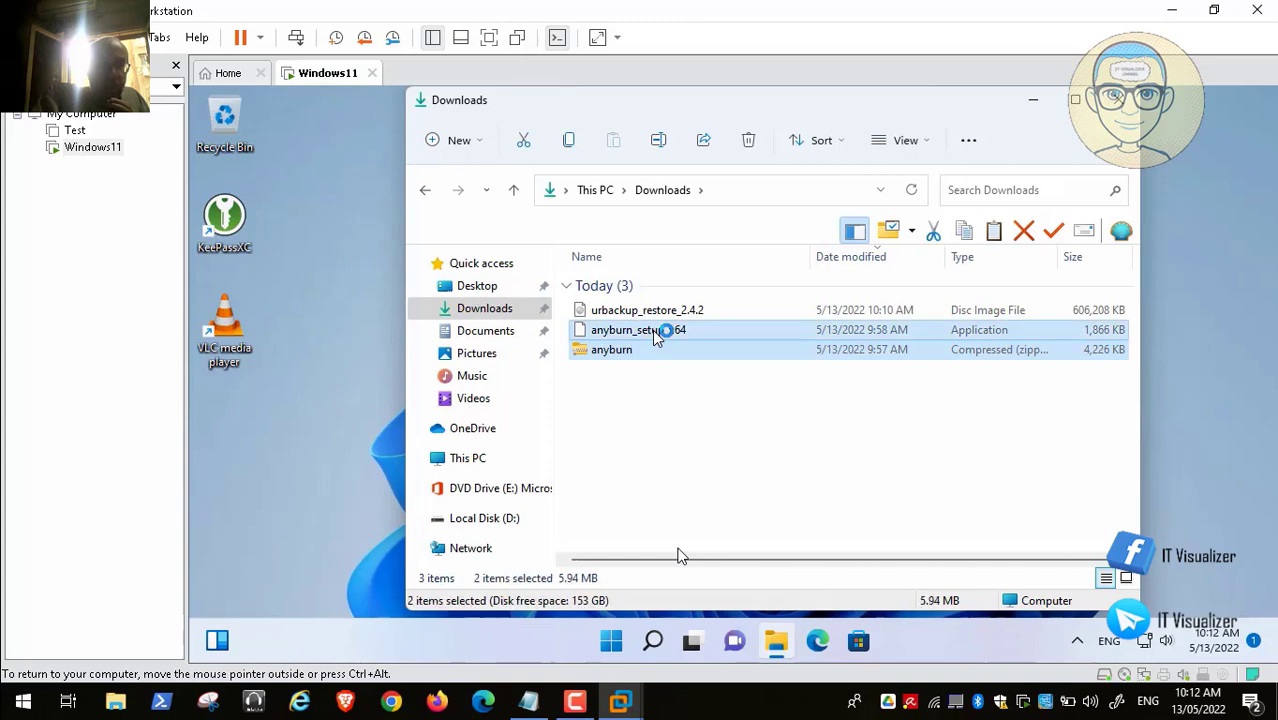
Cut the UrBackup and AnyBurn files from Downloads and open a subfolder of My Documents on Local Disk (D:).
right_click(650, 316)
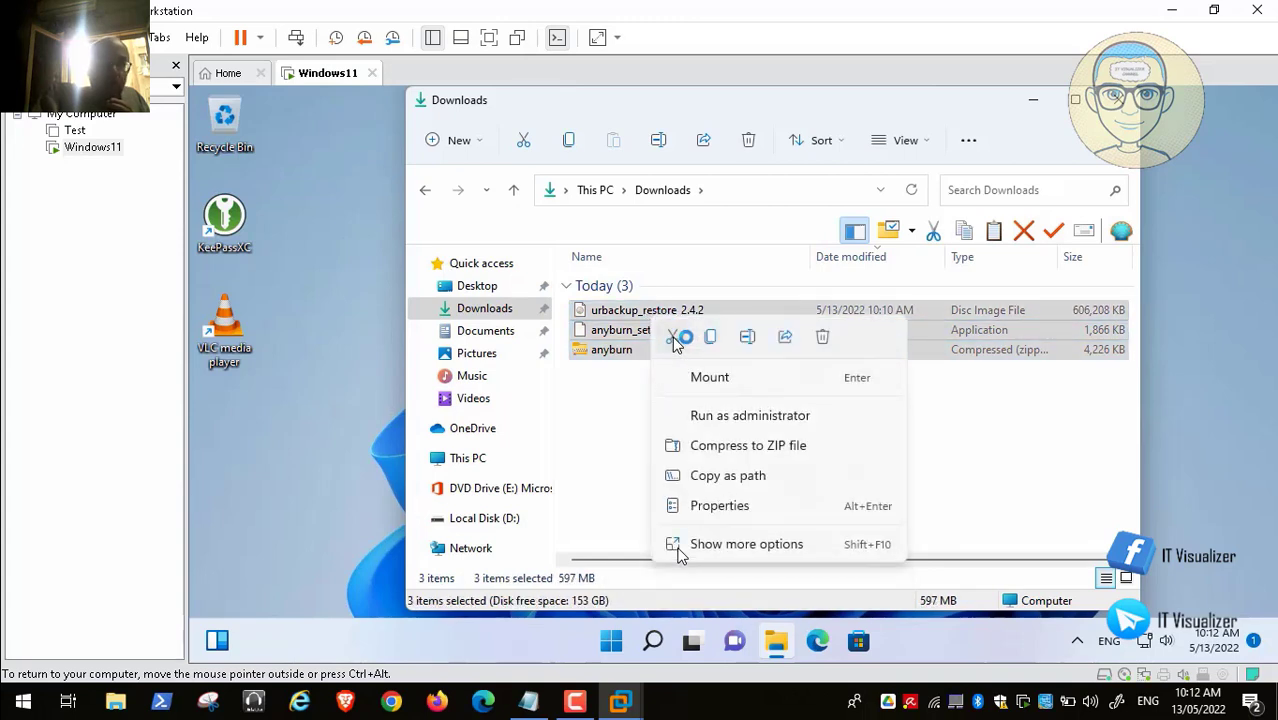
click(673, 338)
click(510, 523)
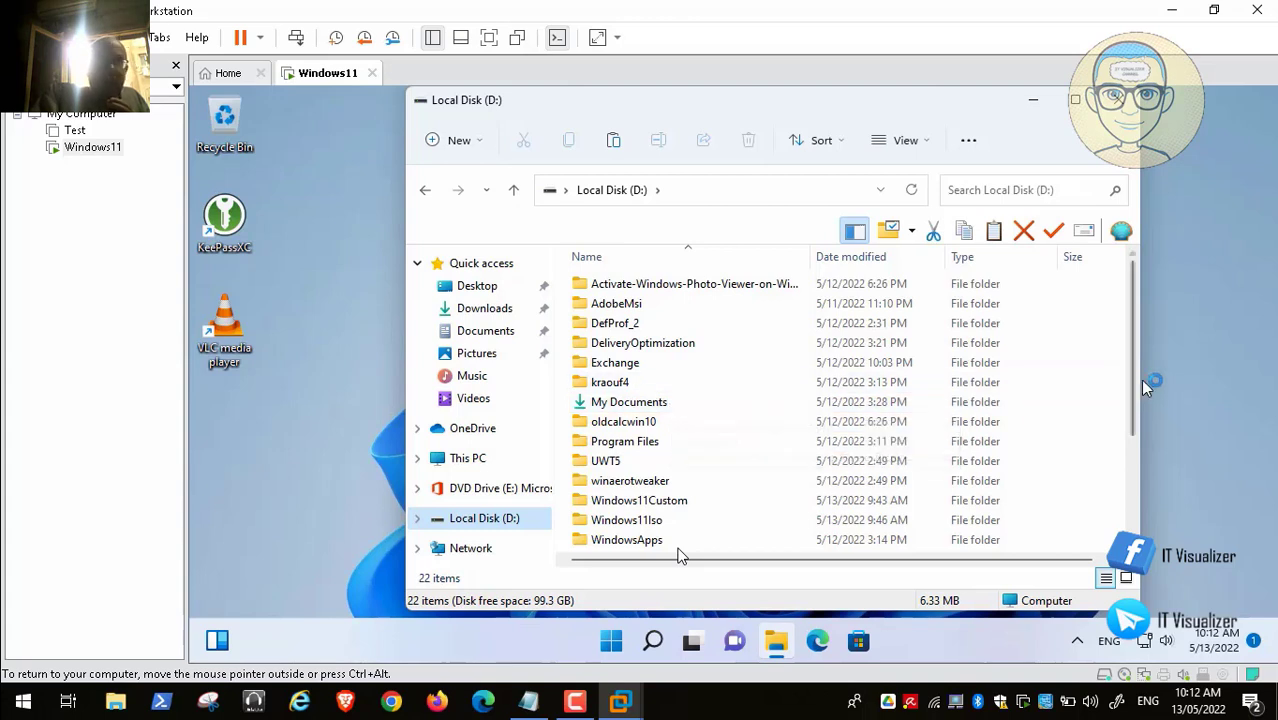
double_click(652, 401)
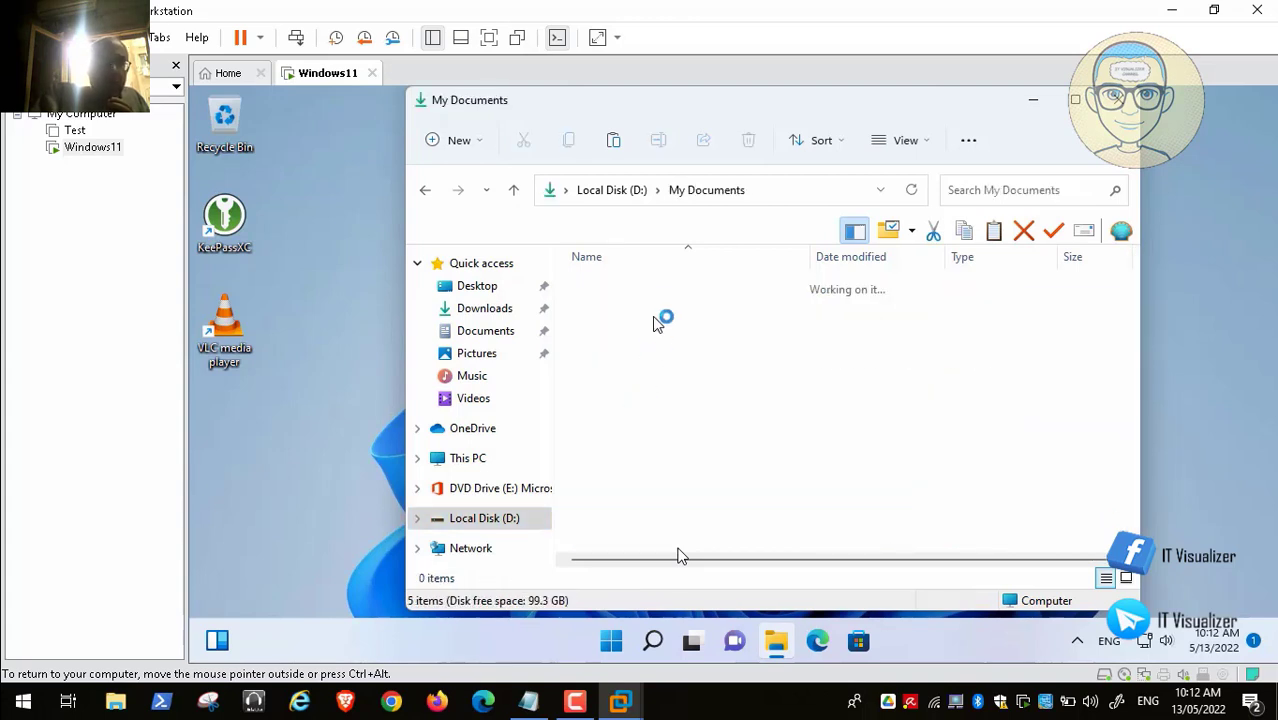
double_click(628, 304)
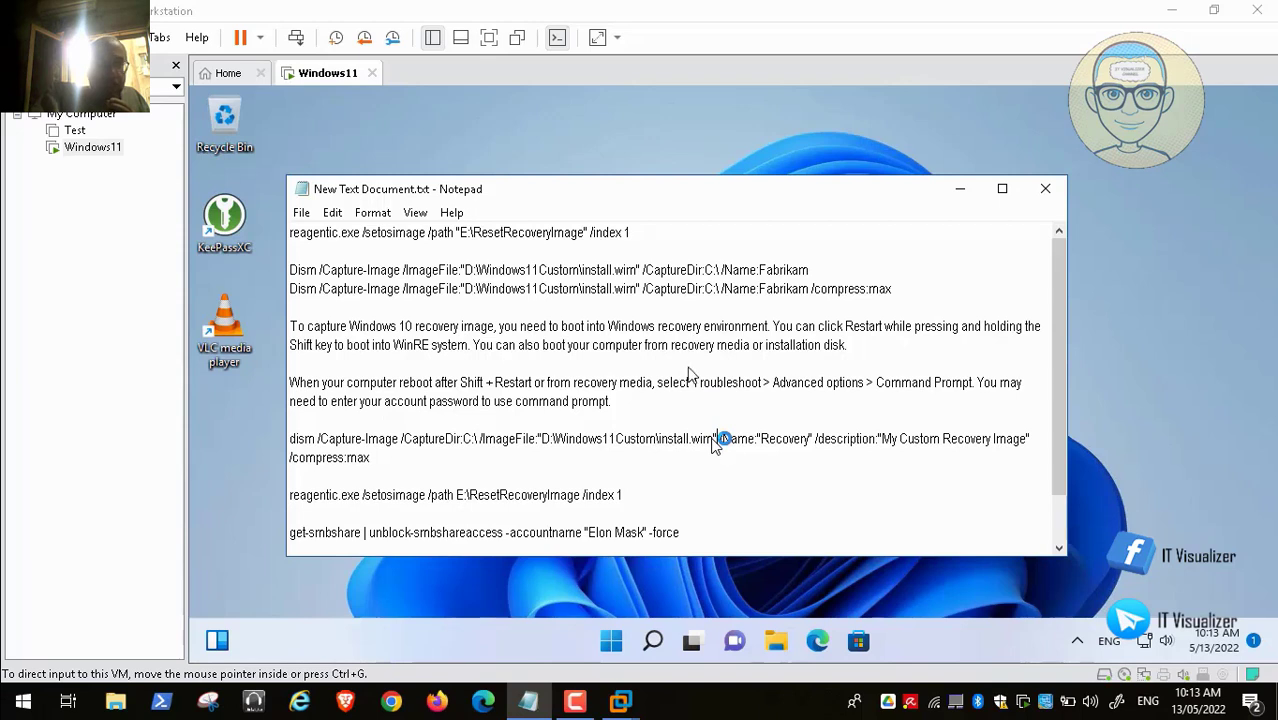
Remove both quotation marks around D:\Windows11Custom\install.wim in the dism capture command named "Recovery".
key(BackSpace)
key(Left)
key(Left)
key(Left)
key(Left)
key(Left)
key(Left)
key(Left)
key(Left)
key(Left)
key(Left)
key(Left)
key(Left)
key(Left)
key(Left)
key(Left)
key(Left)
key(Left)
key(Left)
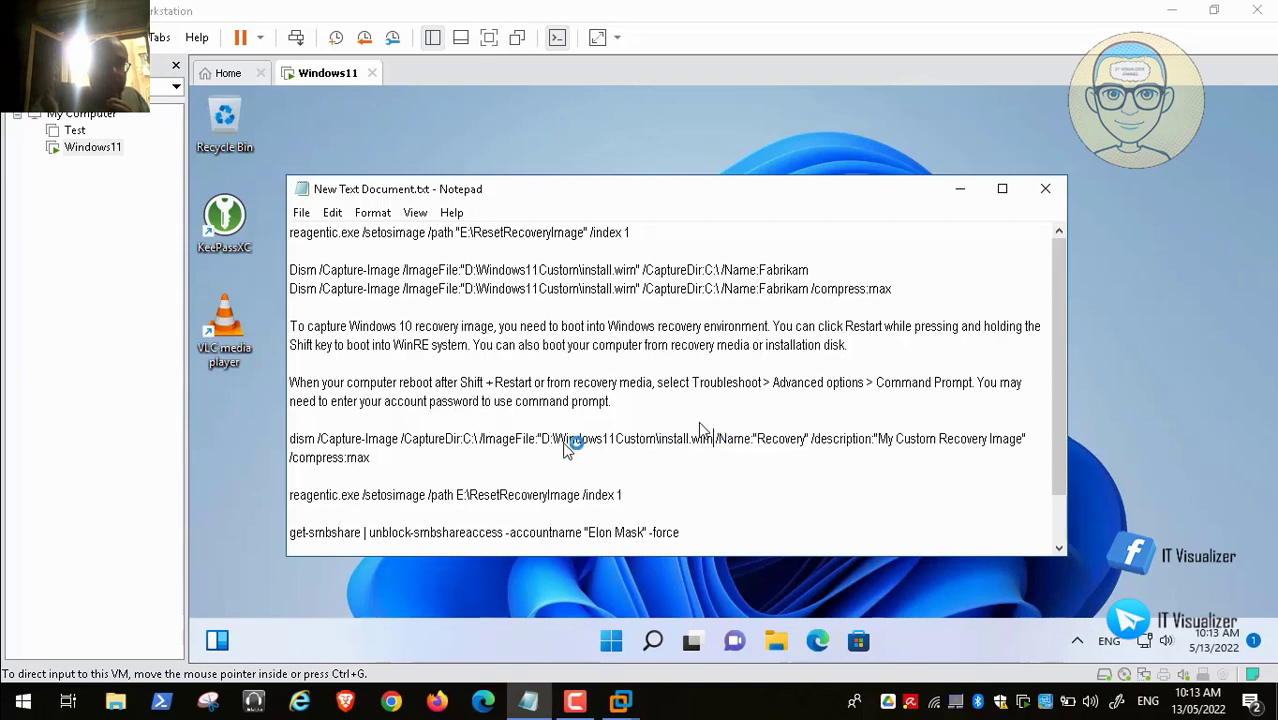
key(BackSpace)
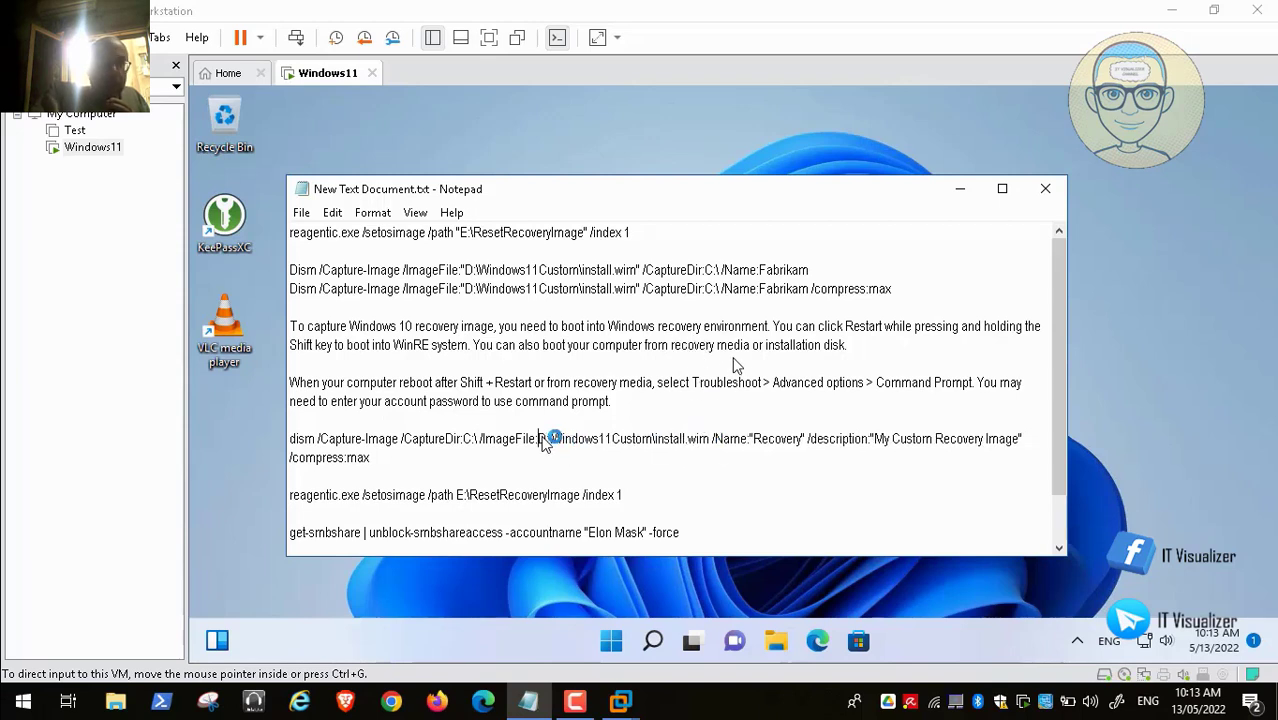
click(716, 479)
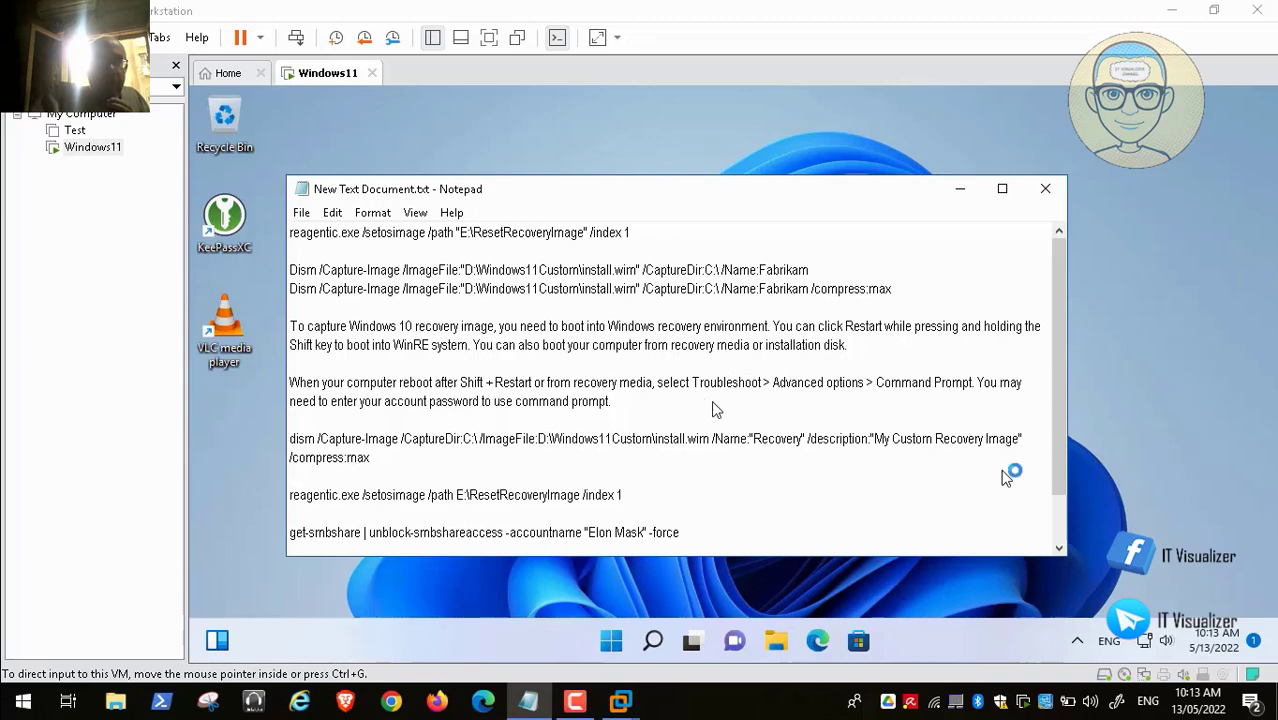
Save the text document with the capture commands and minimize it.
click(301, 213)
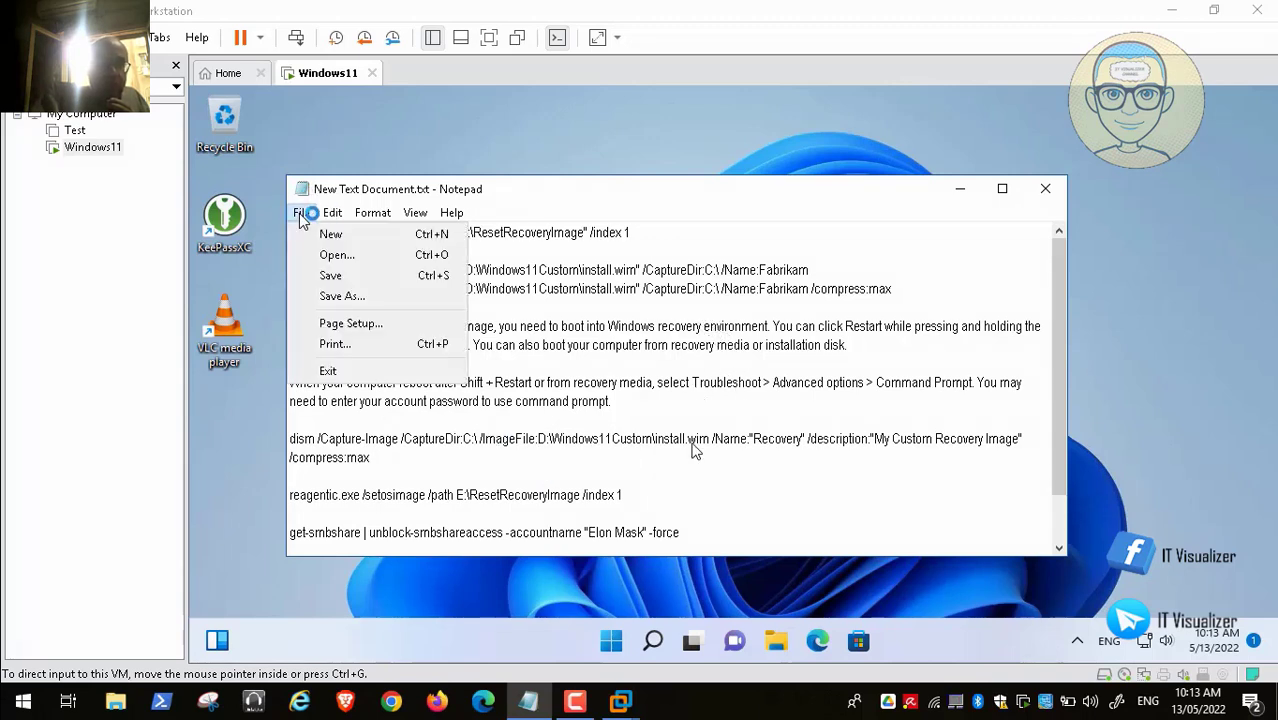
click(335, 271)
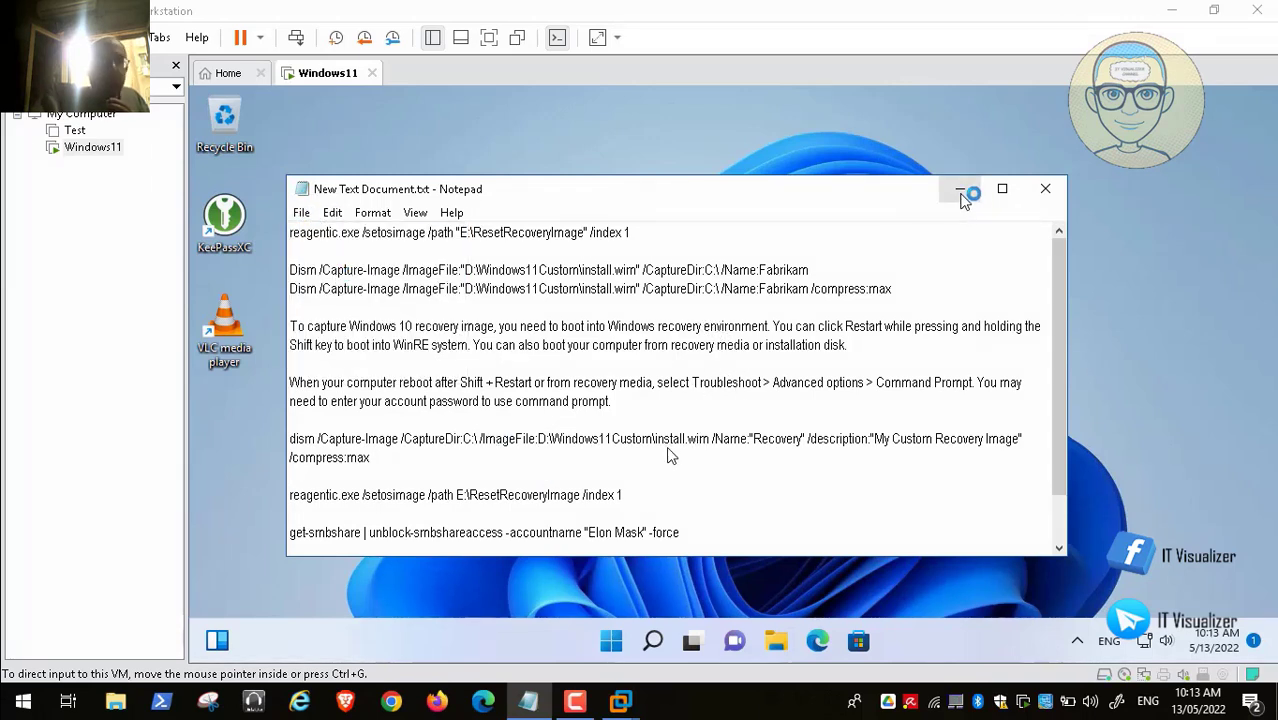
click(961, 190)
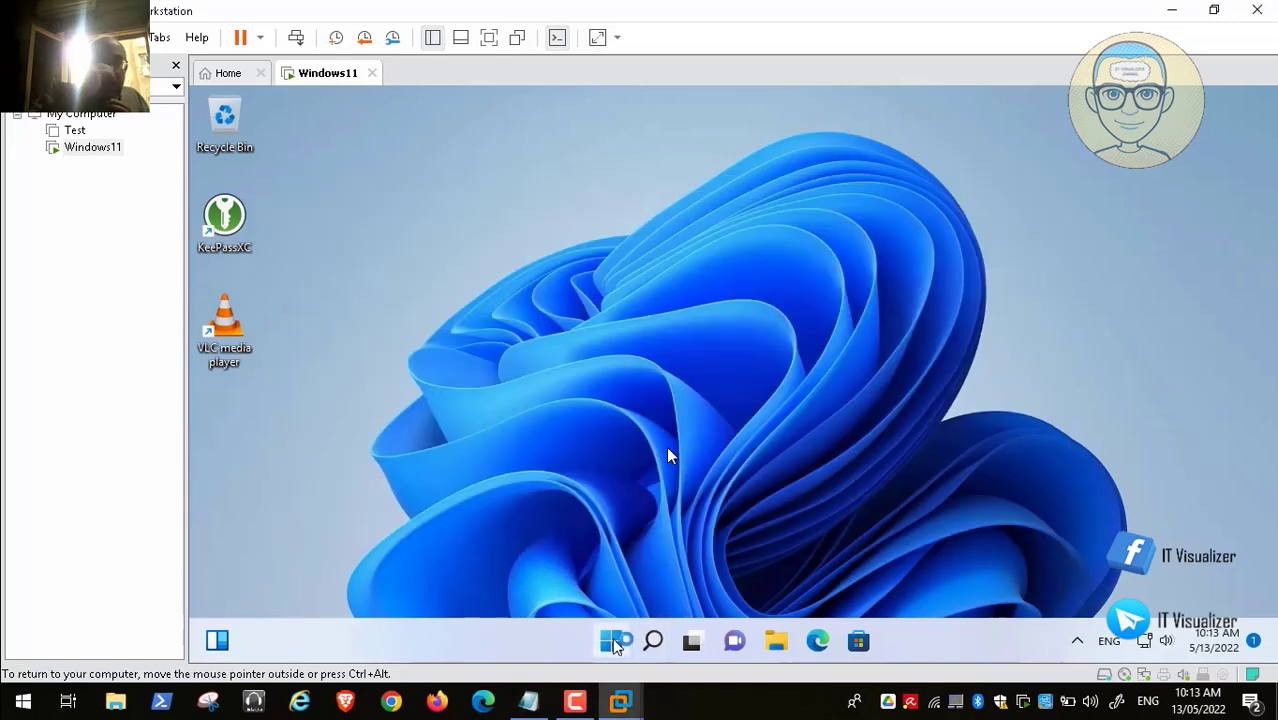
Restart Windows 11 inside the virtual machine.
right_click(614, 642)
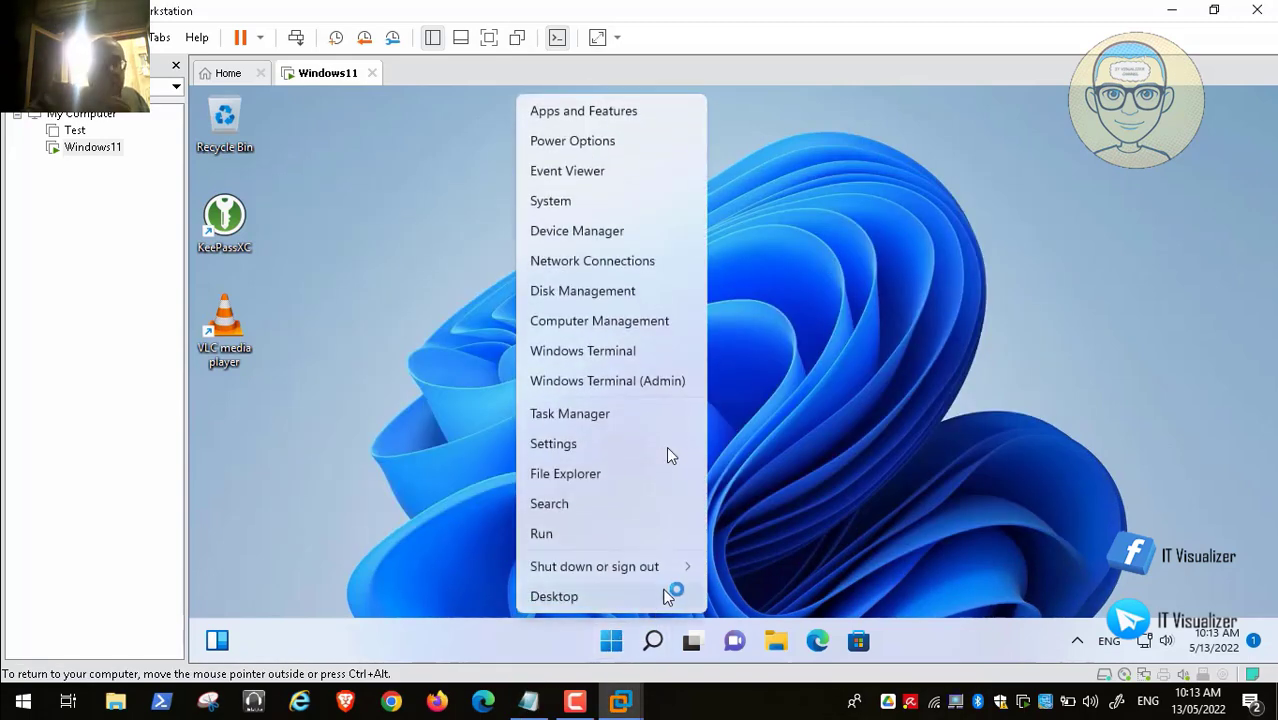
mouse_move(662, 568)
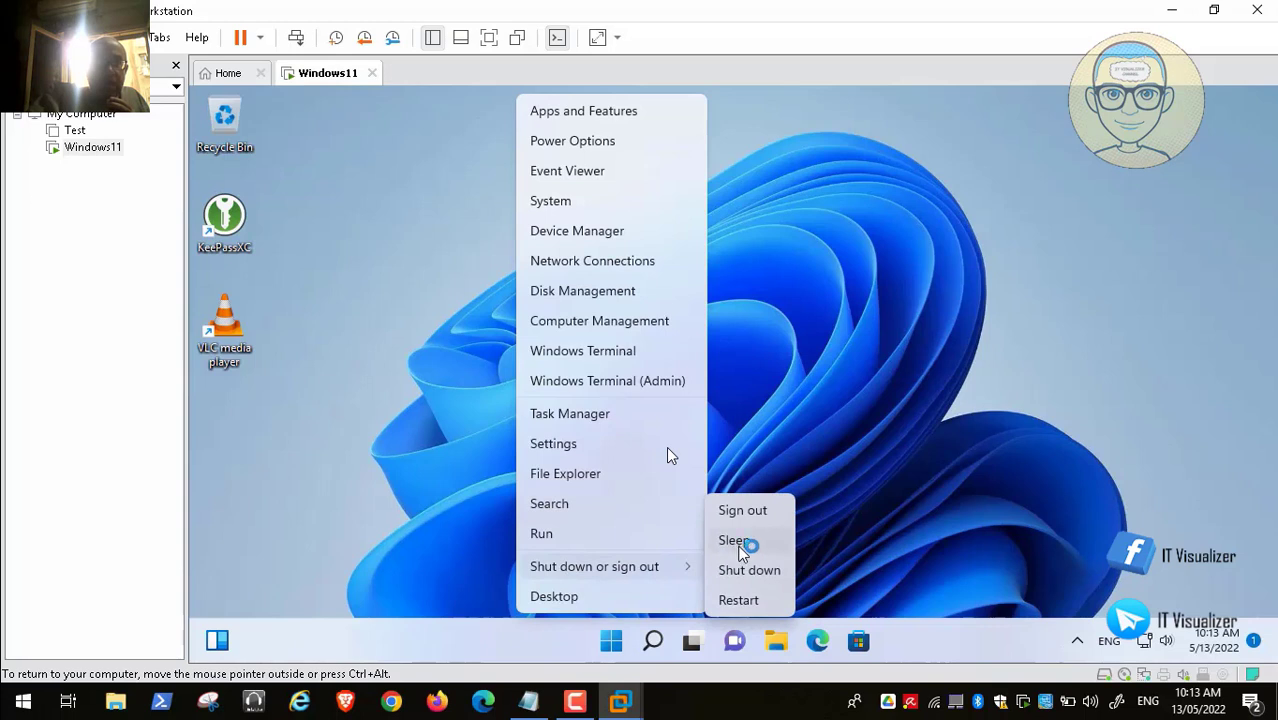
click(758, 601)
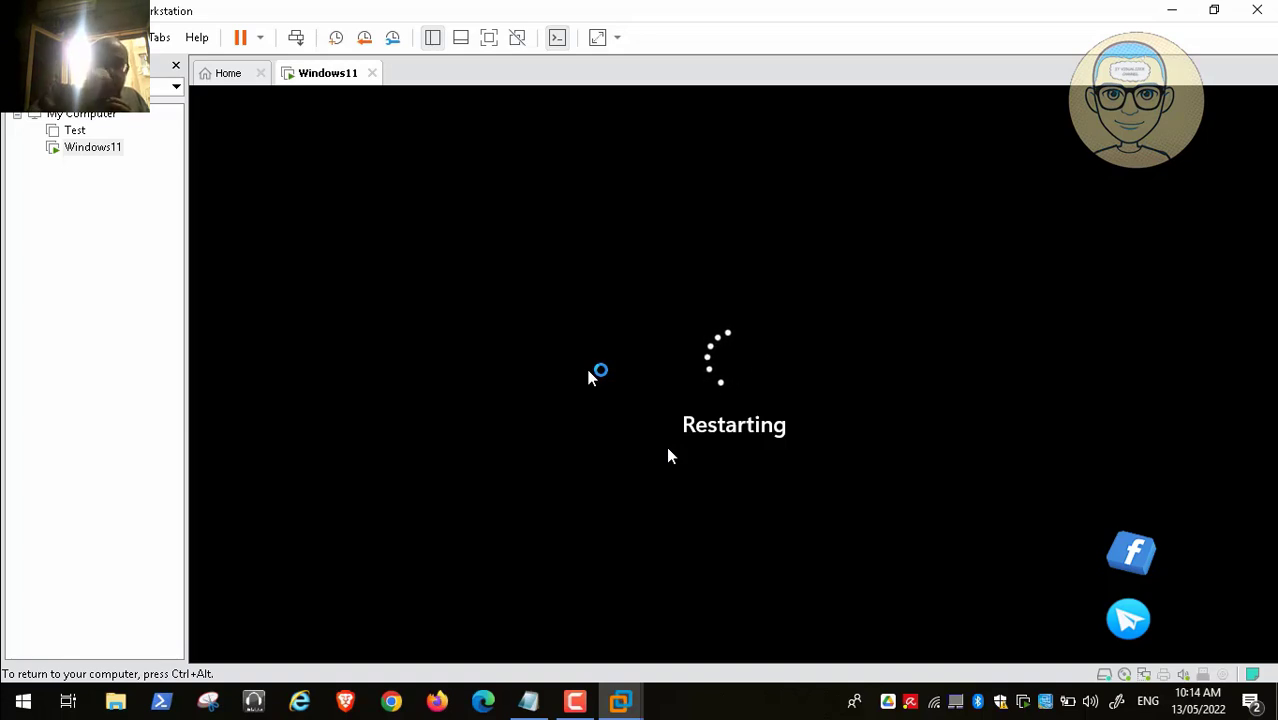
Bring up the text document to review the Recovery capture command, and skip the playing video slightly forward to the boot menu.
click(530, 702)
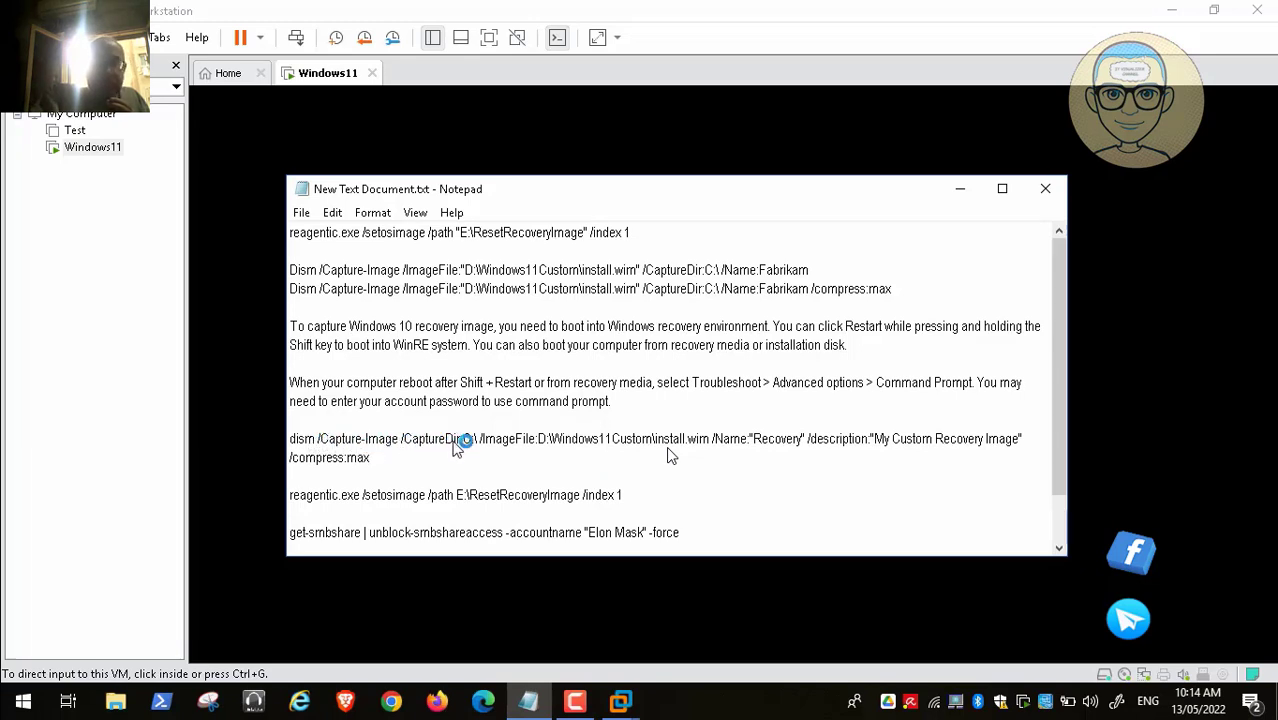
mouse_move(680, 658)
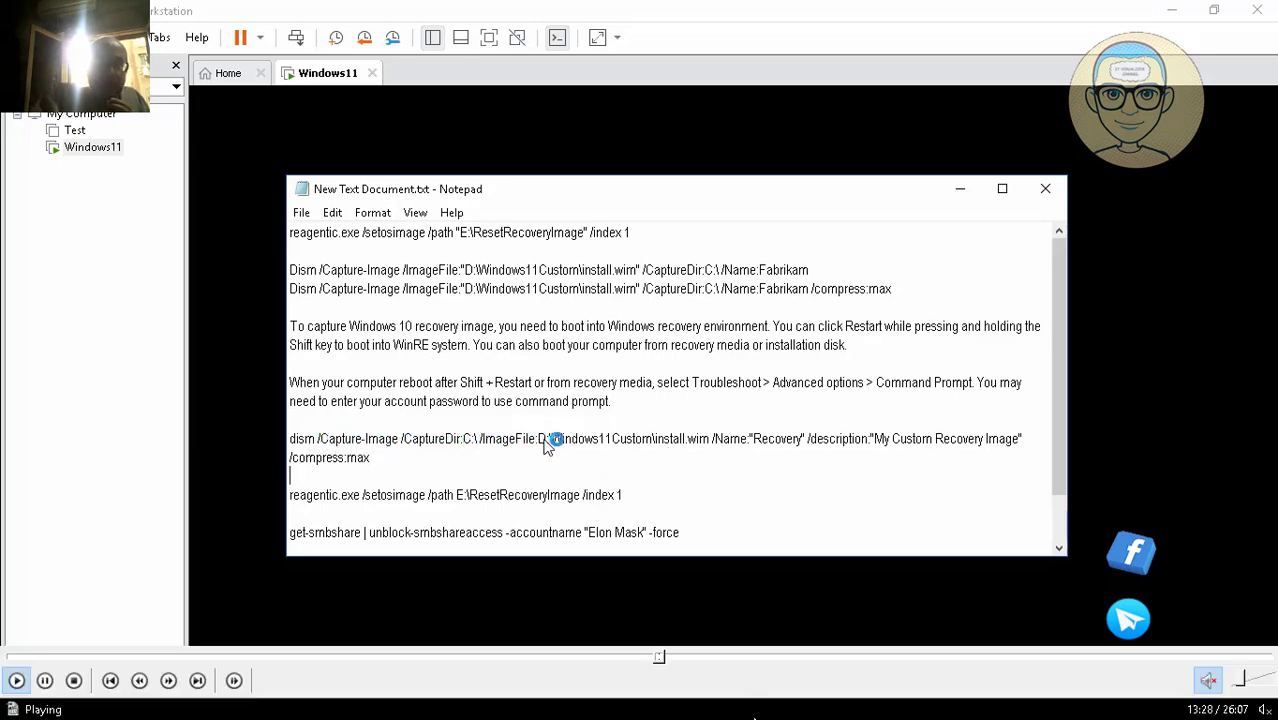
click(667, 660)
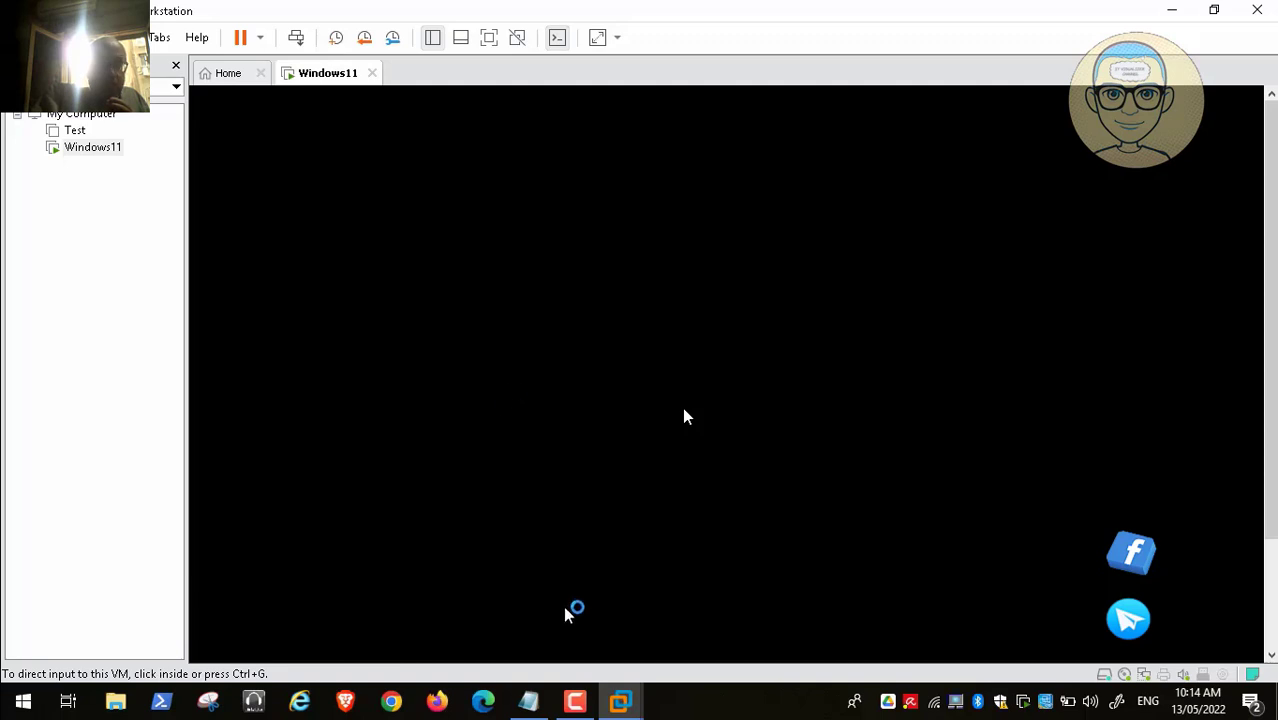
click(575, 701)
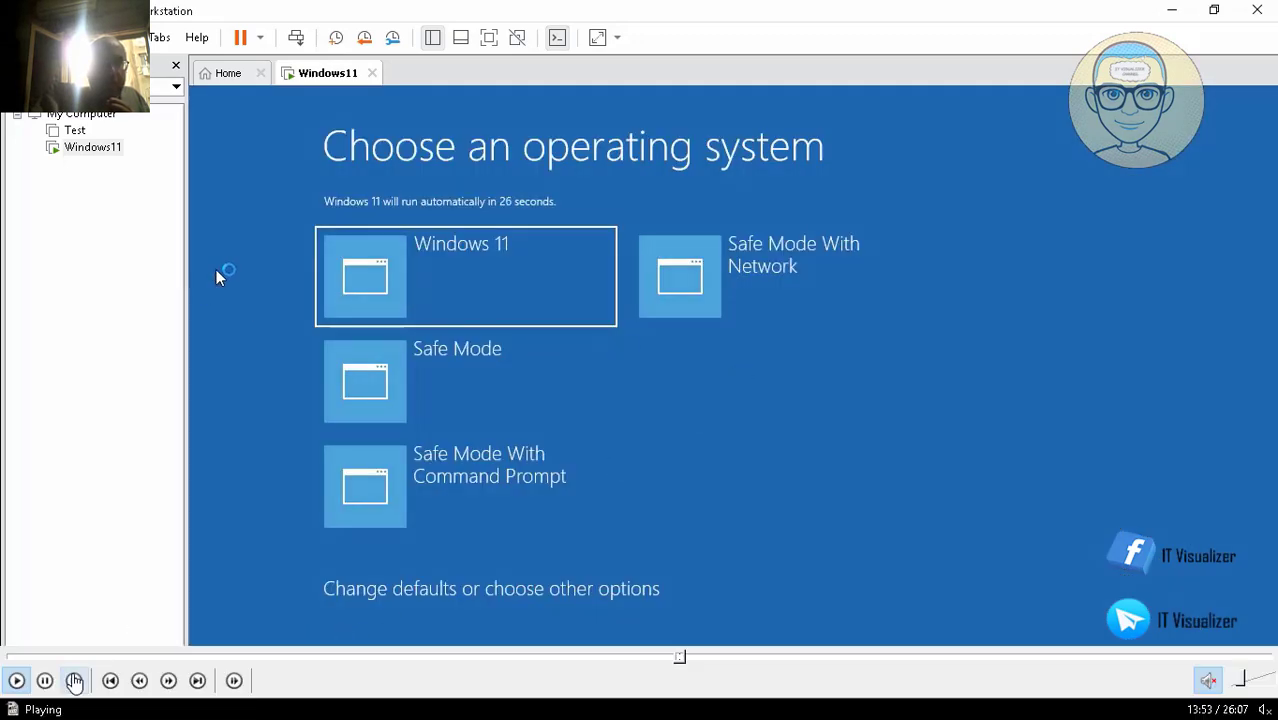
From the operating system choice screen, go through the other options, Troubleshoot and Advanced options to open a recovery Command Prompt.
click(243, 257)
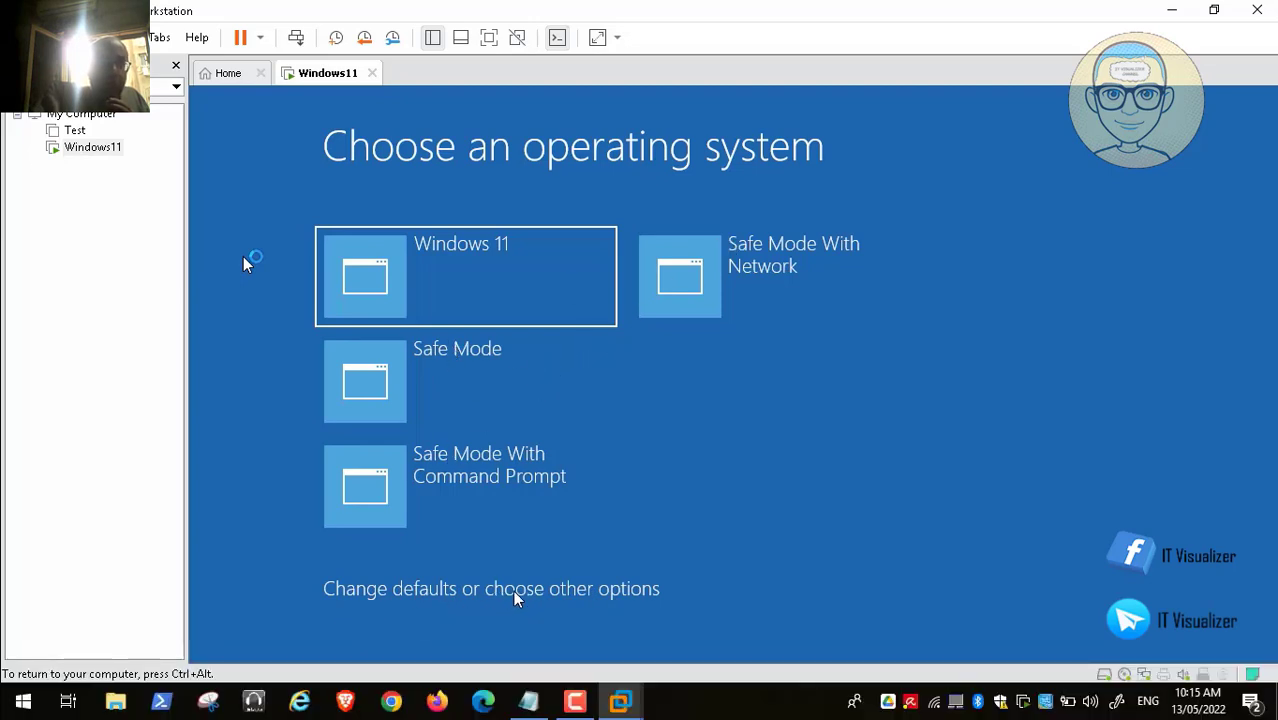
mouse_move(16, 688)
key(Down)
key(Down)
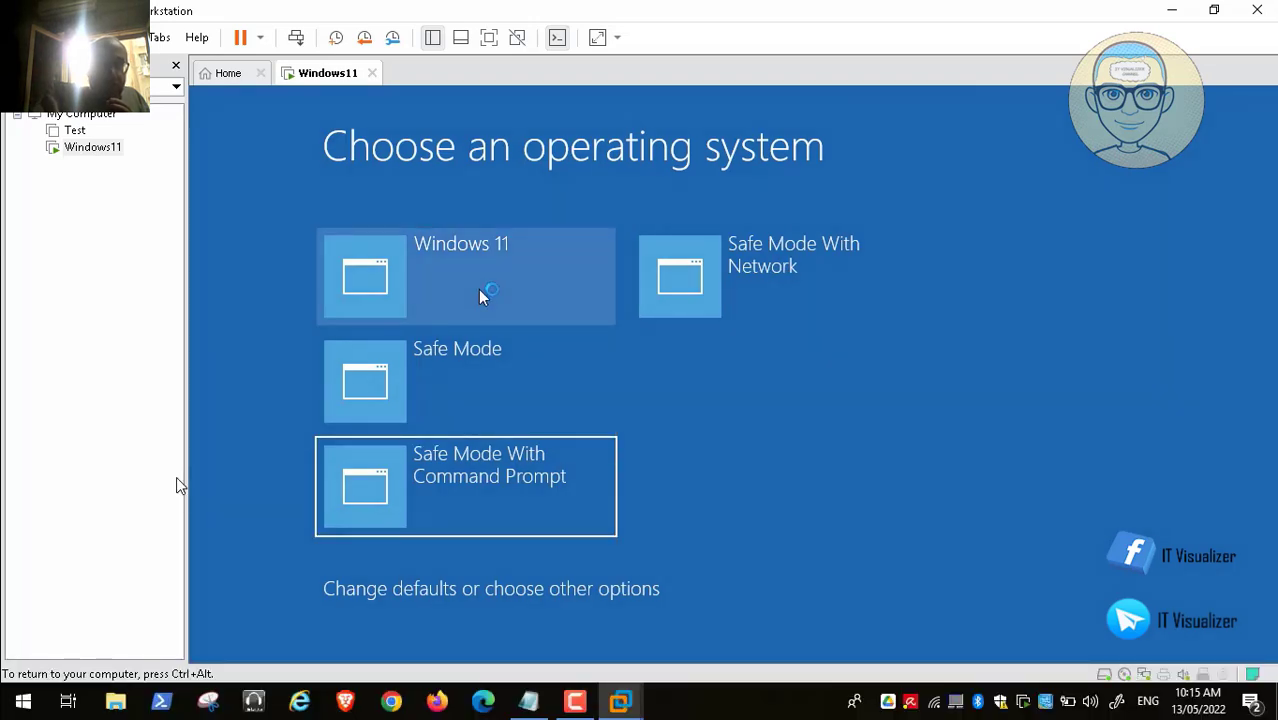
click(500, 588)
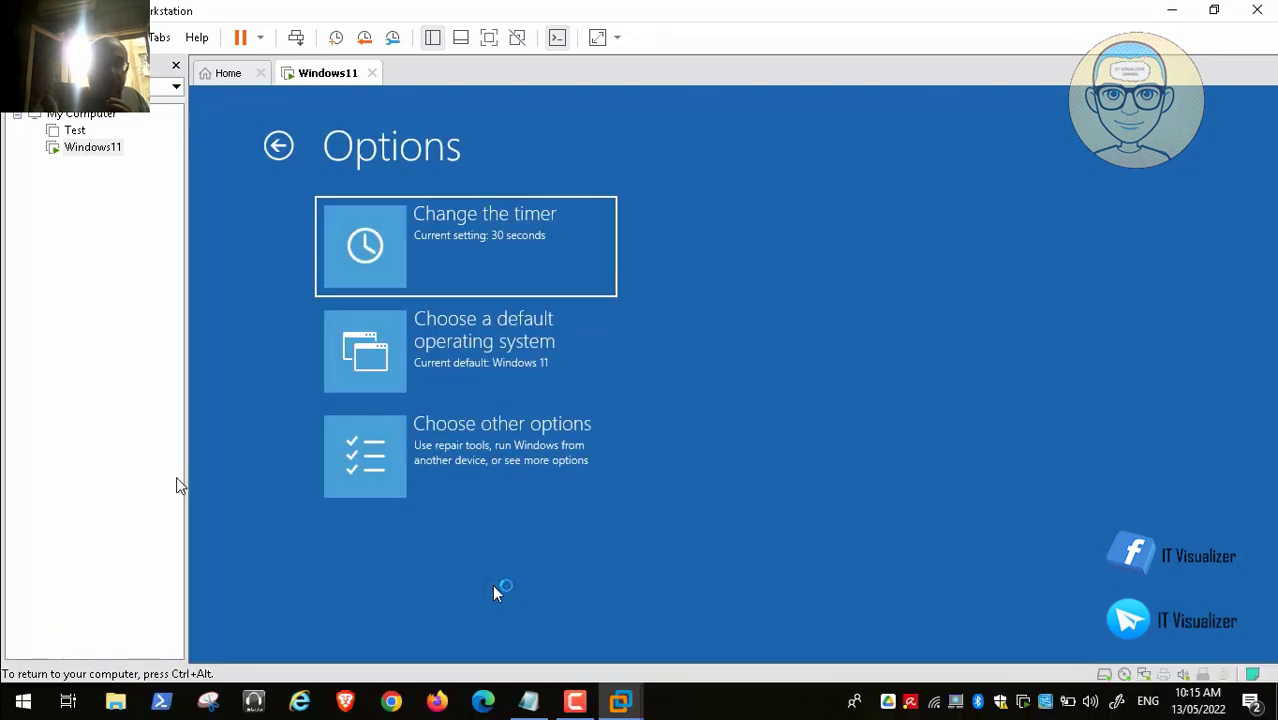
click(430, 456)
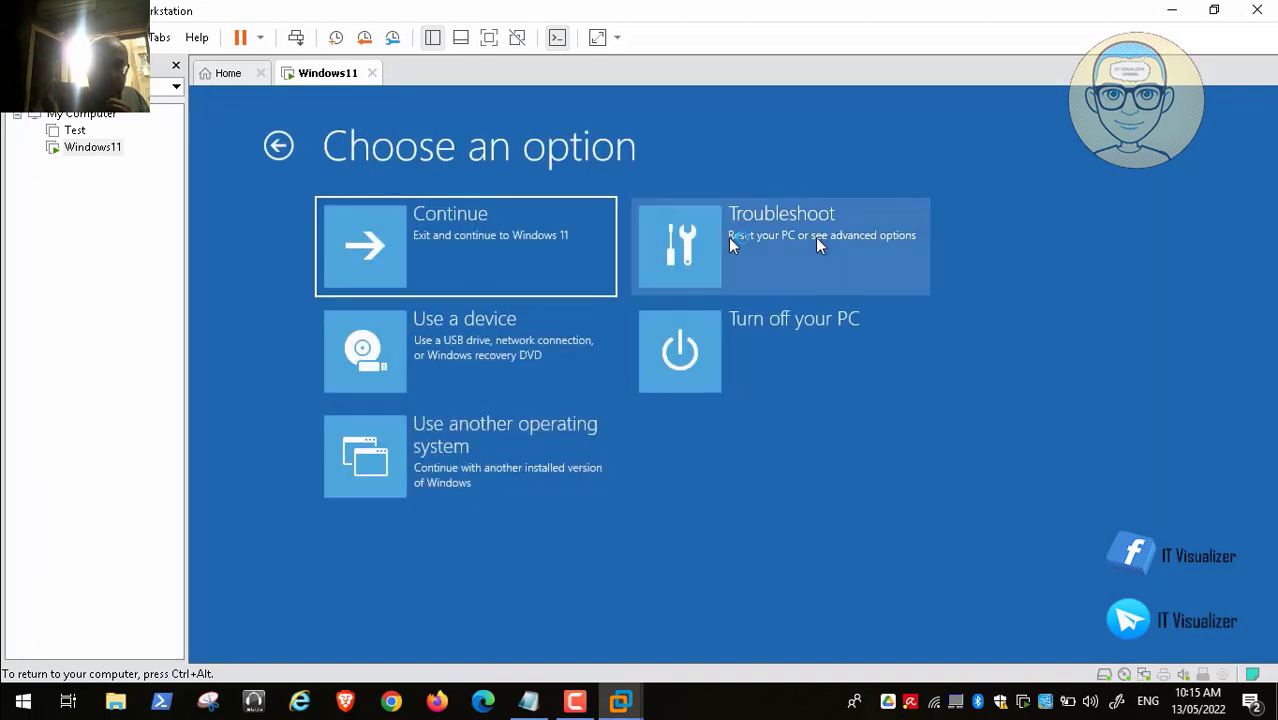
click(752, 255)
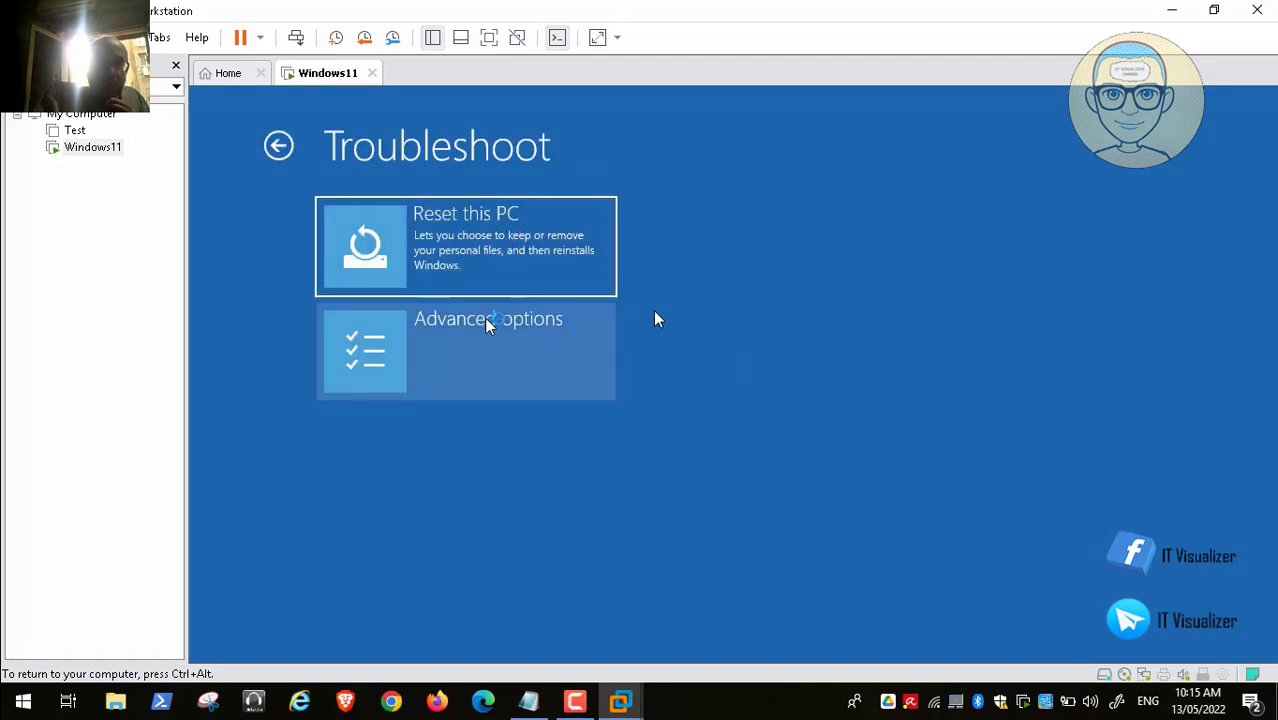
click(489, 323)
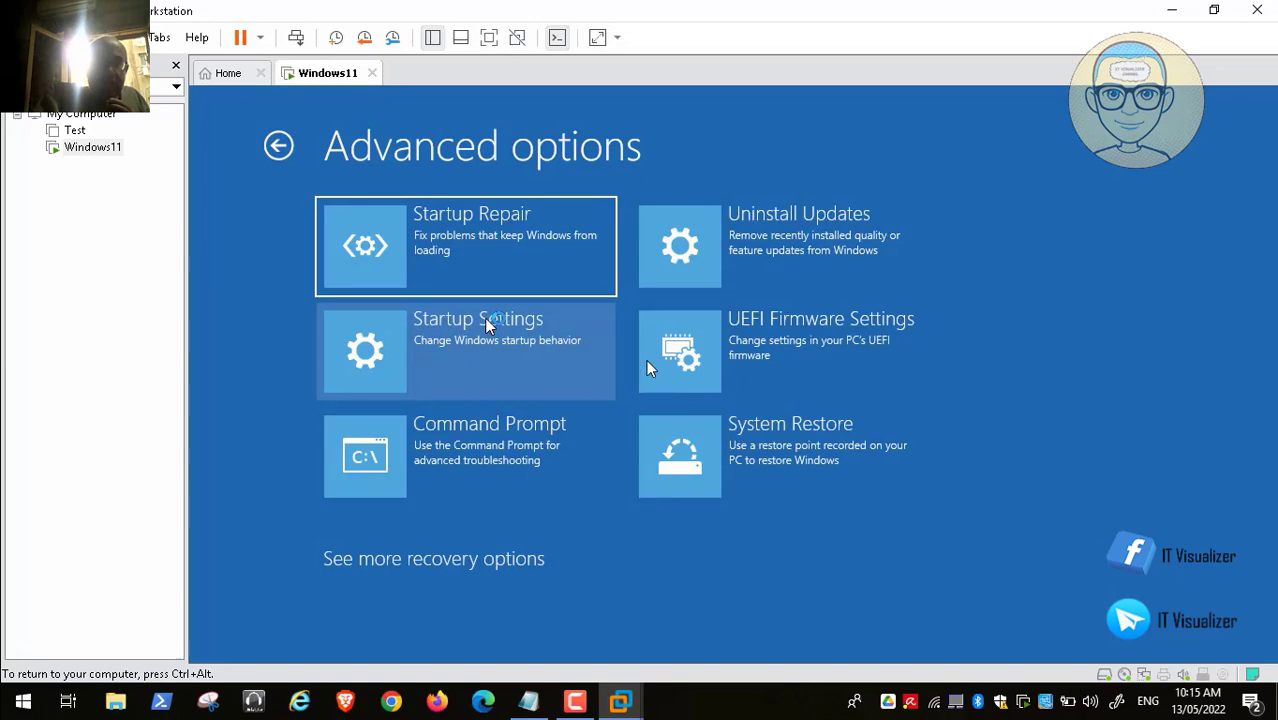
click(483, 445)
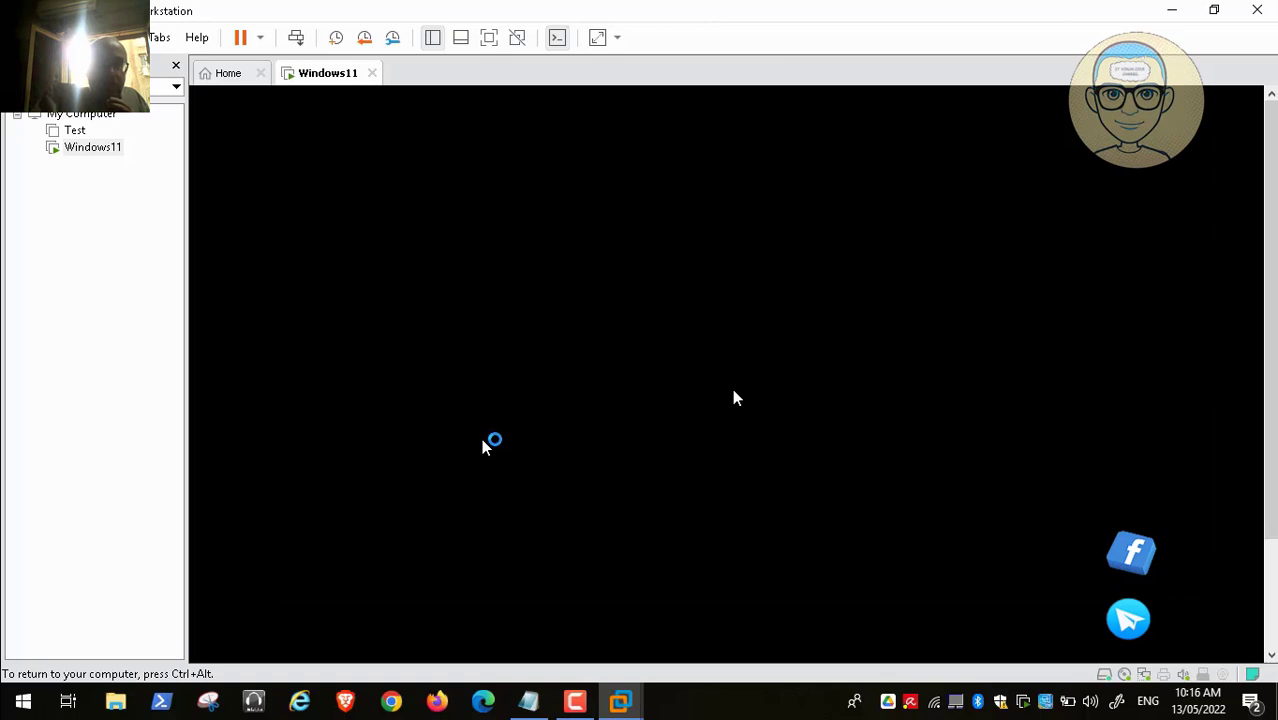
key(shift+F10)
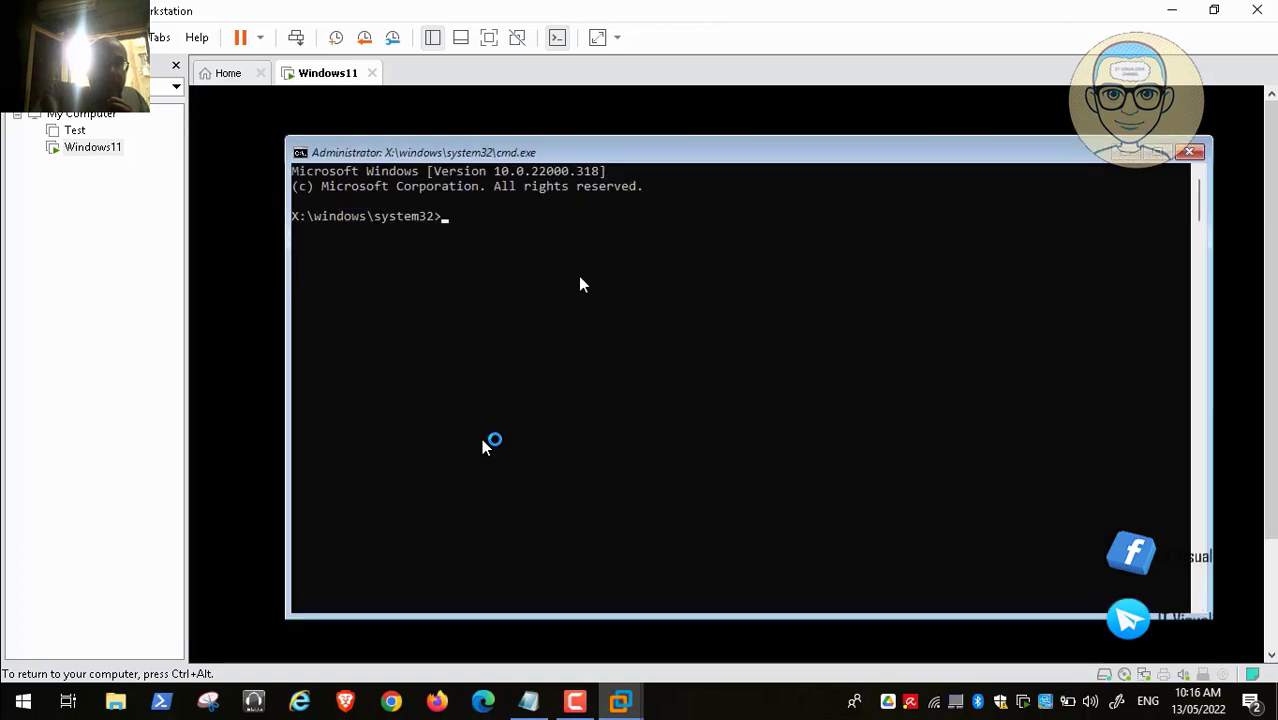
Switch the command prompt to drive C: and list its directory.
text(c:)
key(Return)
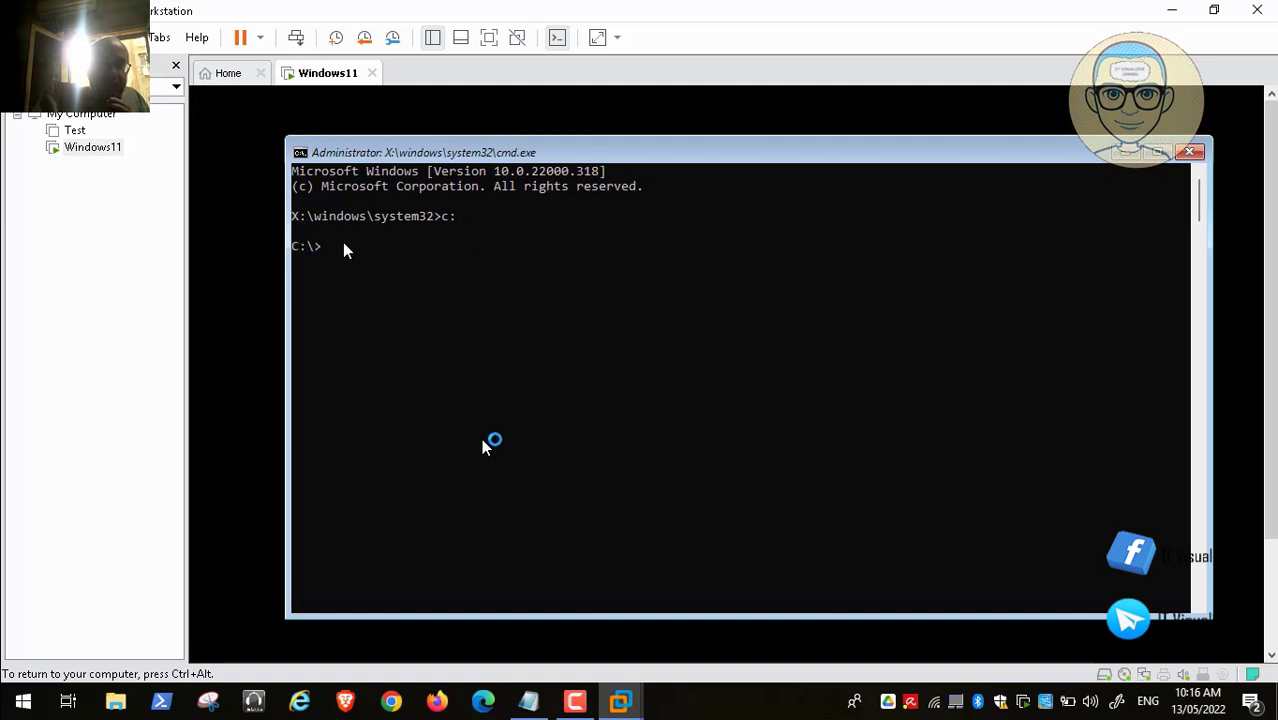
text(dir)
key(Return)
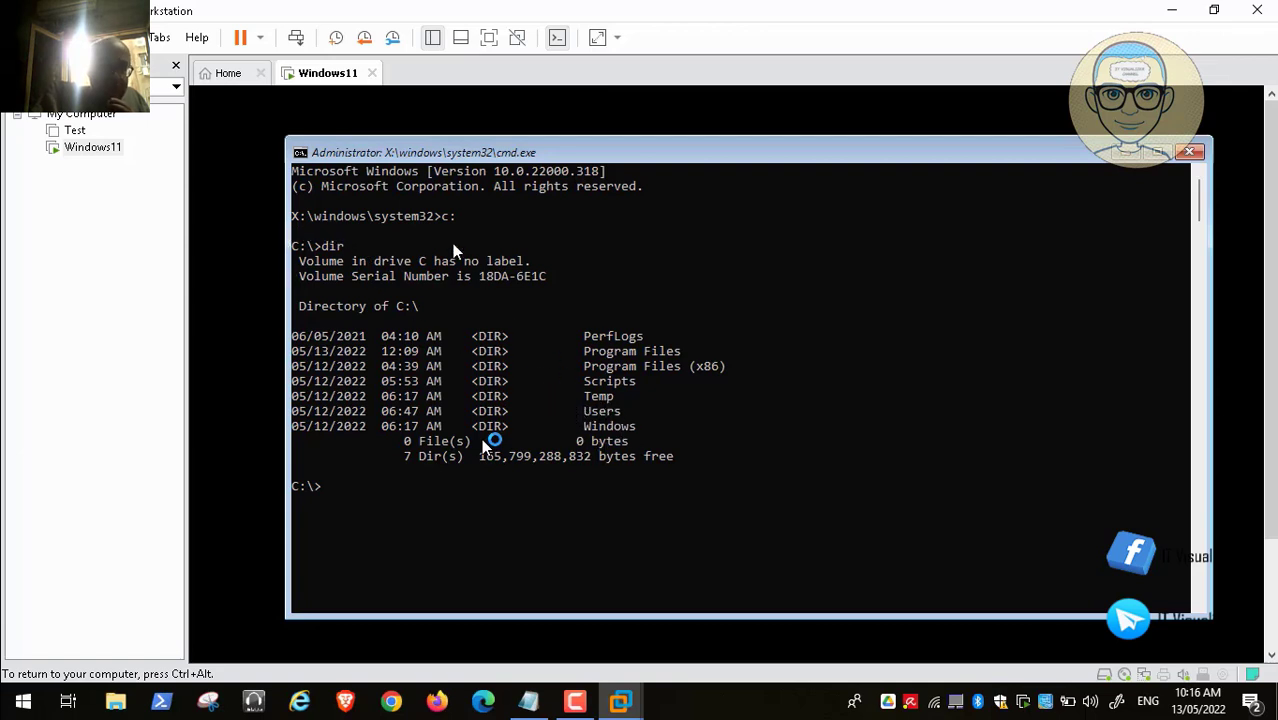
Resume the paused video, switch the command prompt to X: and on to D:, and list the directory of D:.
click(337, 265)
mouse_move(2, 703)
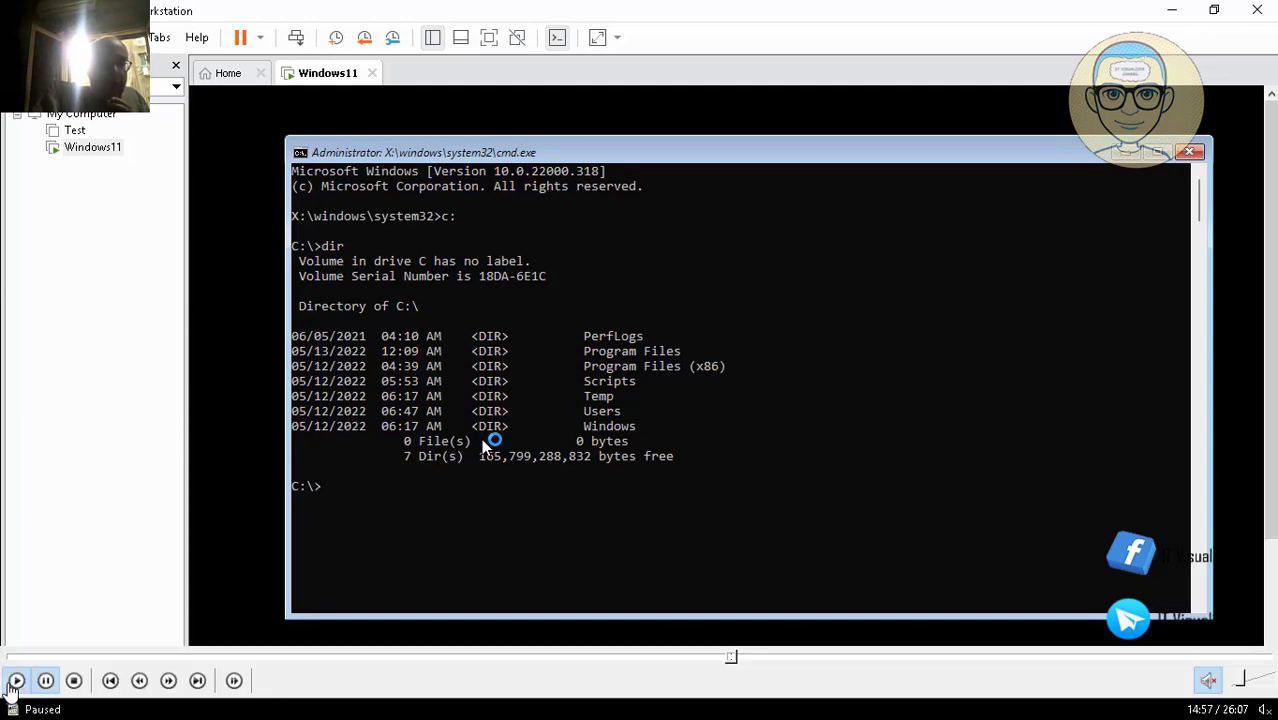
click(15, 681)
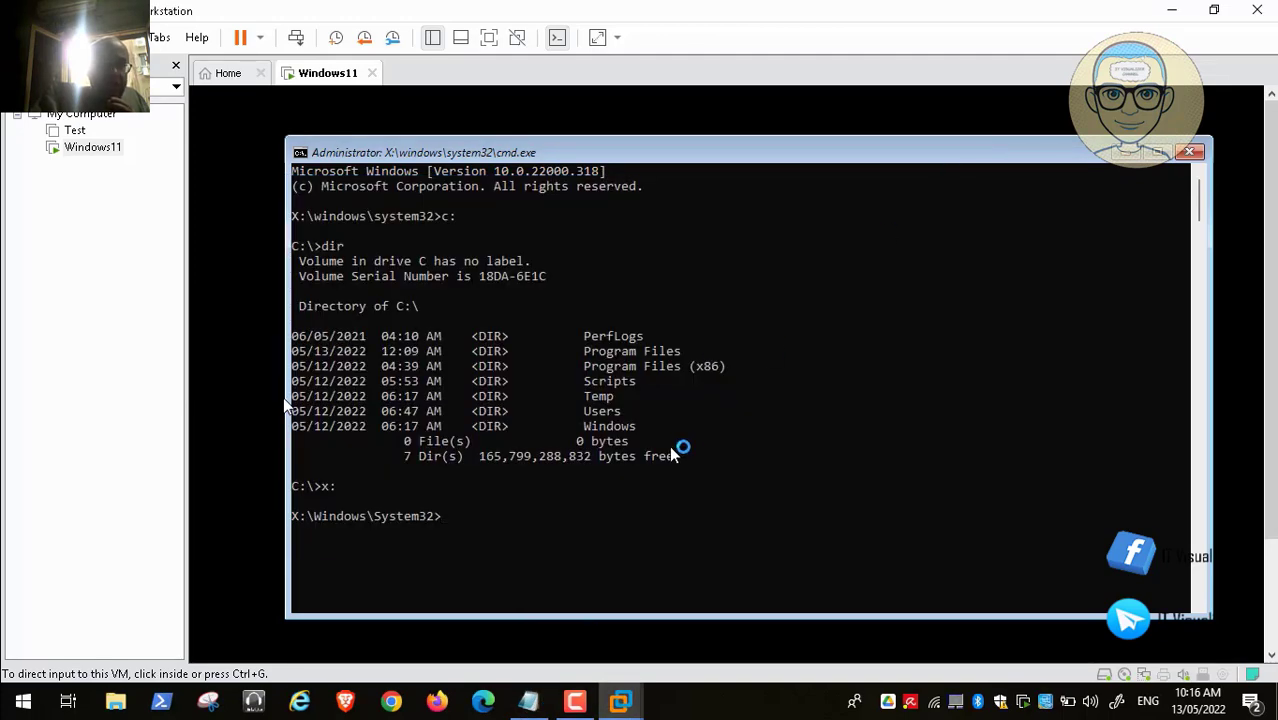
click(499, 524)
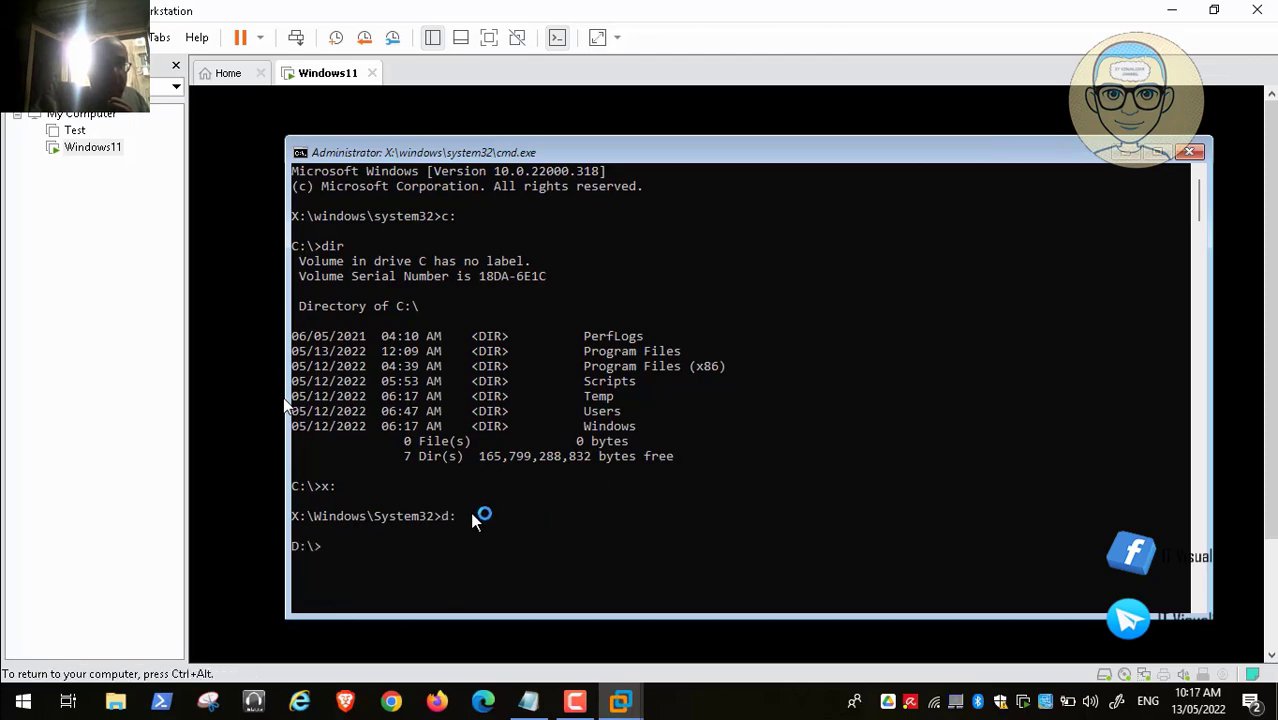
text(dir)
key(Return)
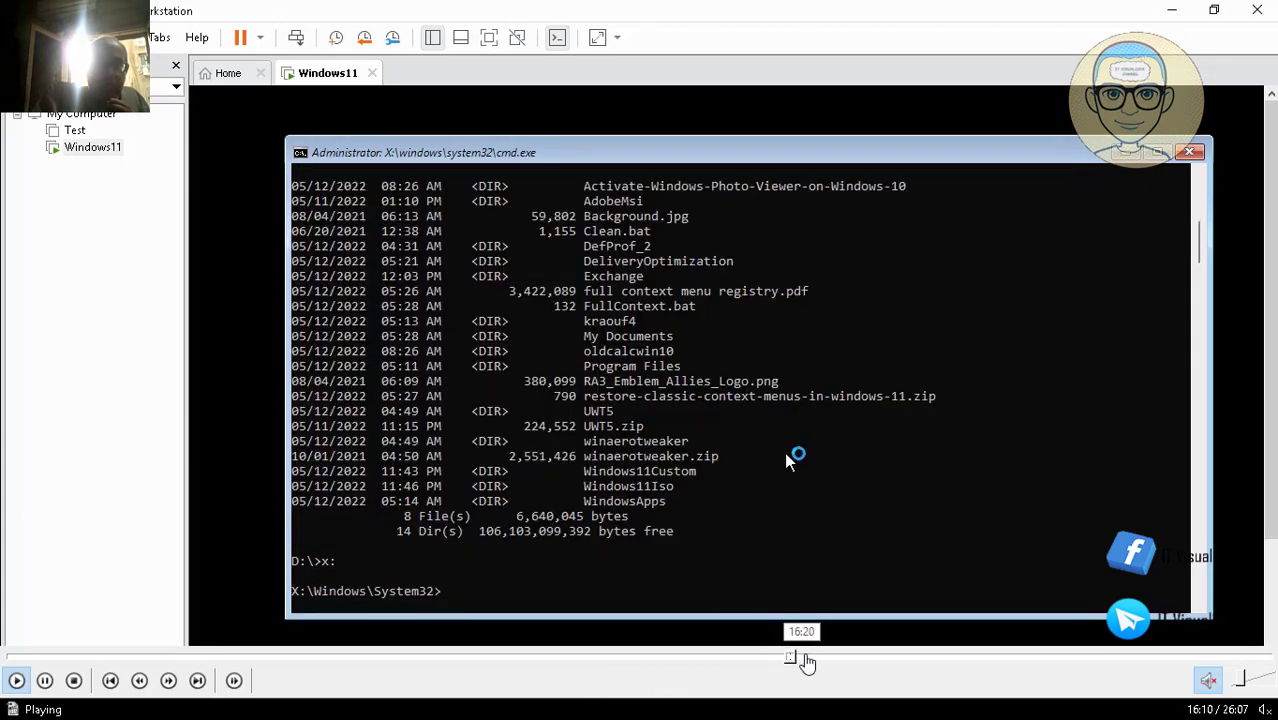
Skip the playing video forward in stages to just past 20:00 and resume it from the pause.
click(819, 660)
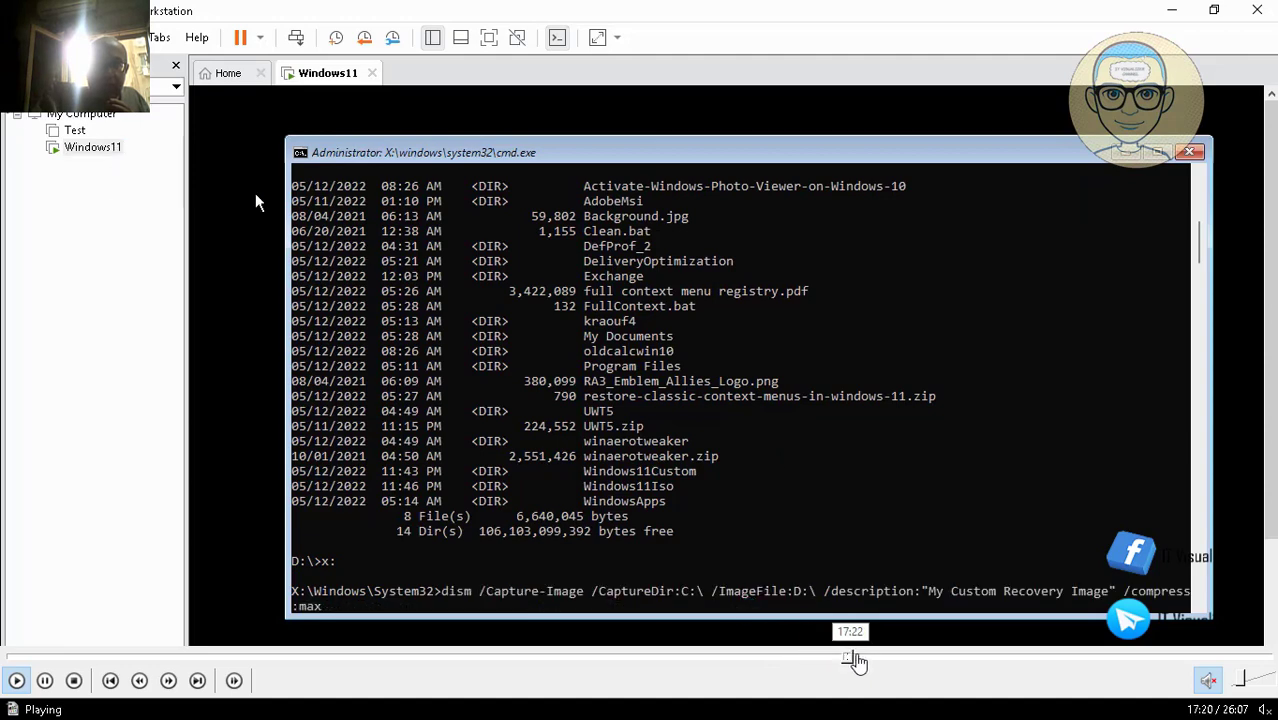
click(896, 660)
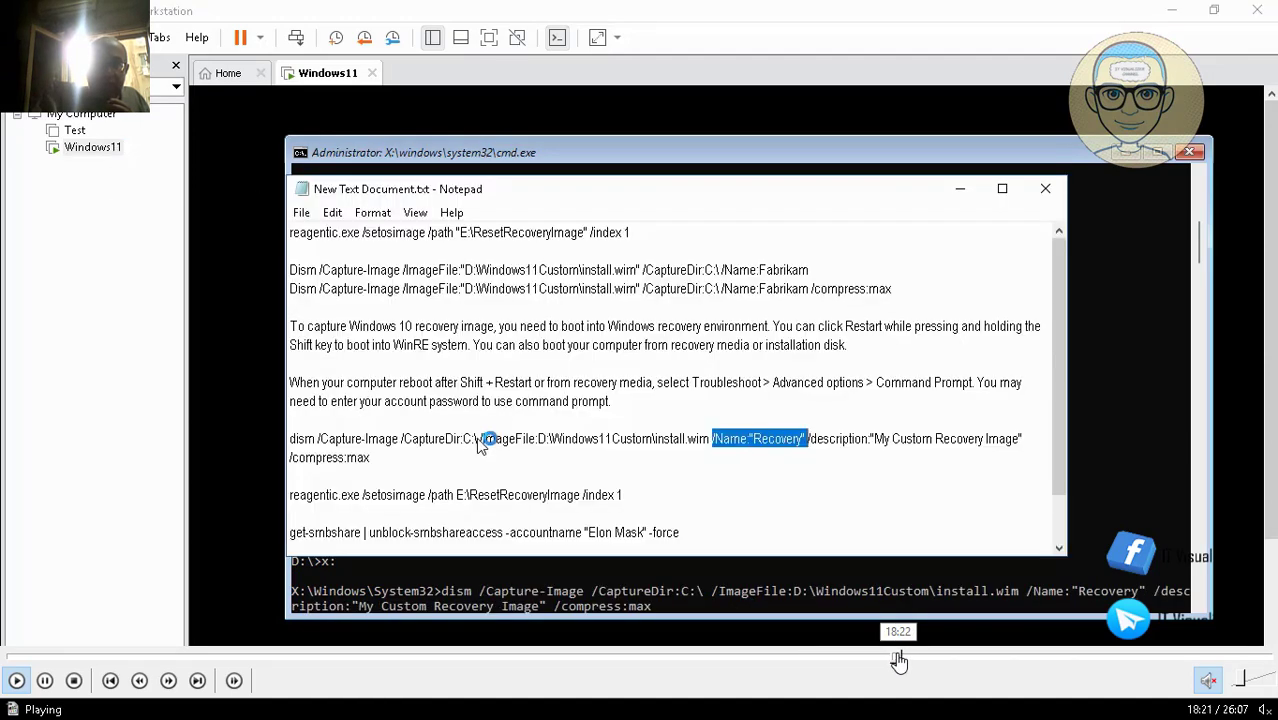
click(907, 660)
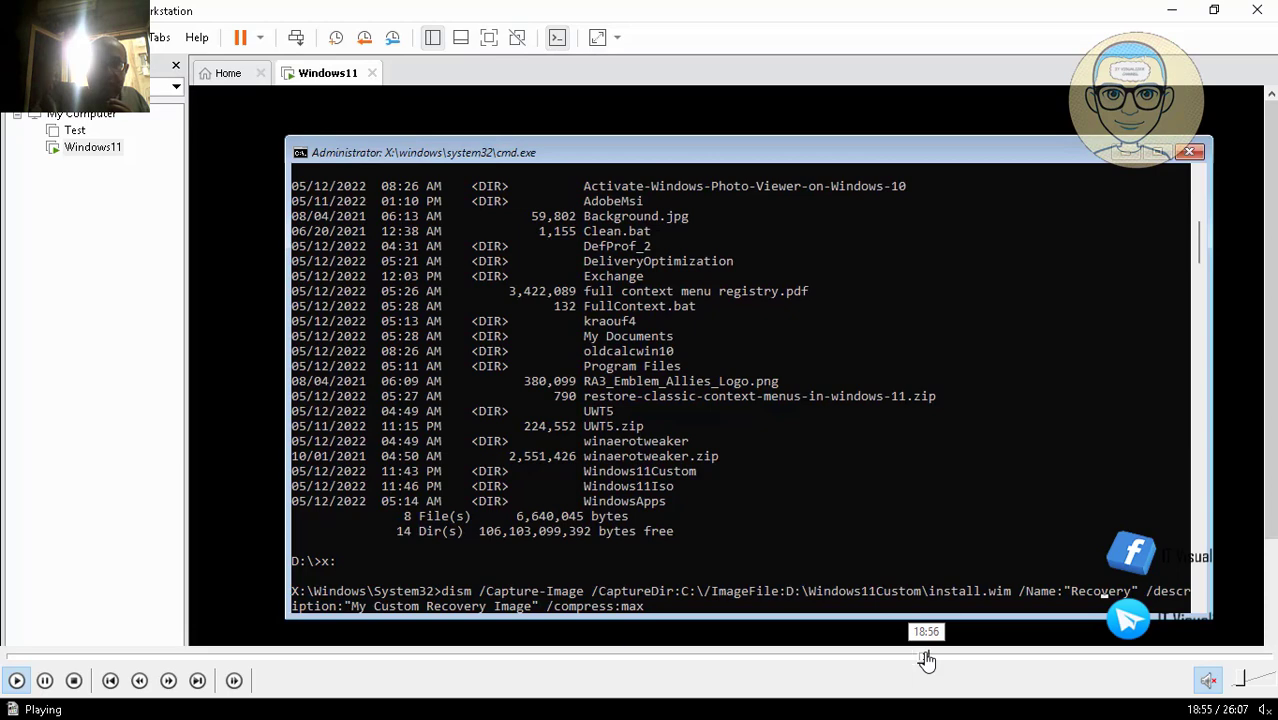
click(945, 660)
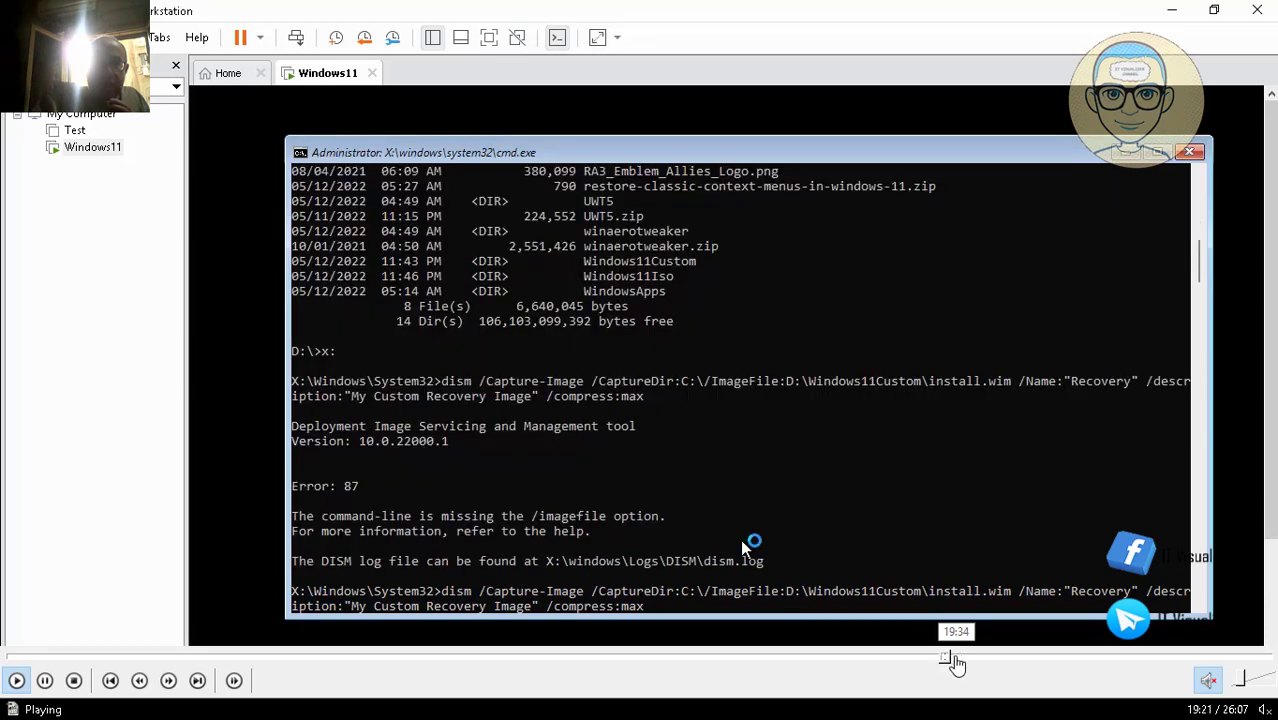
click(965, 660)
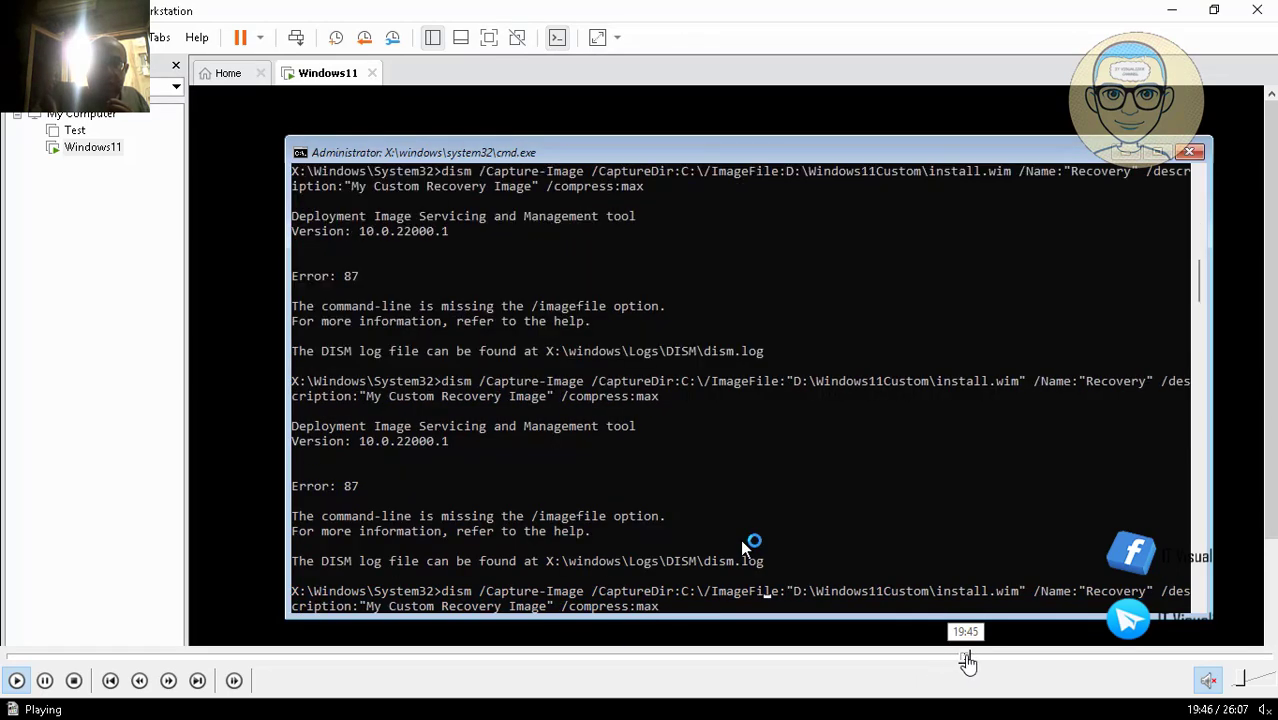
click(980, 659)
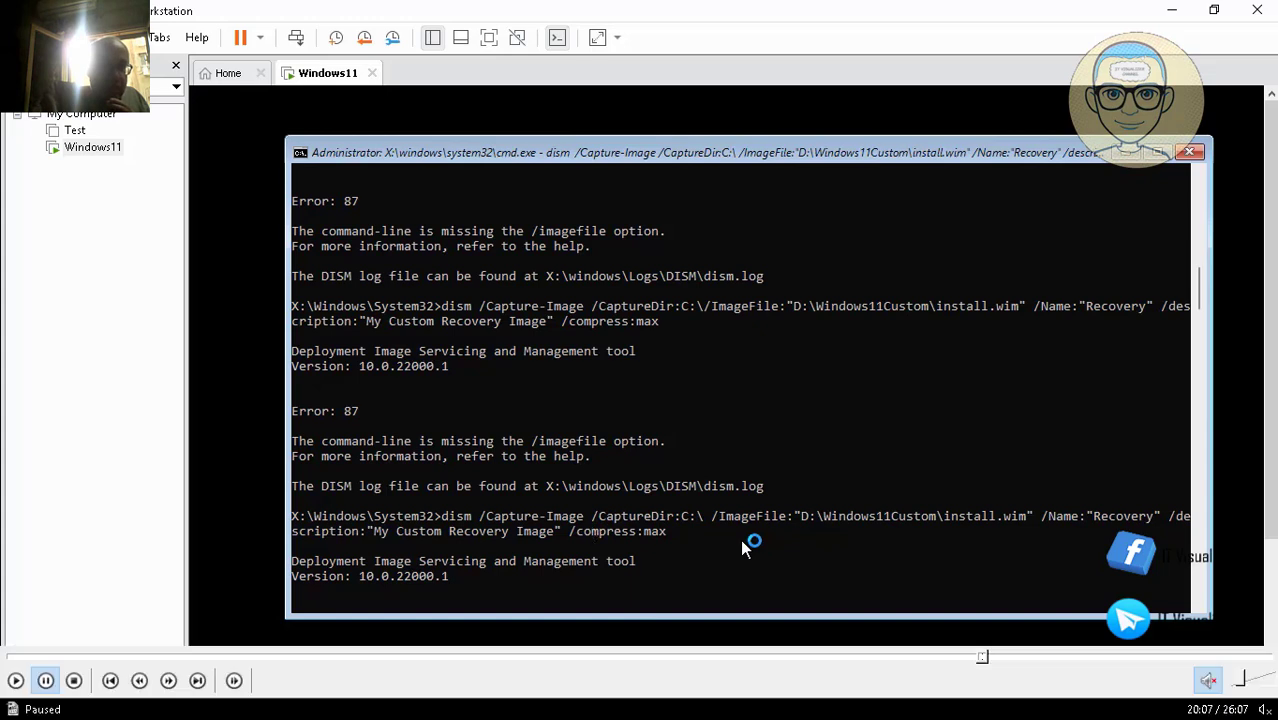
click(8, 682)
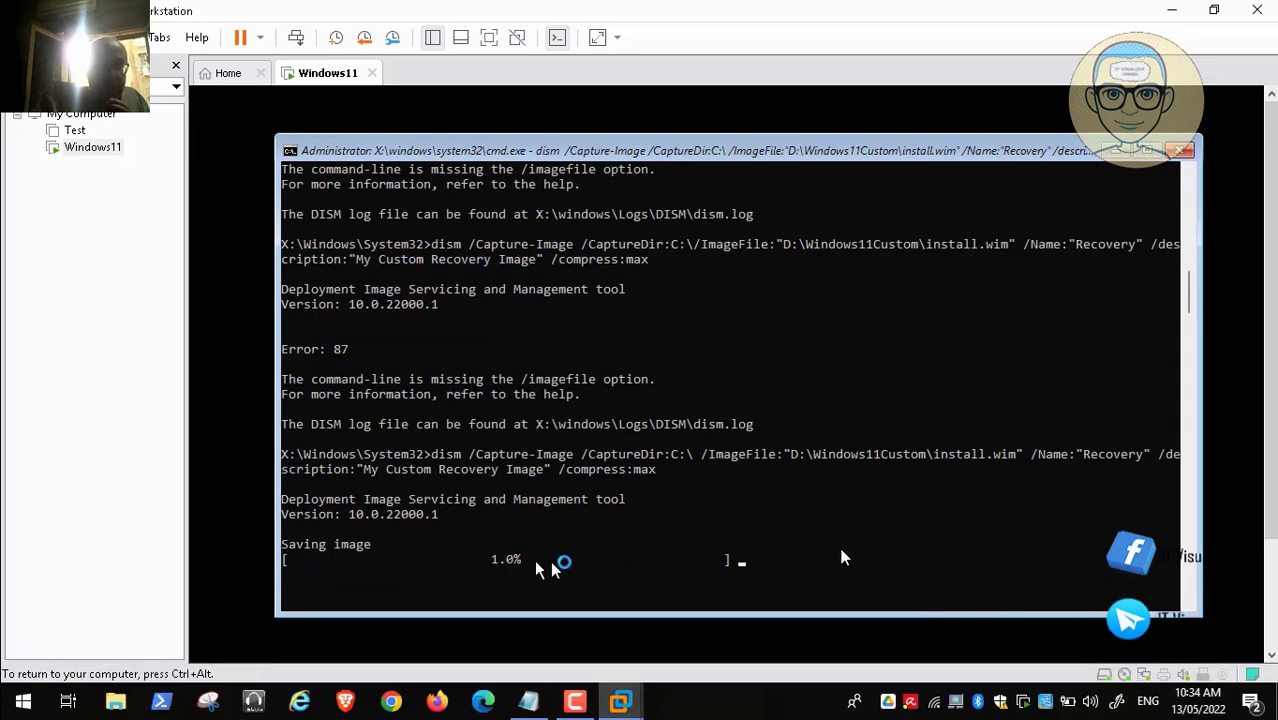
click(575, 703)
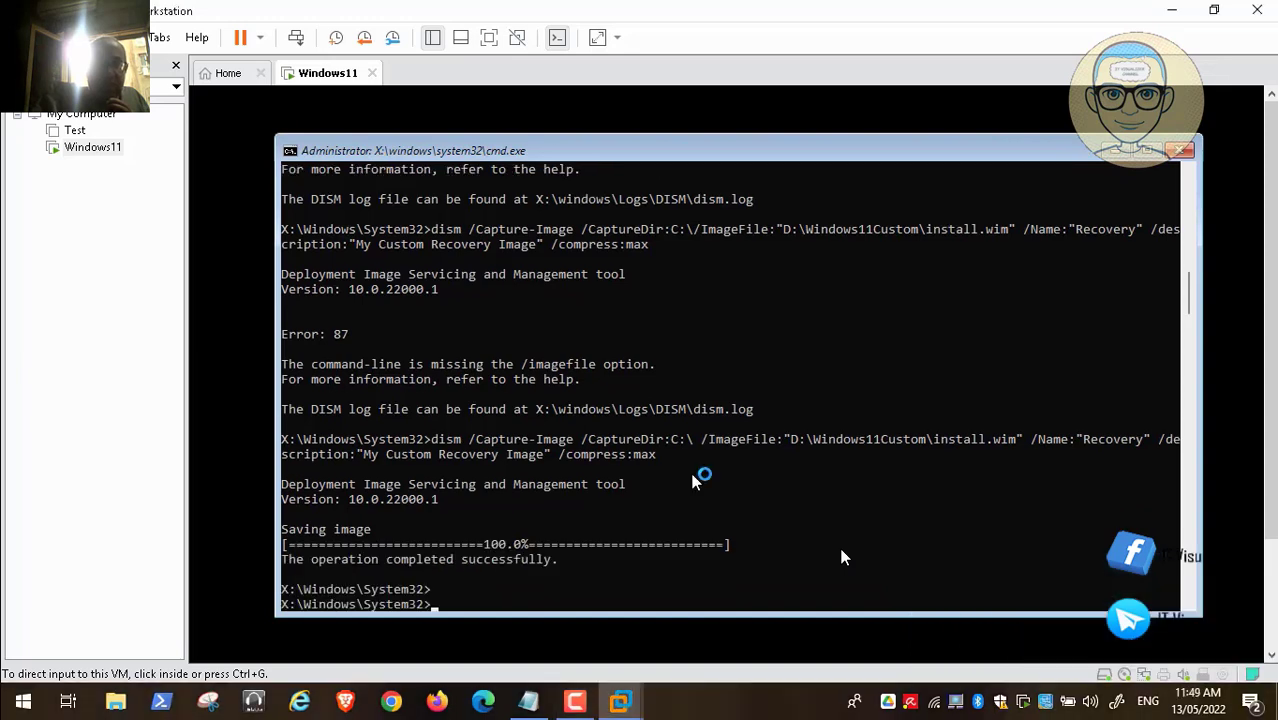
Exit the recovery Command Prompt and continue to Windows 11 from the recovery options.
click(842, 557)
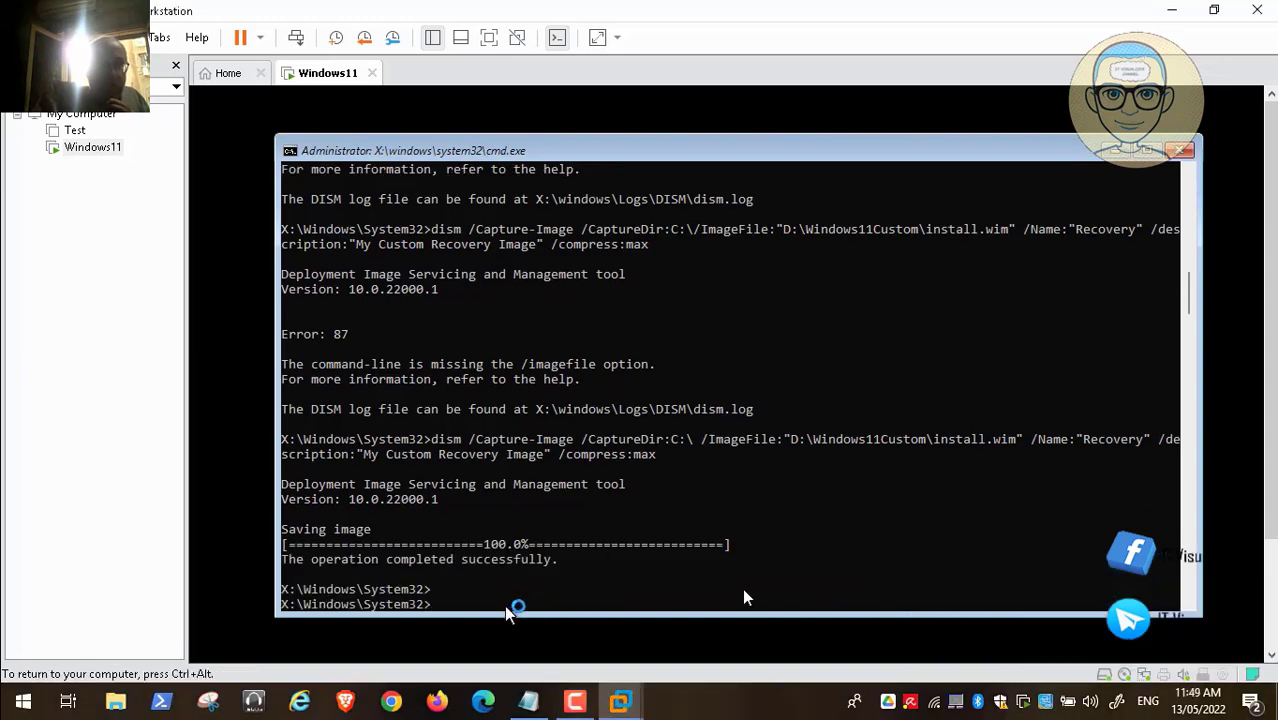
text(exi)
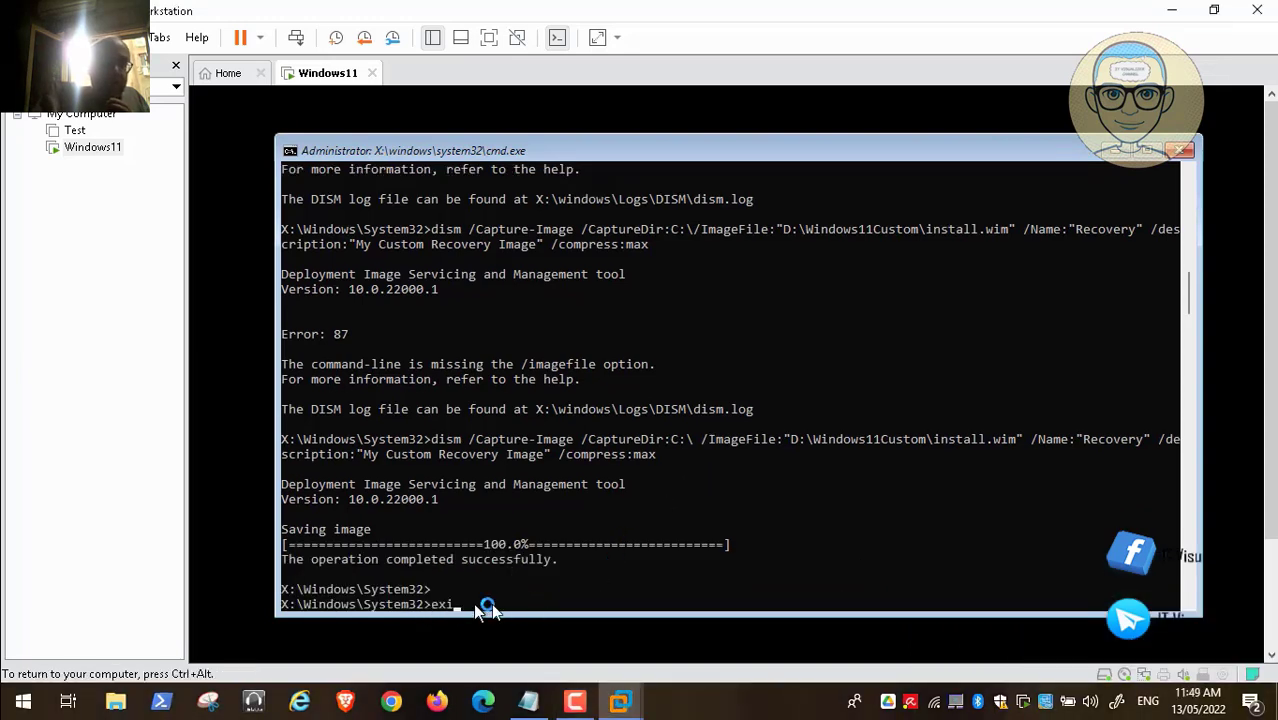
text(t)
key(Return)
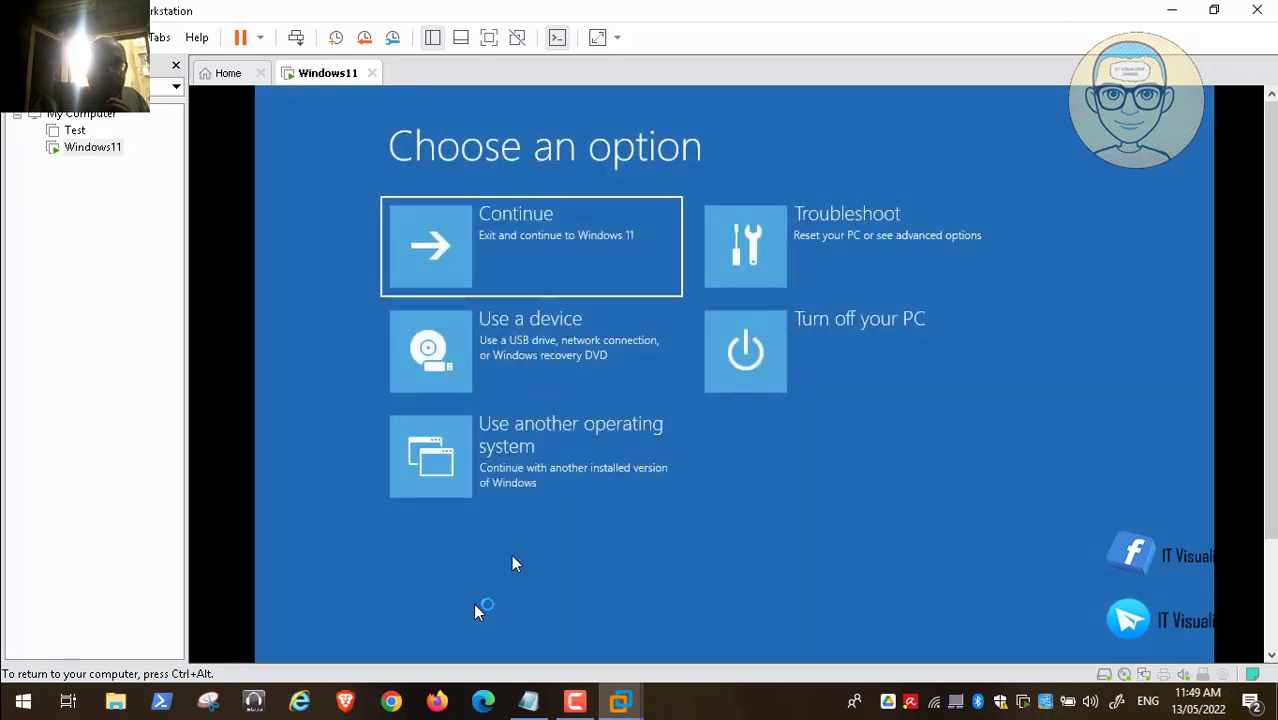
click(521, 258)
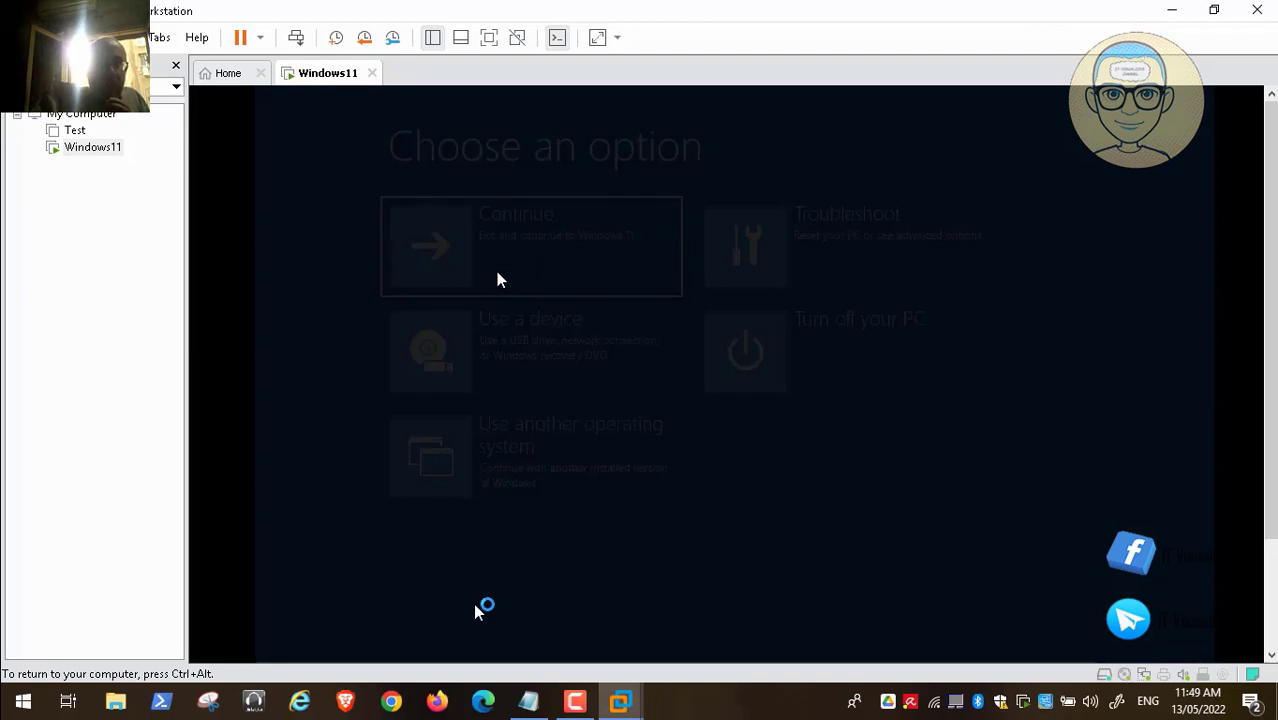
click(575, 701)
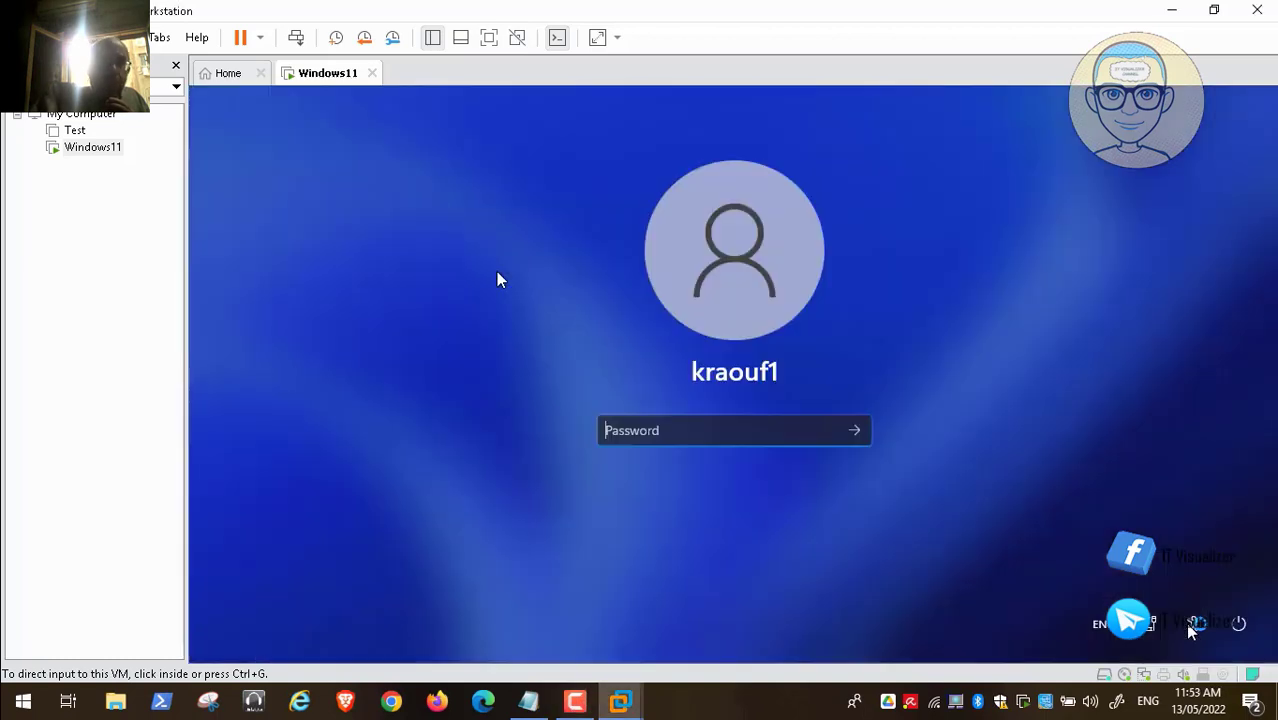
Enter the account password on the Windows 11 lock screen and sign in to the virtual machine.
click(688, 431)
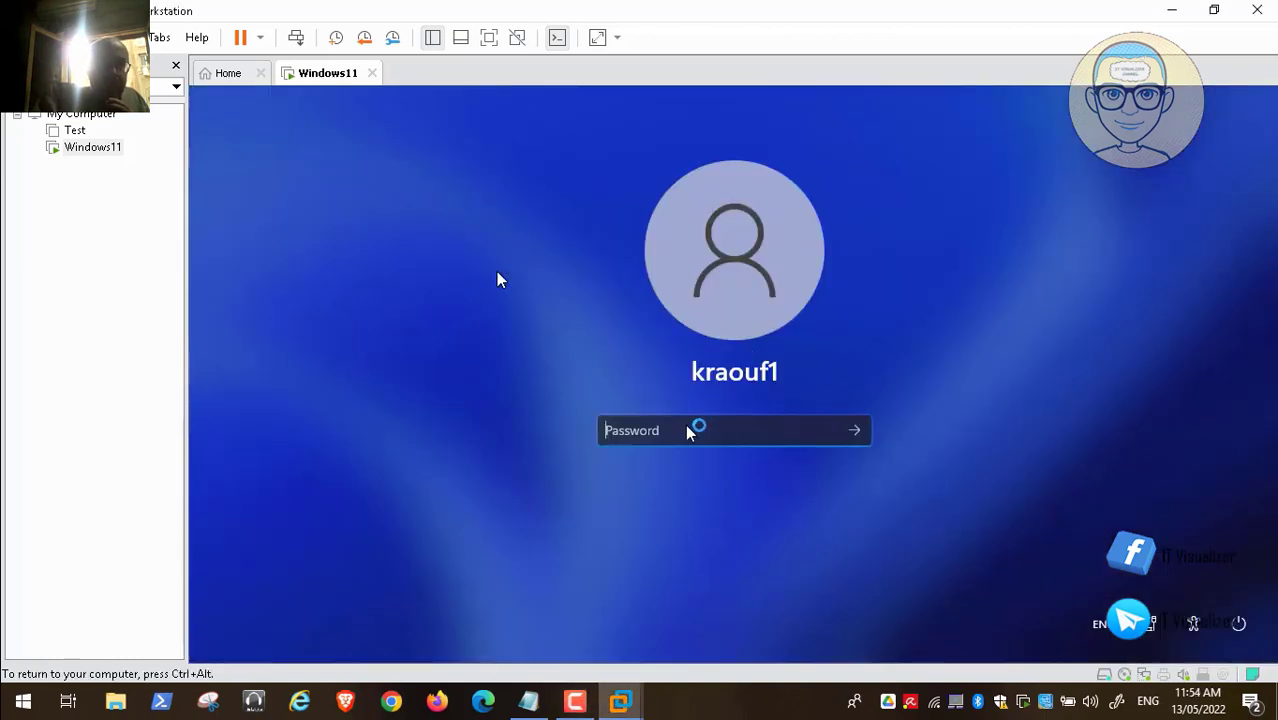
text(••••••••)
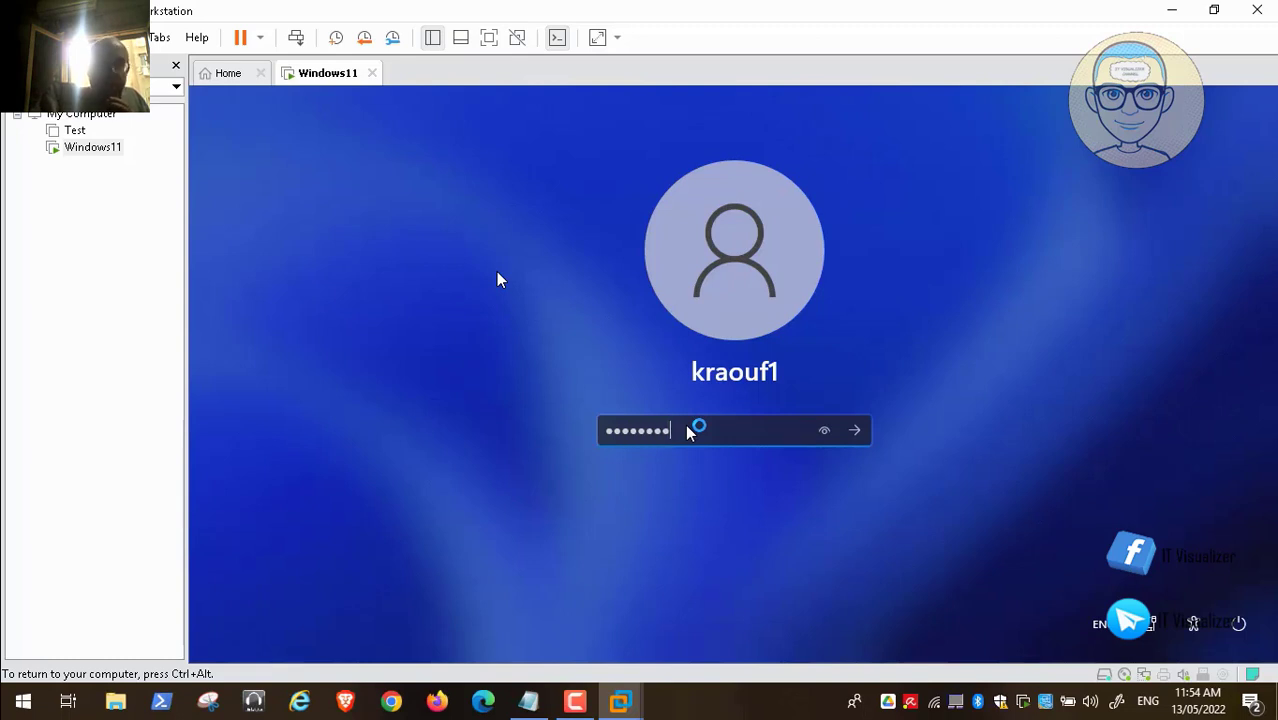
key(Return)
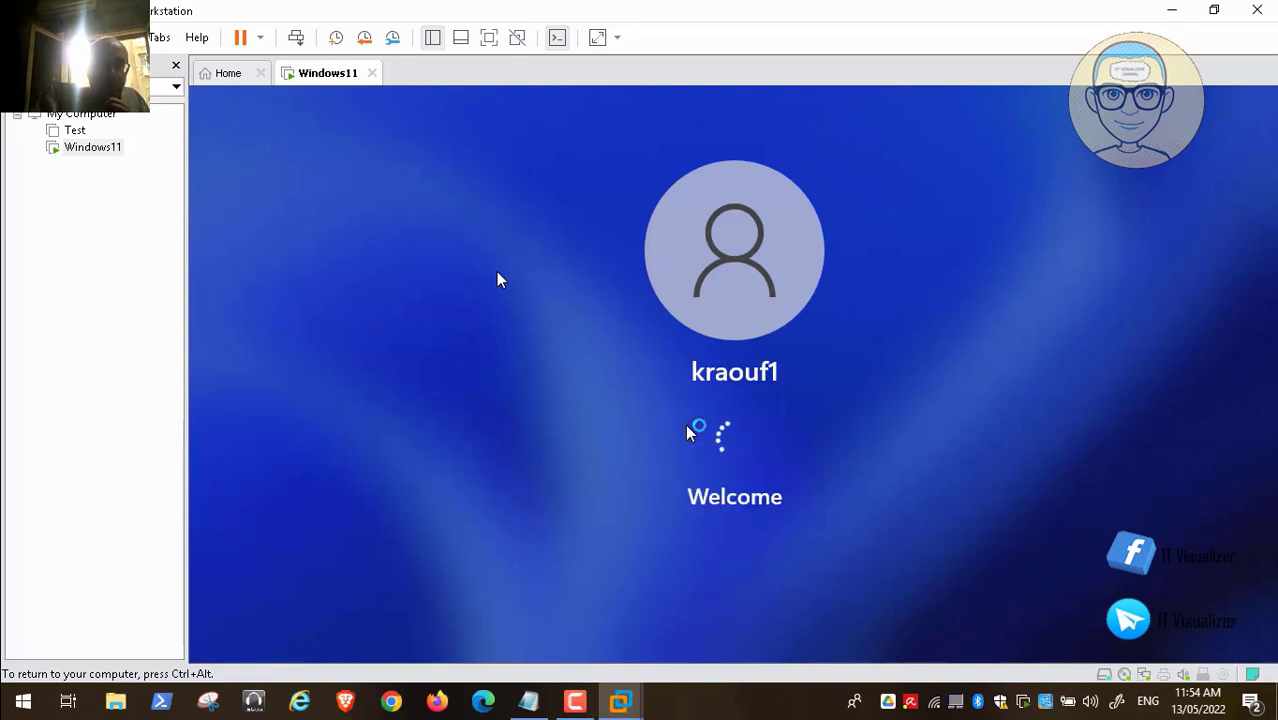
key(ctrl+alt)
click(575, 704)
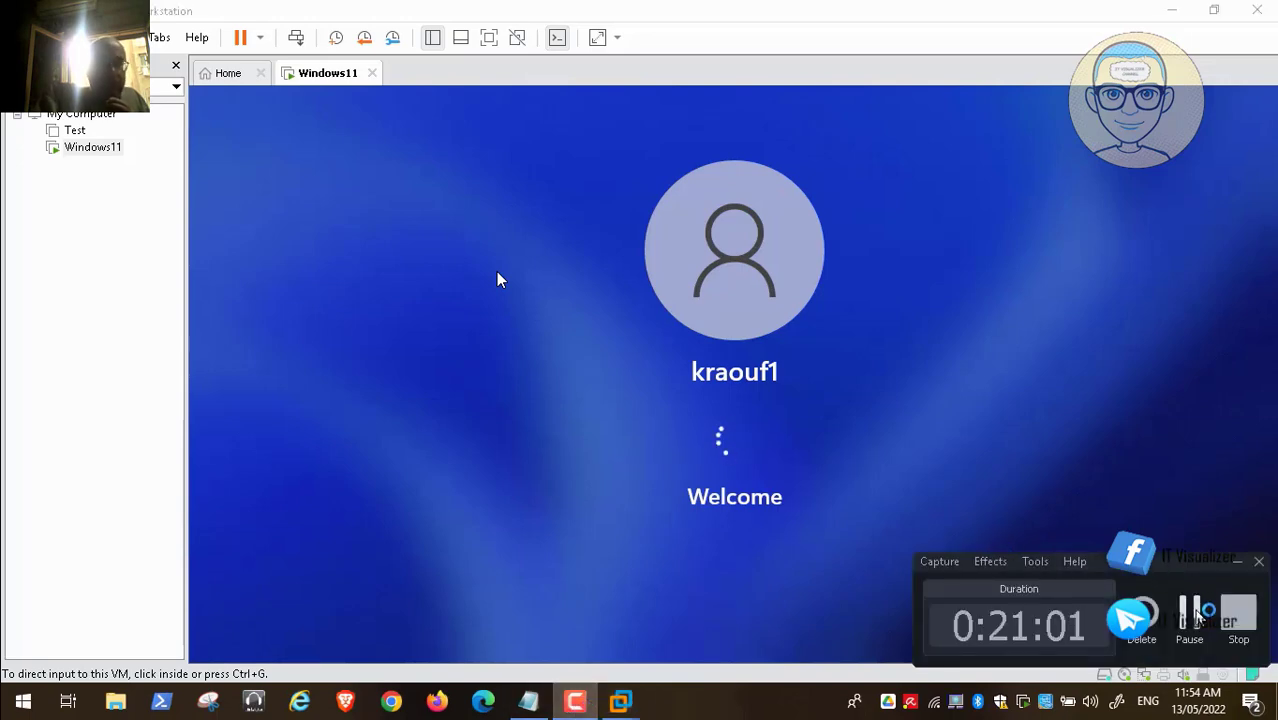
click(1198, 615)
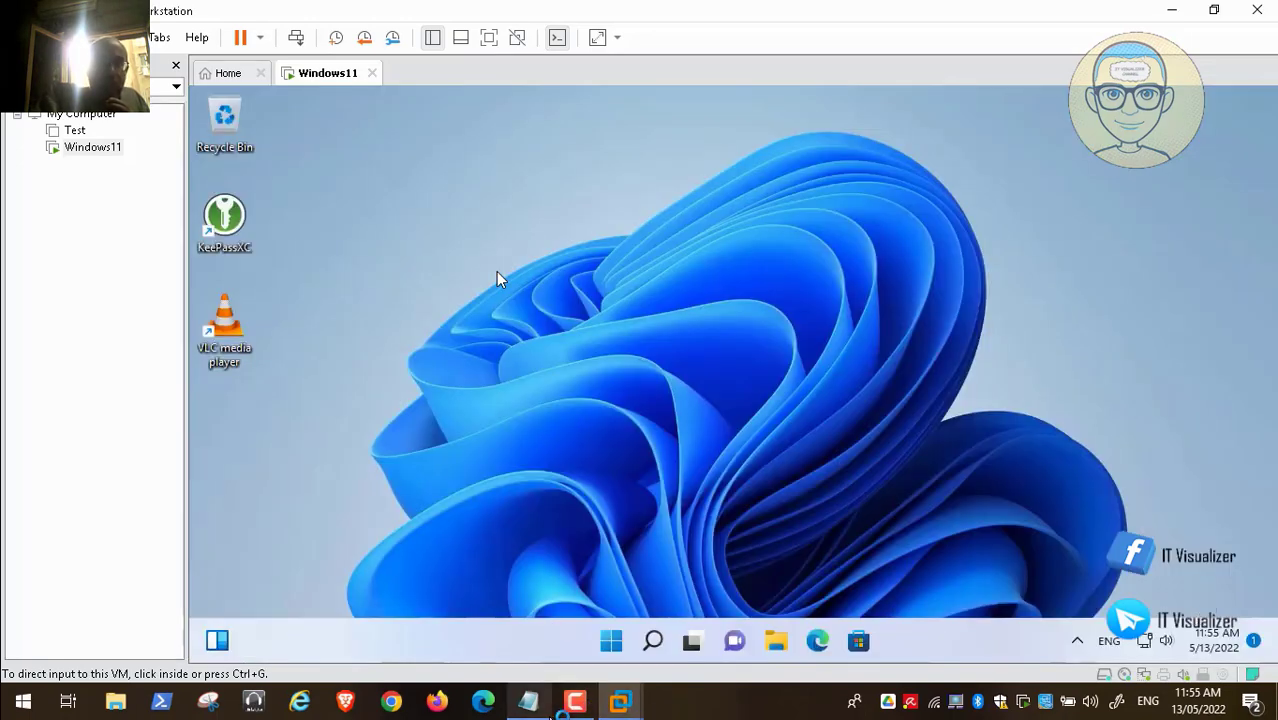
Bring up the Notepad document of DISM commands on the host and close it, saving its changes.
click(531, 702)
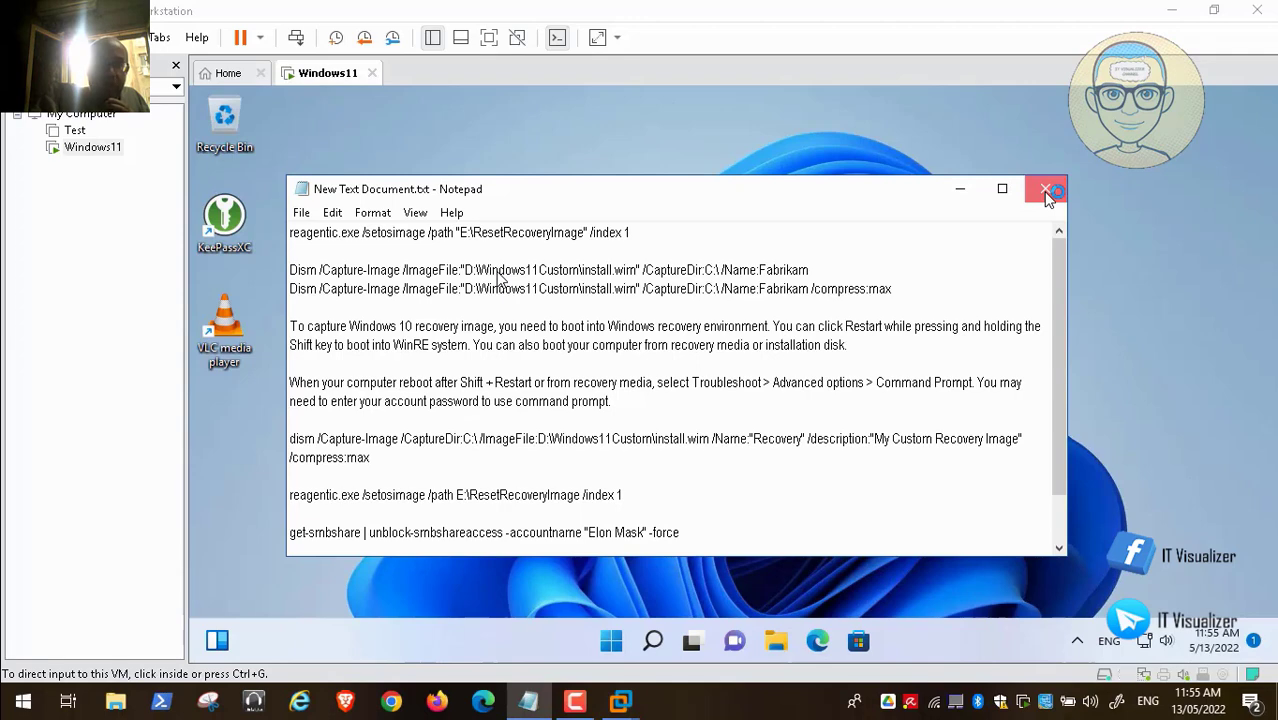
click(1046, 191)
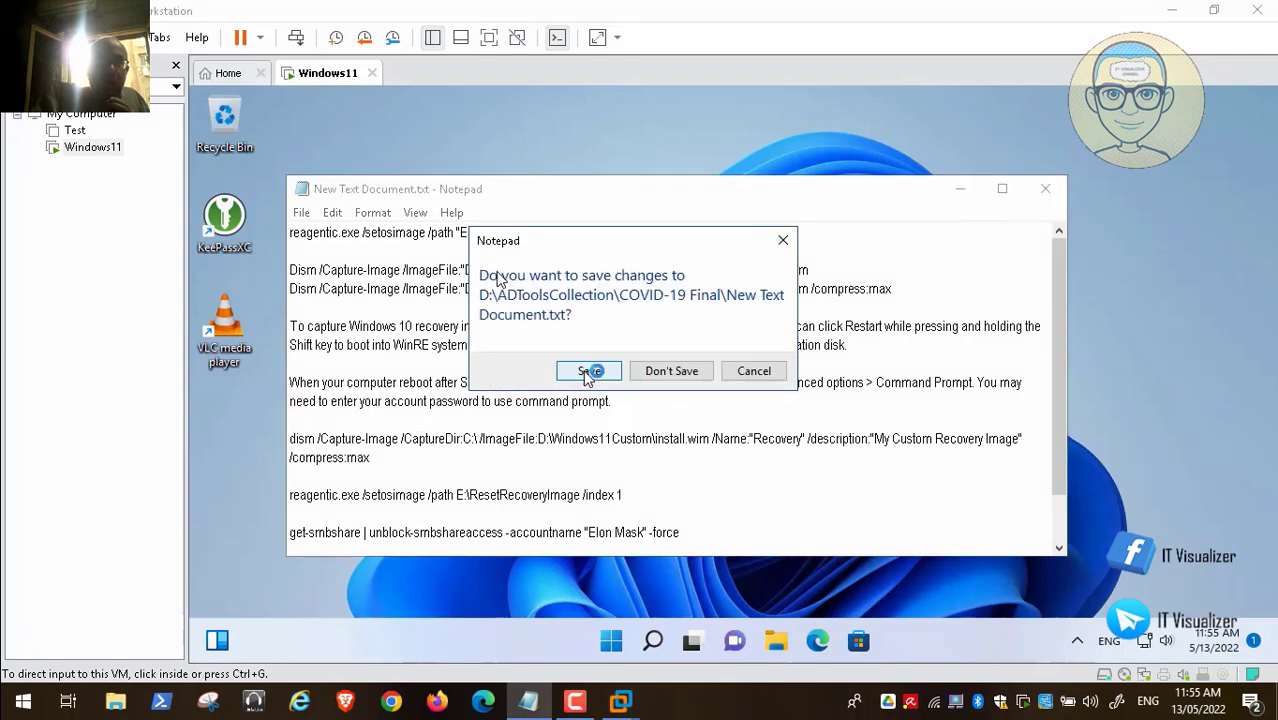
click(589, 371)
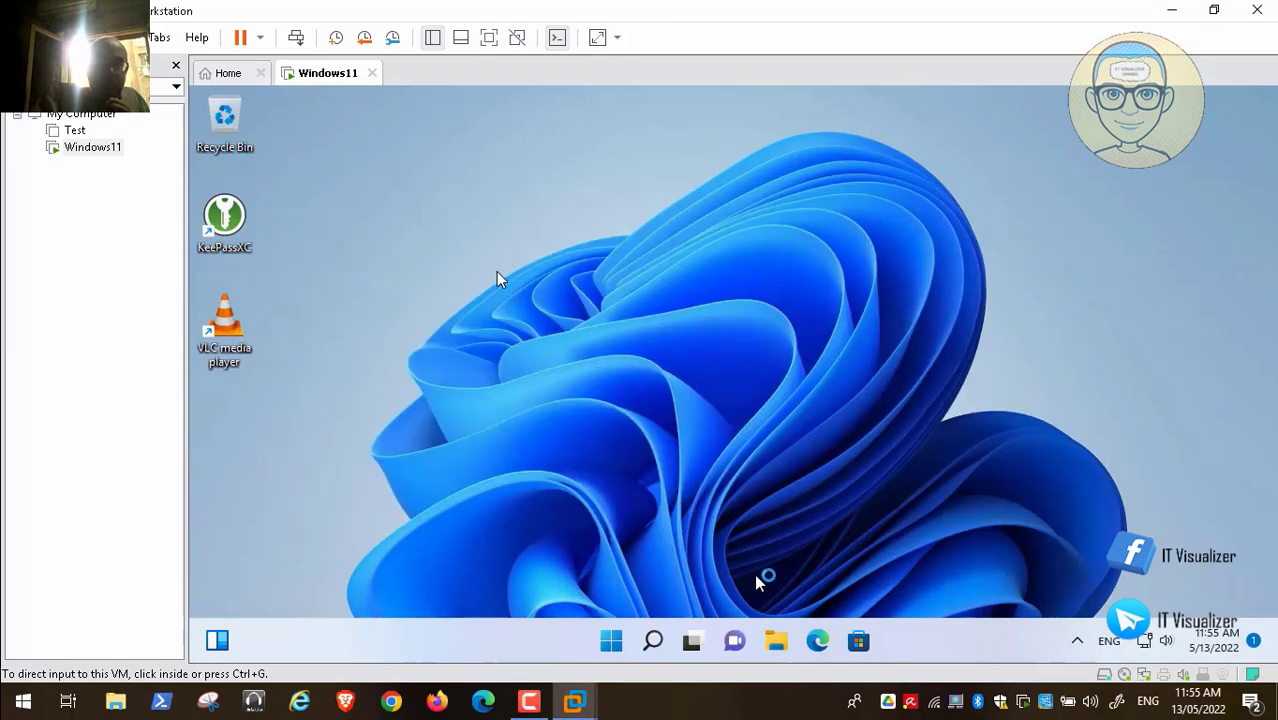
Open the Windows11Custom folder on drive D: of the virtual machine and examine the captured image file.
click(778, 643)
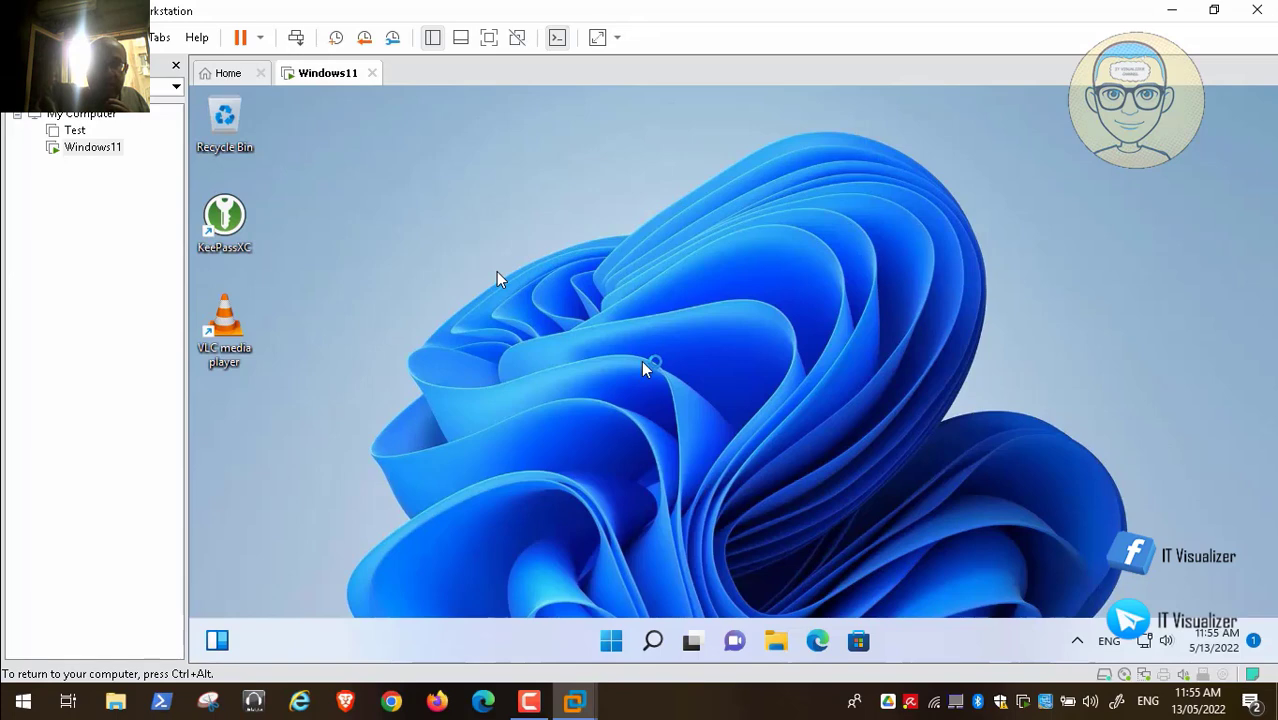
mouse_move(485, 691)
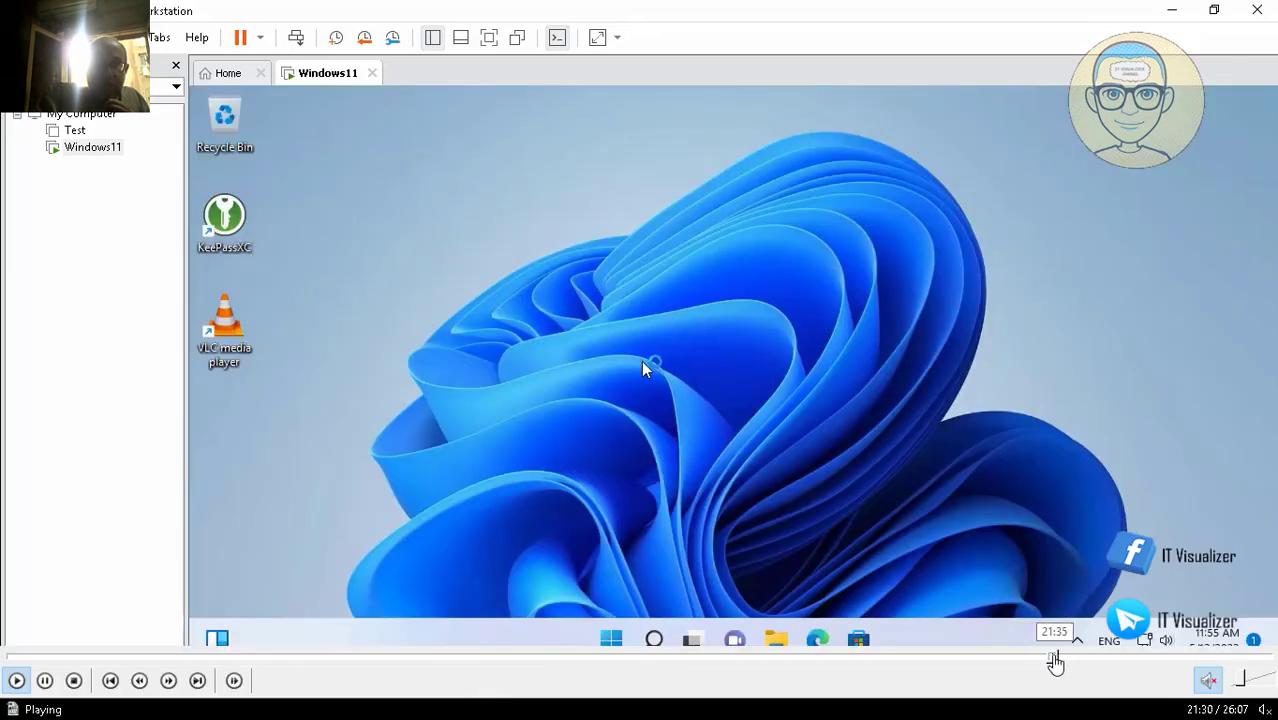
click(1054, 656)
click(1062, 656)
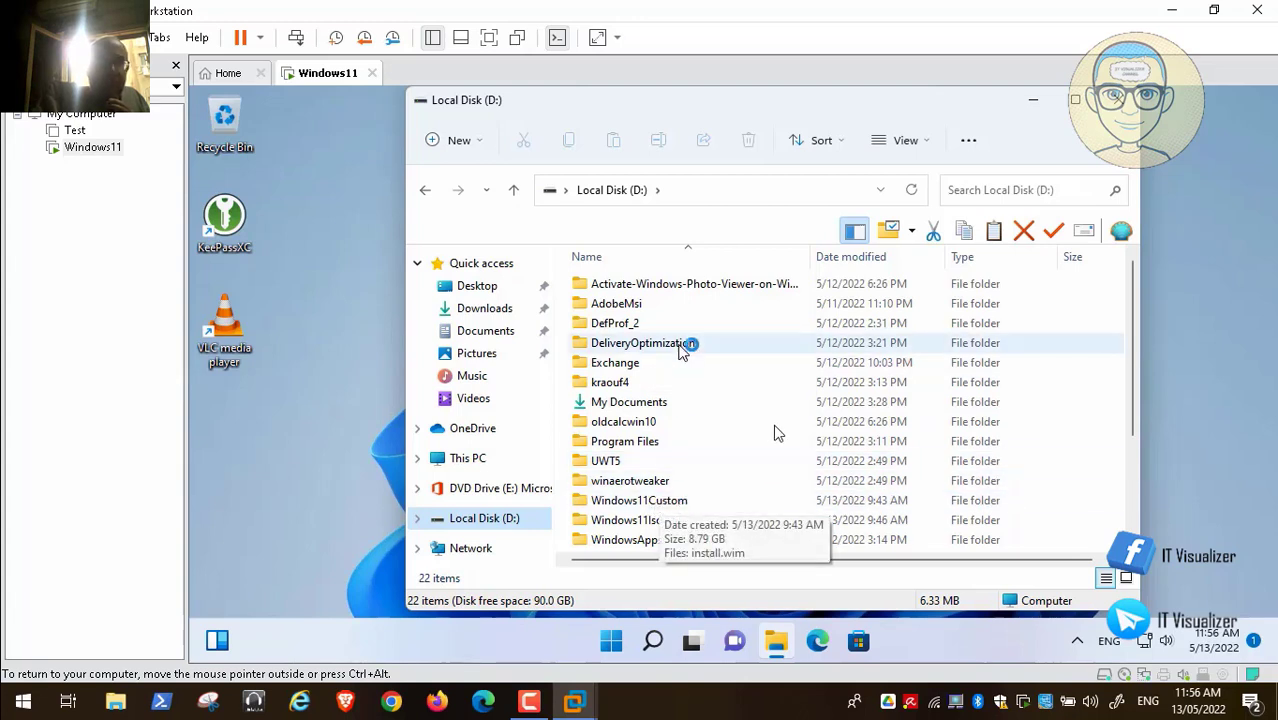
click(666, 503)
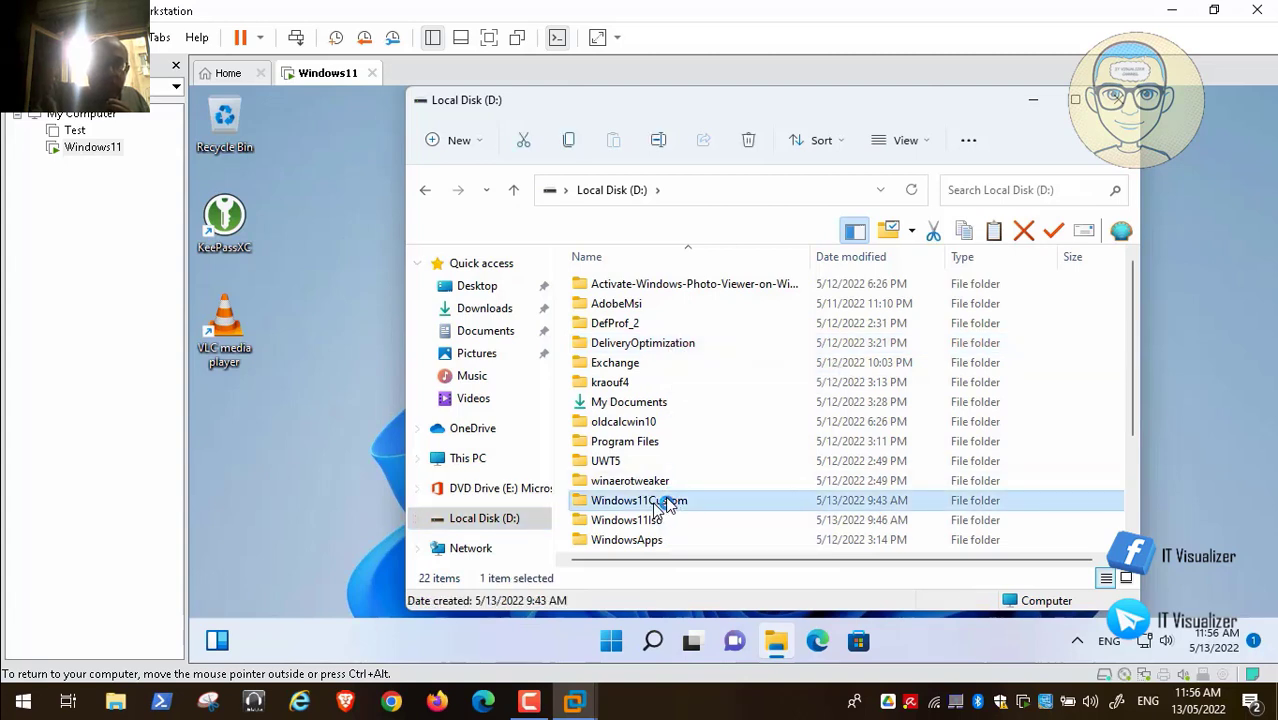
double_click(666, 503)
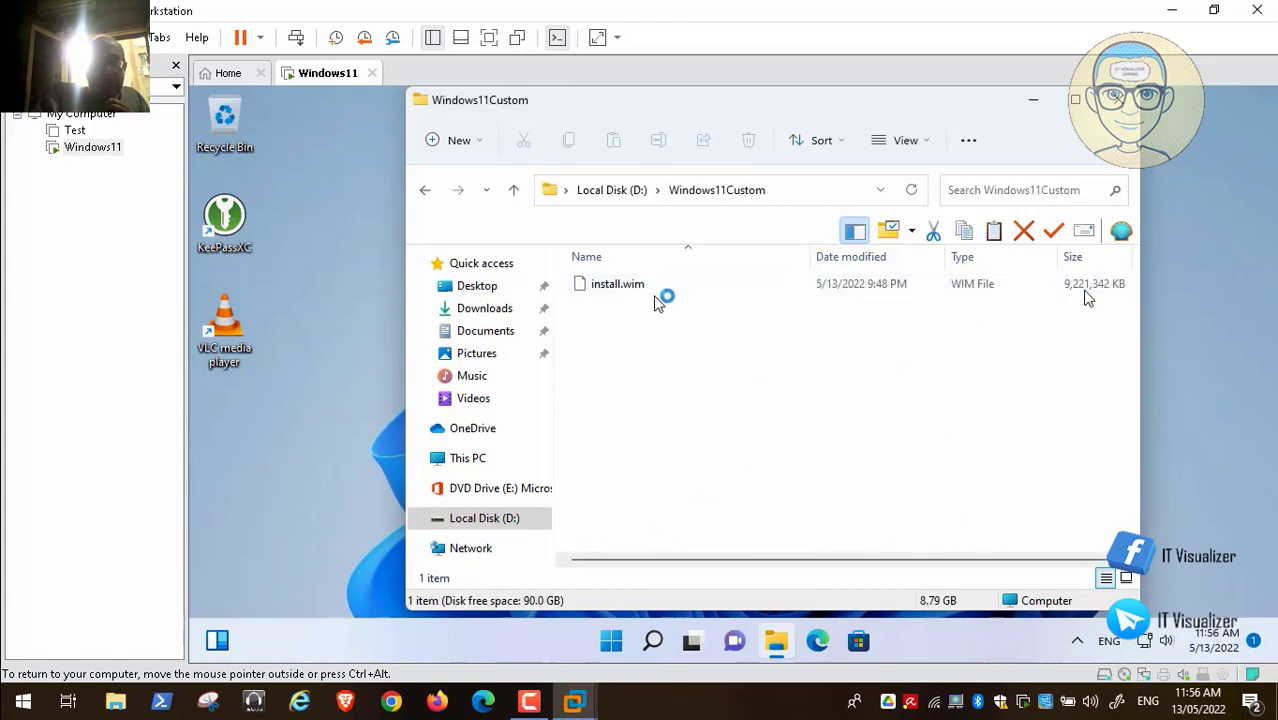
Go to D:\My Documents\Downloads and extract the zipped anyburn archive with 7-Zip into its own anyburn folder.
click(612, 190)
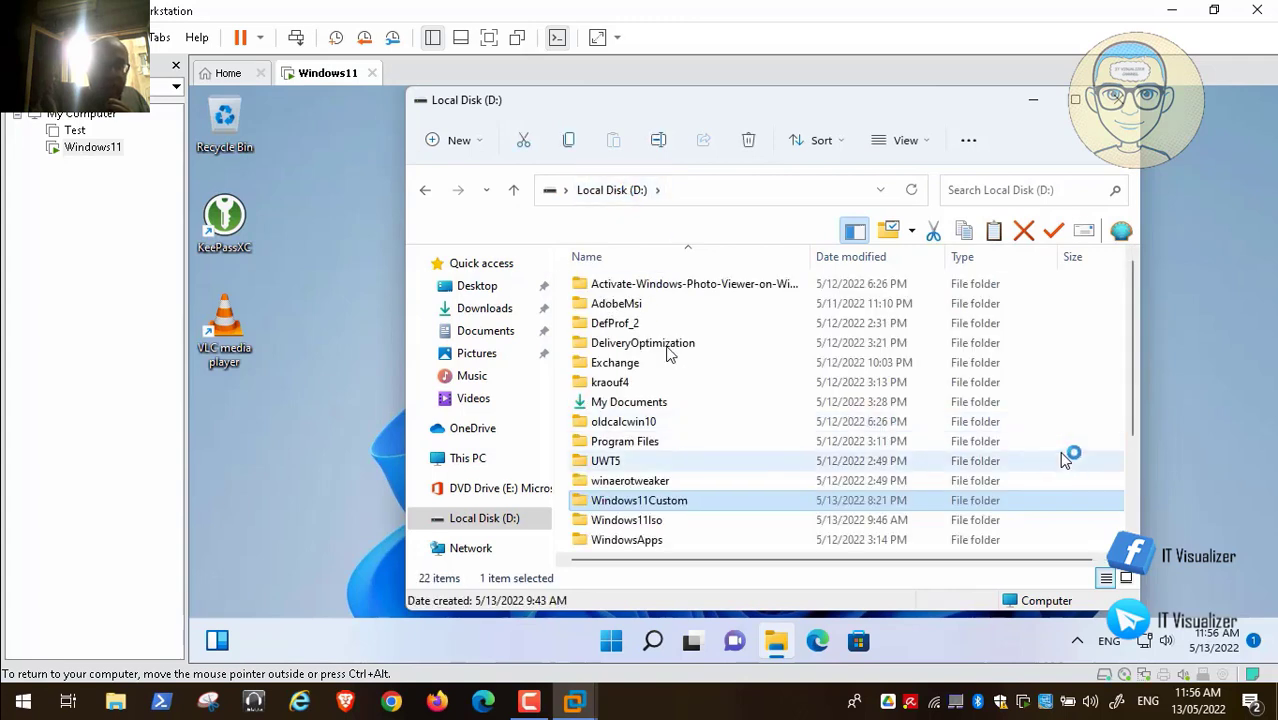
double_click(619, 404)
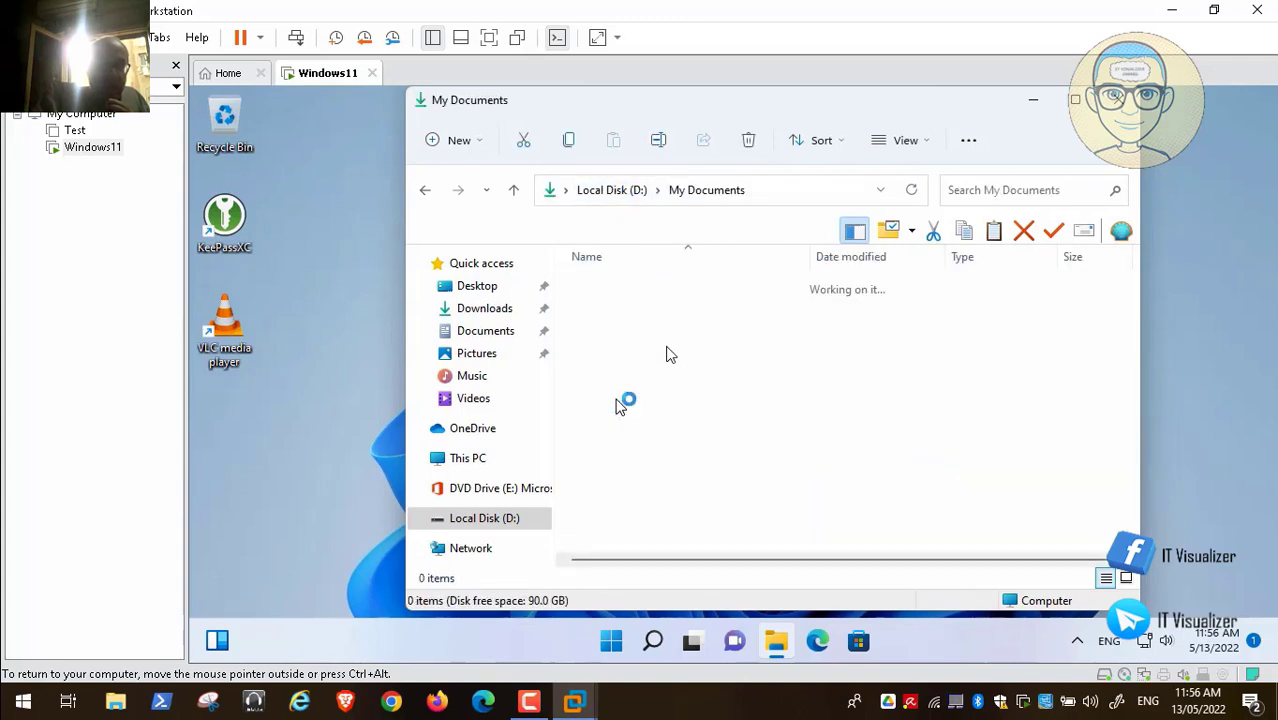
double_click(626, 303)
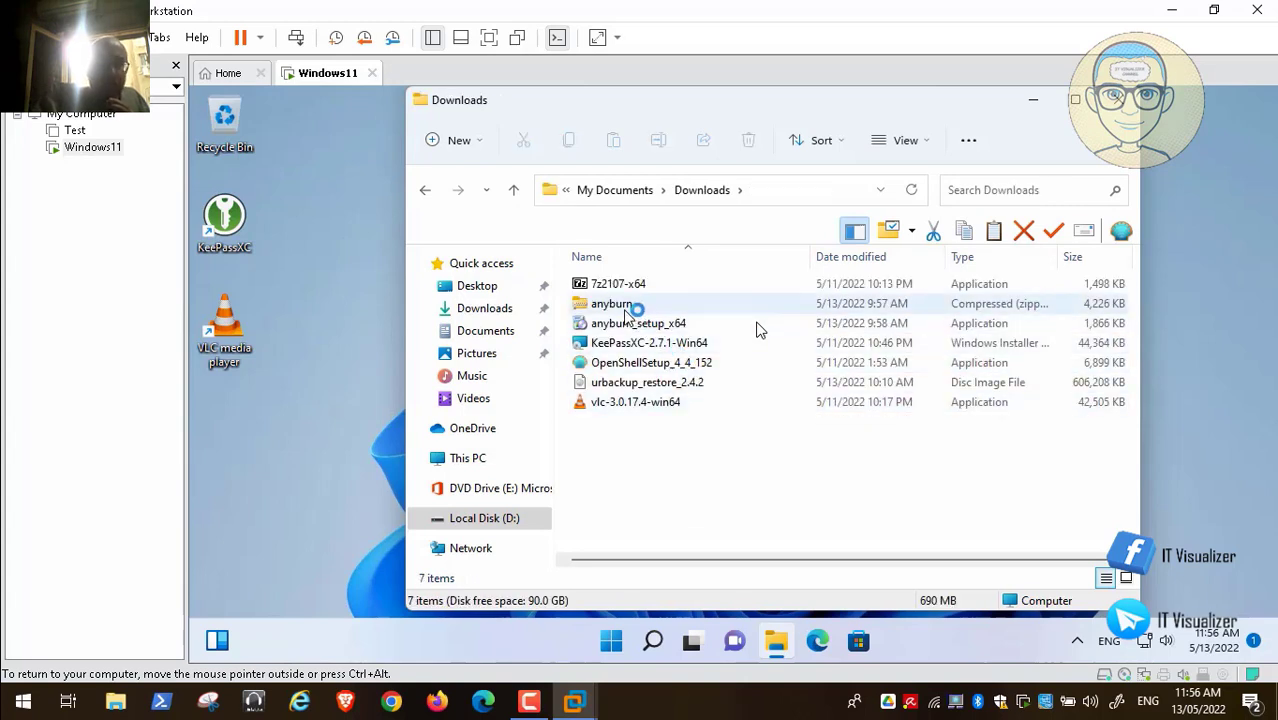
click(610, 305)
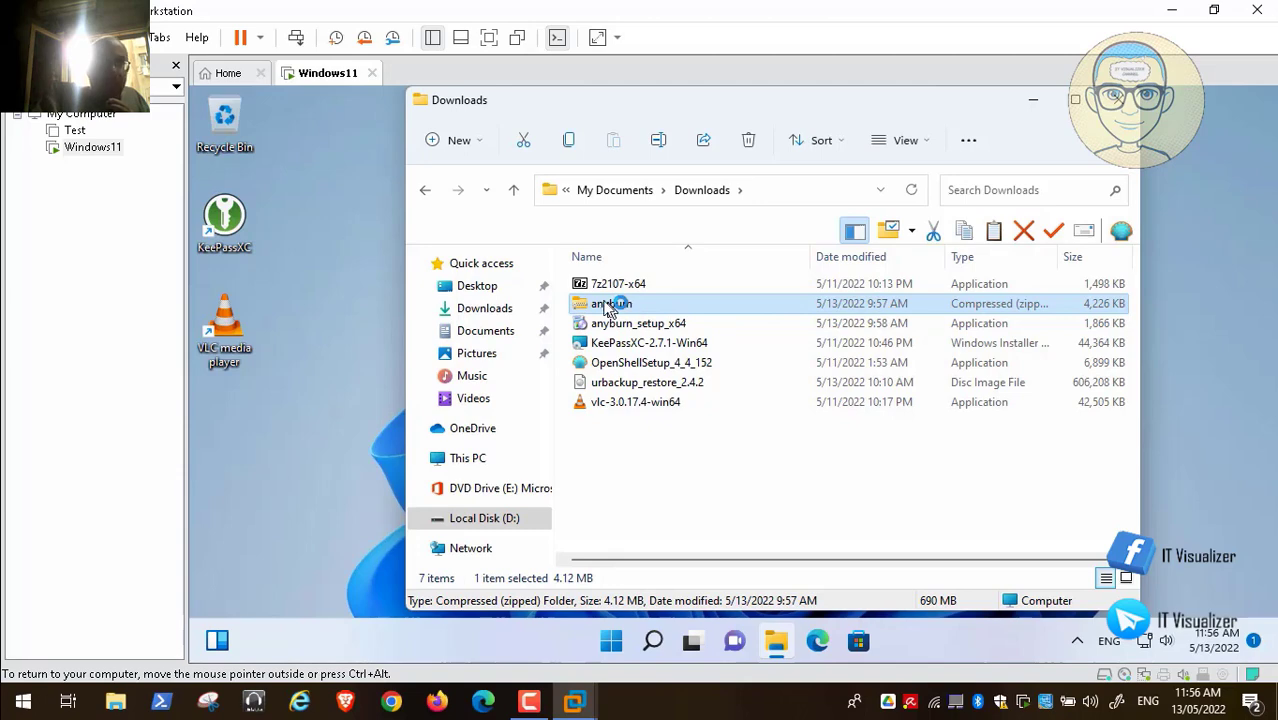
right_click(612, 306)
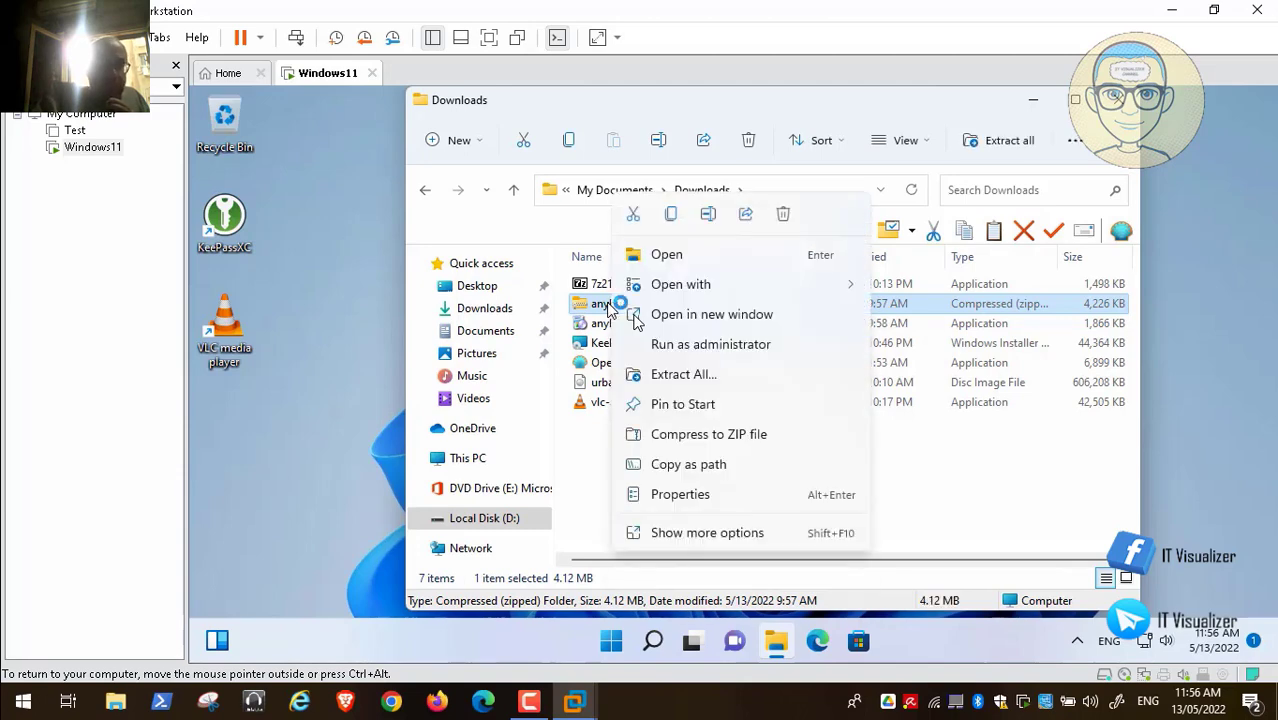
click(752, 533)
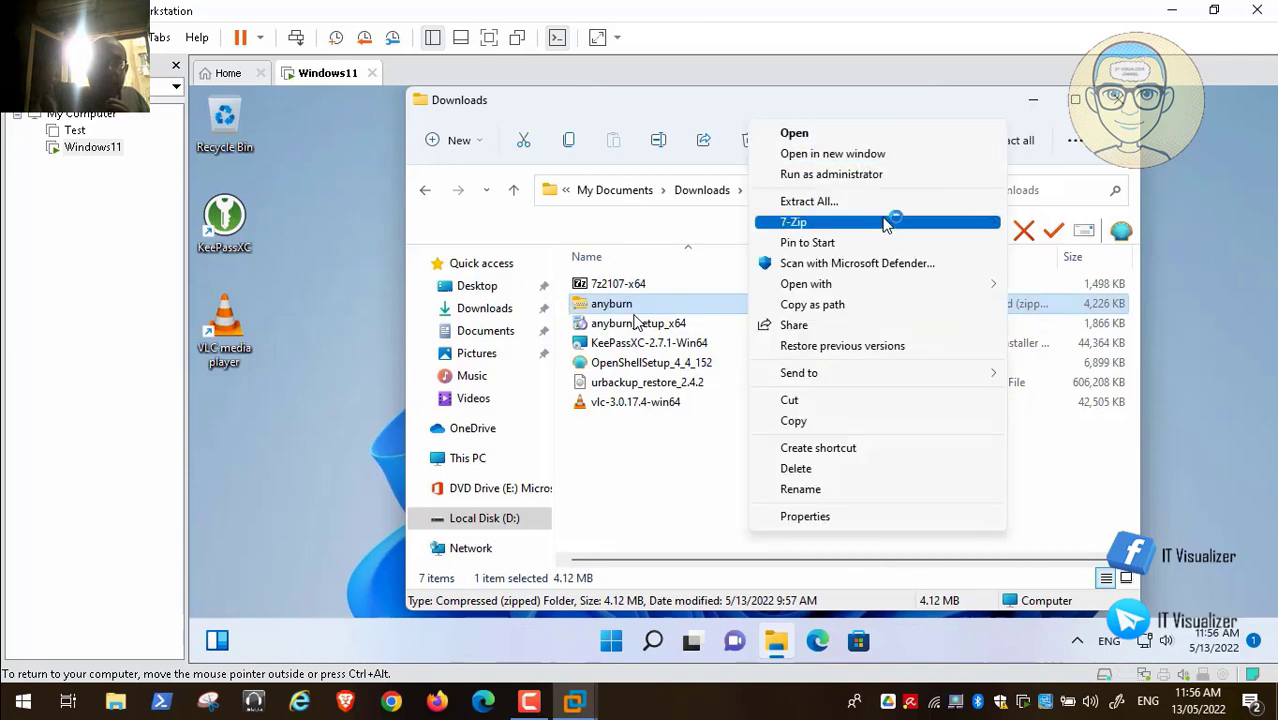
mouse_move(893, 218)
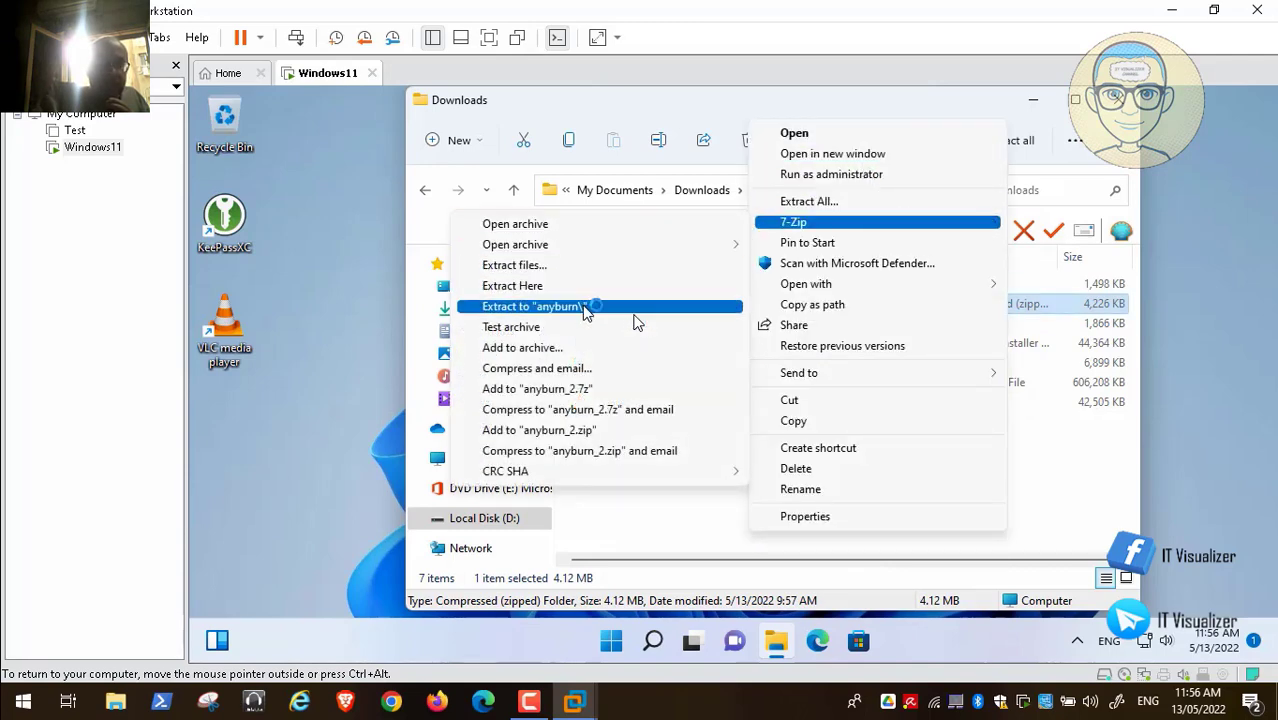
click(586, 306)
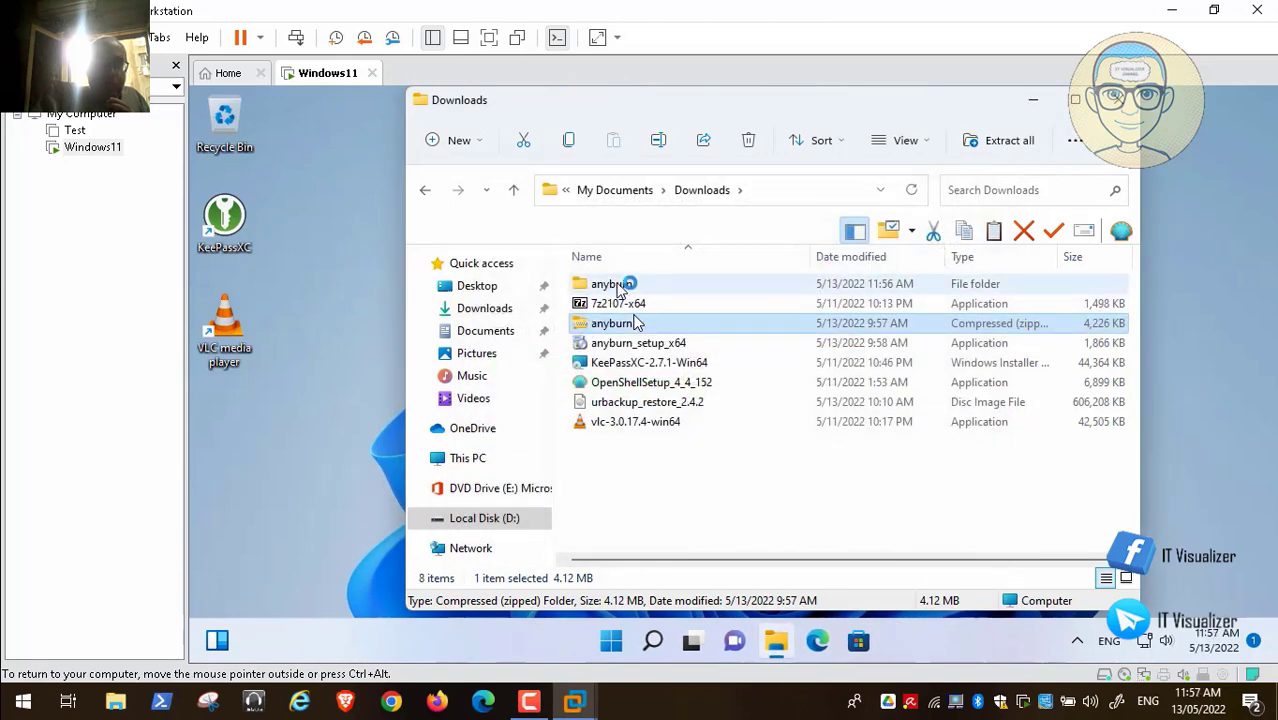
Launch the AnyBurn application from the AnyBurn(64-bit) folder inside the extracted anyburn folder.
double_click(620, 286)
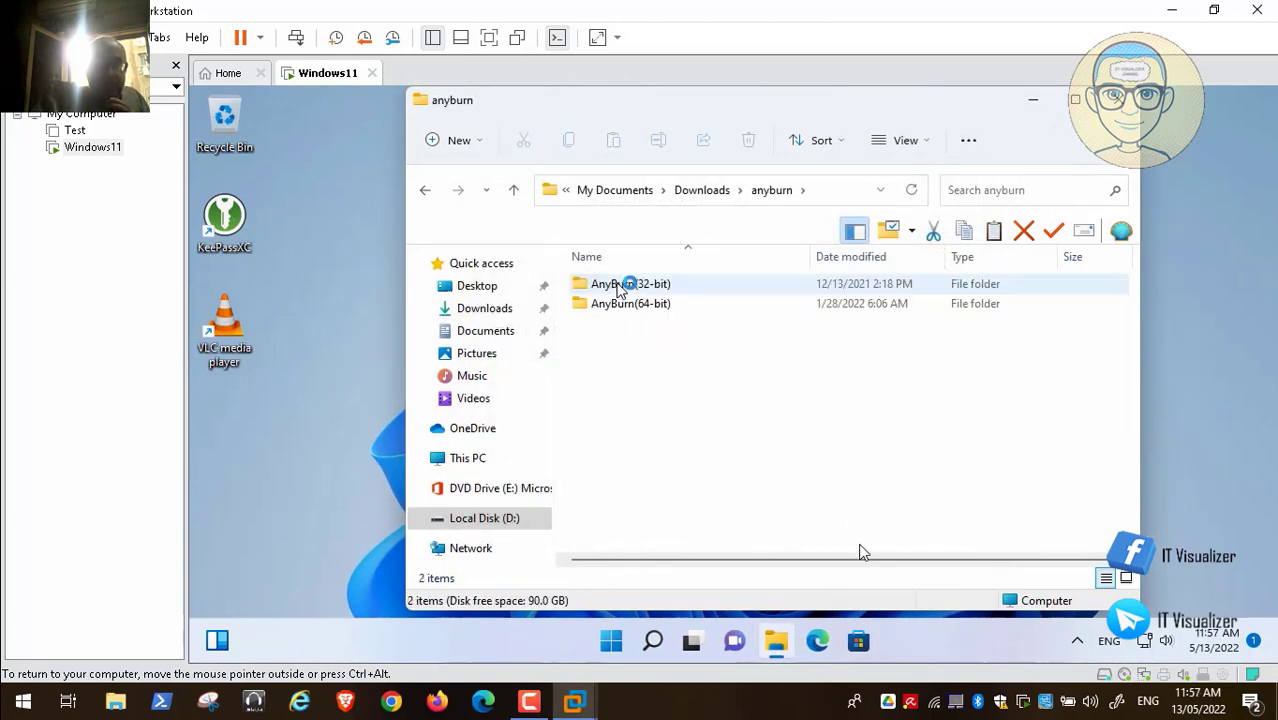
double_click(630, 305)
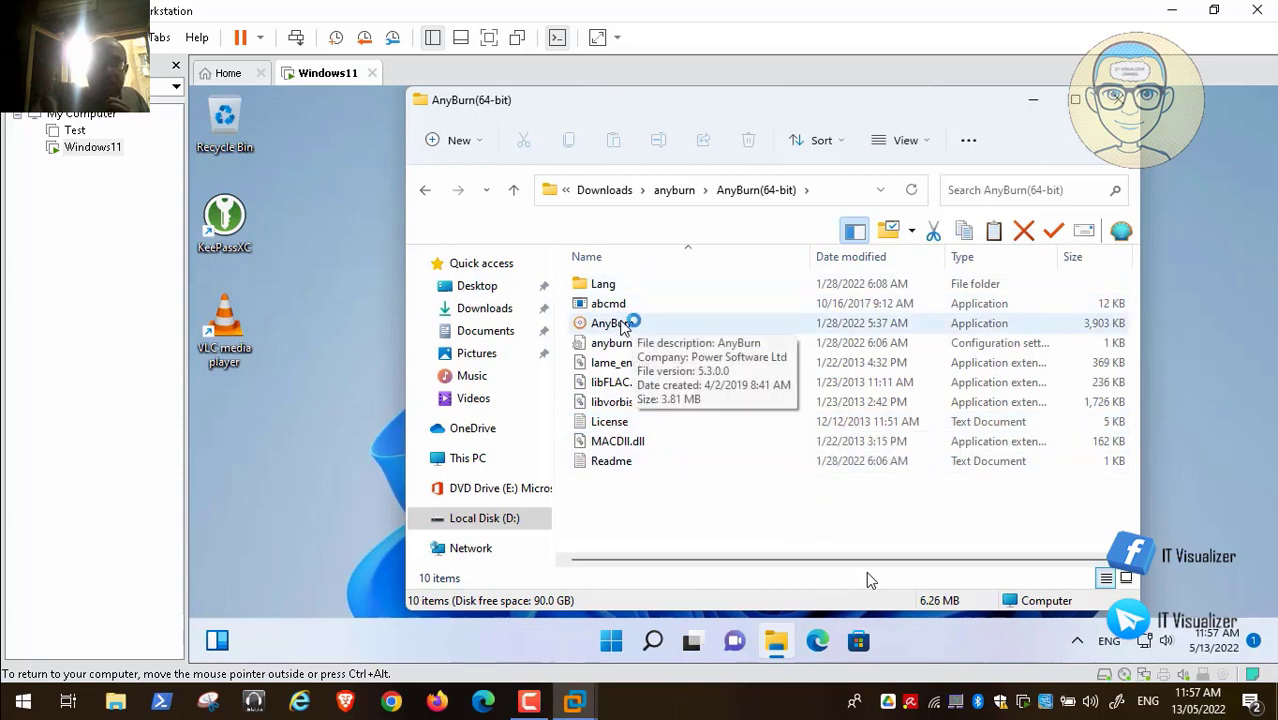
click(633, 322)
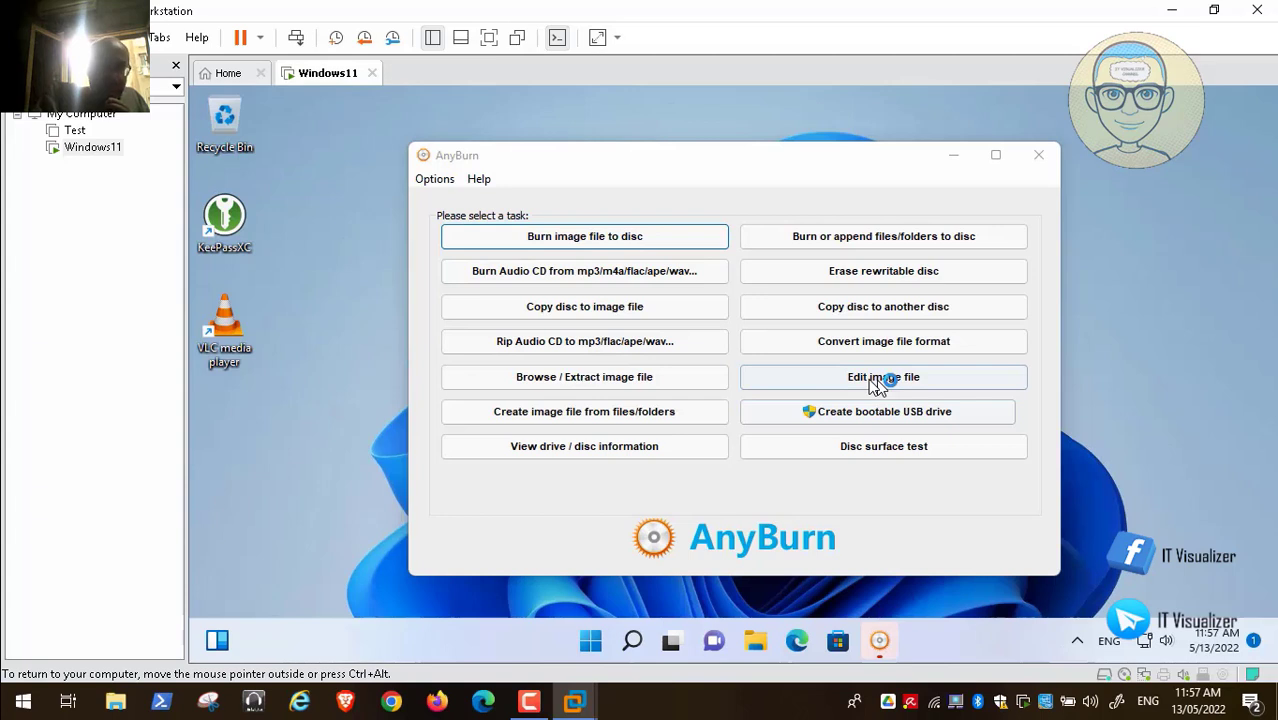
Load W1121H2.10in1.ENU.APR2022.ISO from D:\Windows11Iso for editing with AnyBurn's Edit image file task and proceed to its contents.
click(15, 684)
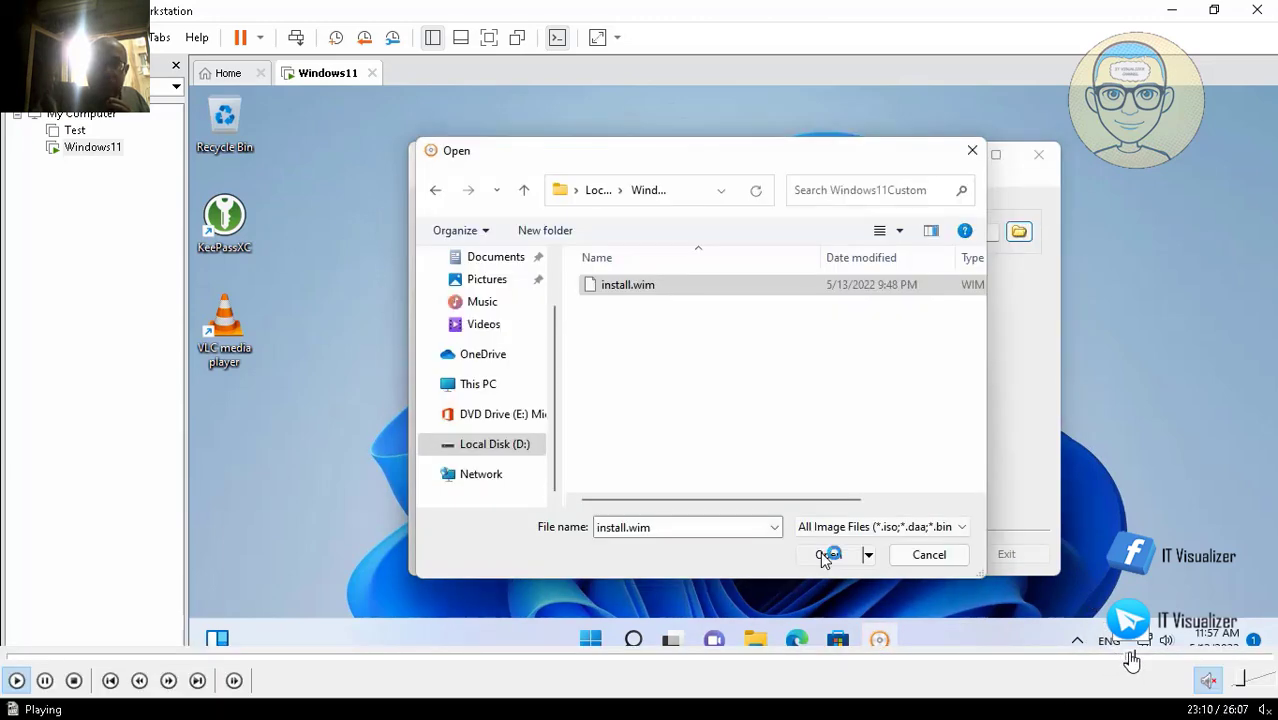
click(1153, 655)
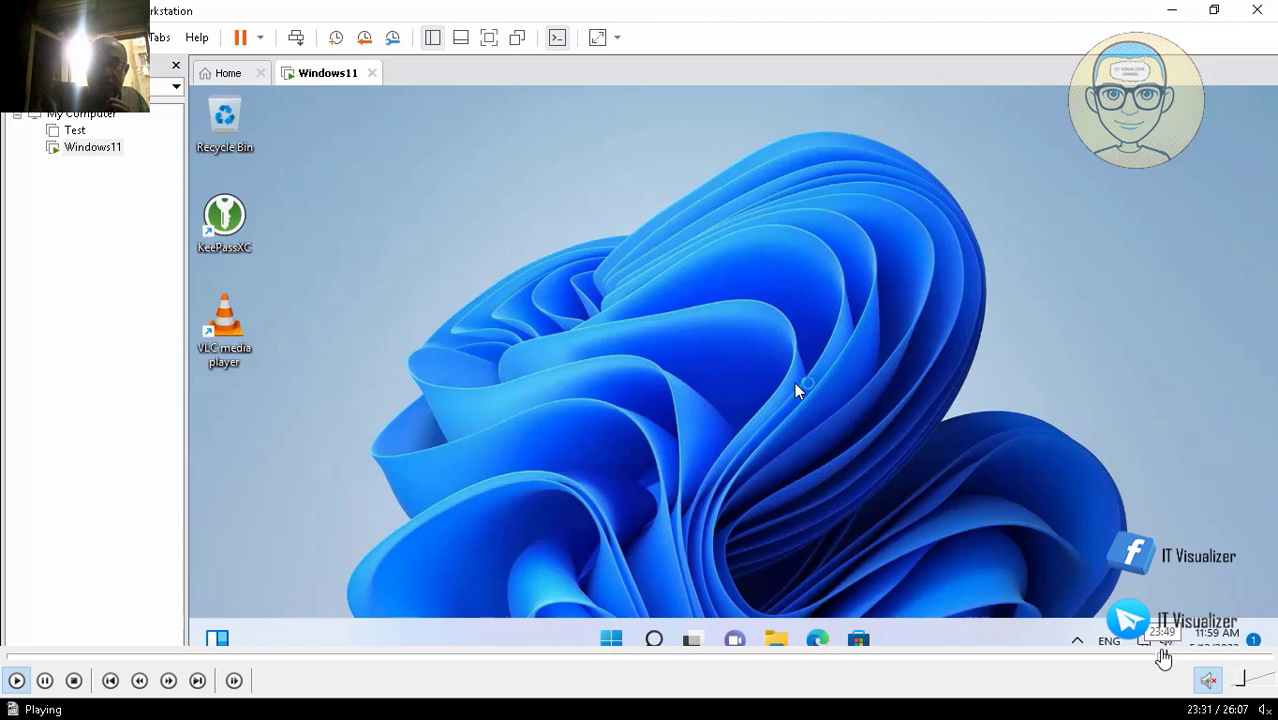
click(1163, 657)
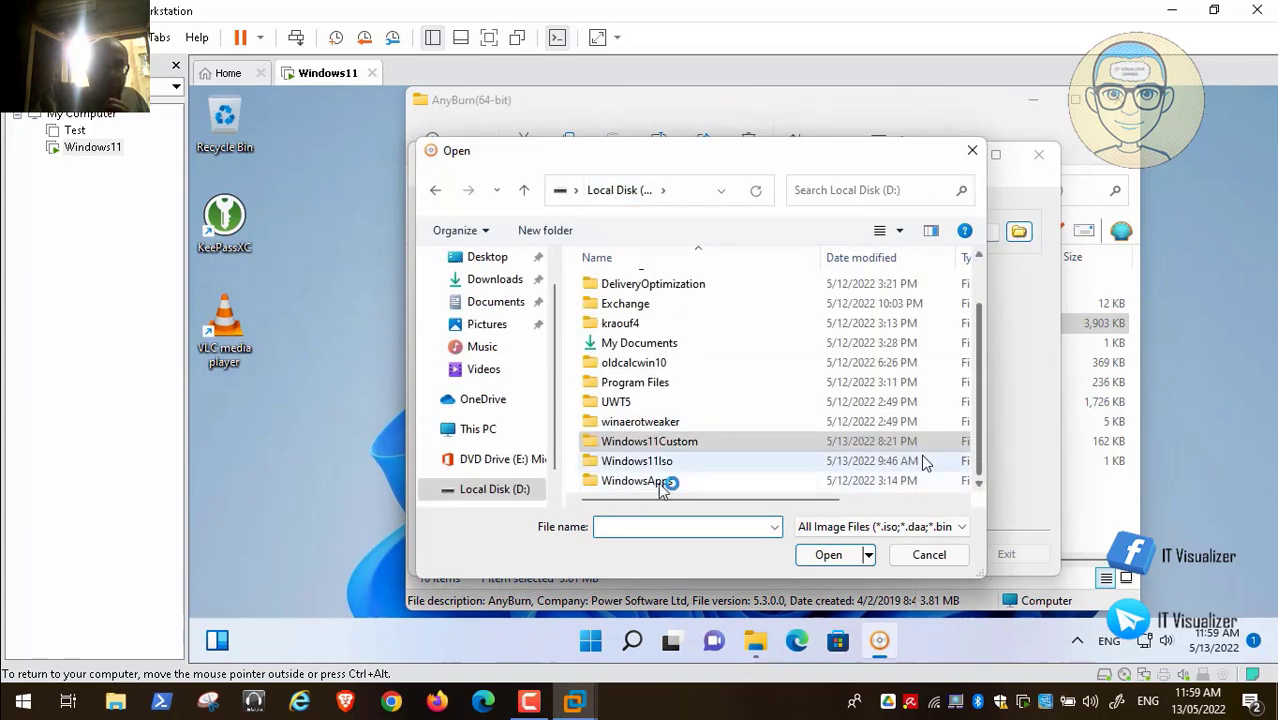
double_click(650, 463)
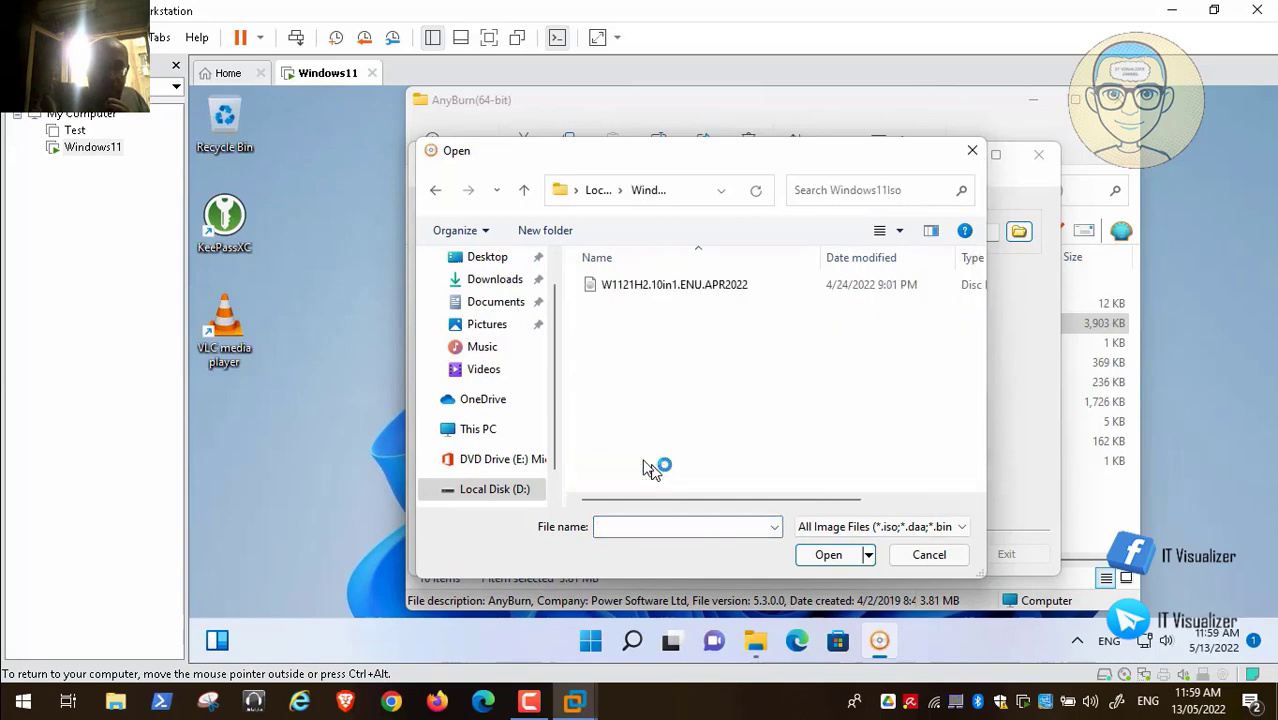
click(665, 284)
click(830, 557)
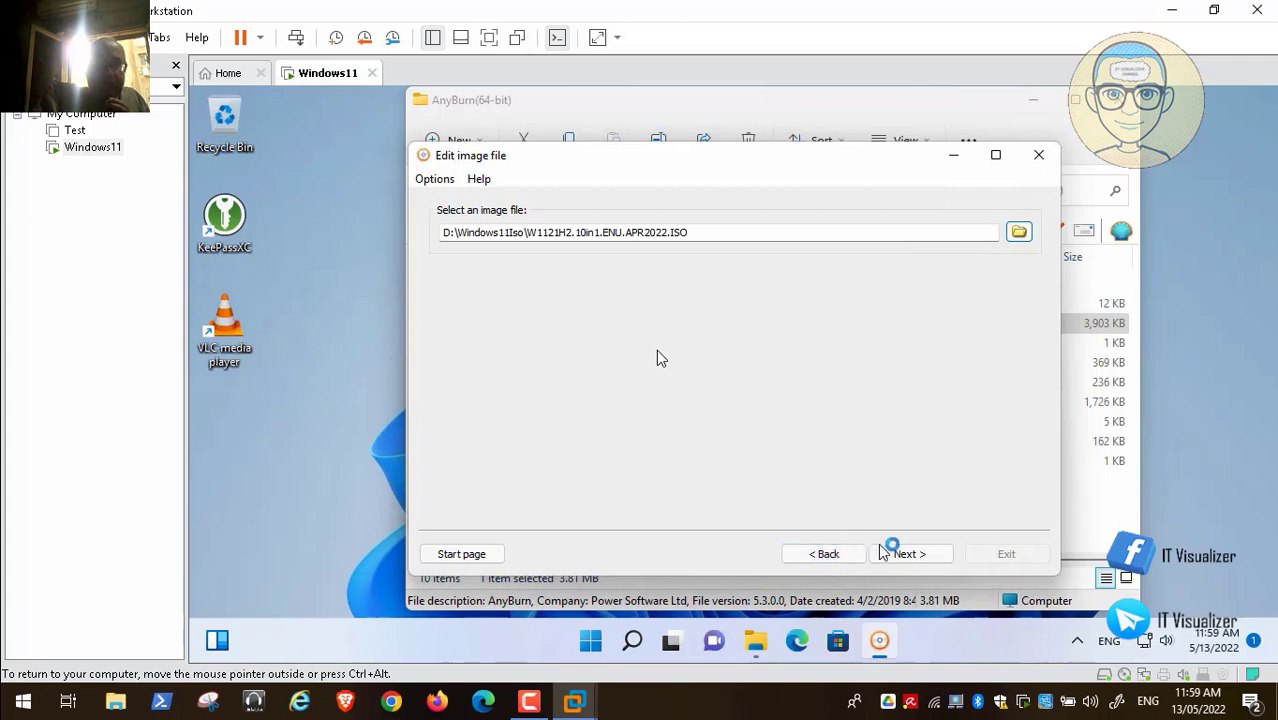
click(885, 554)
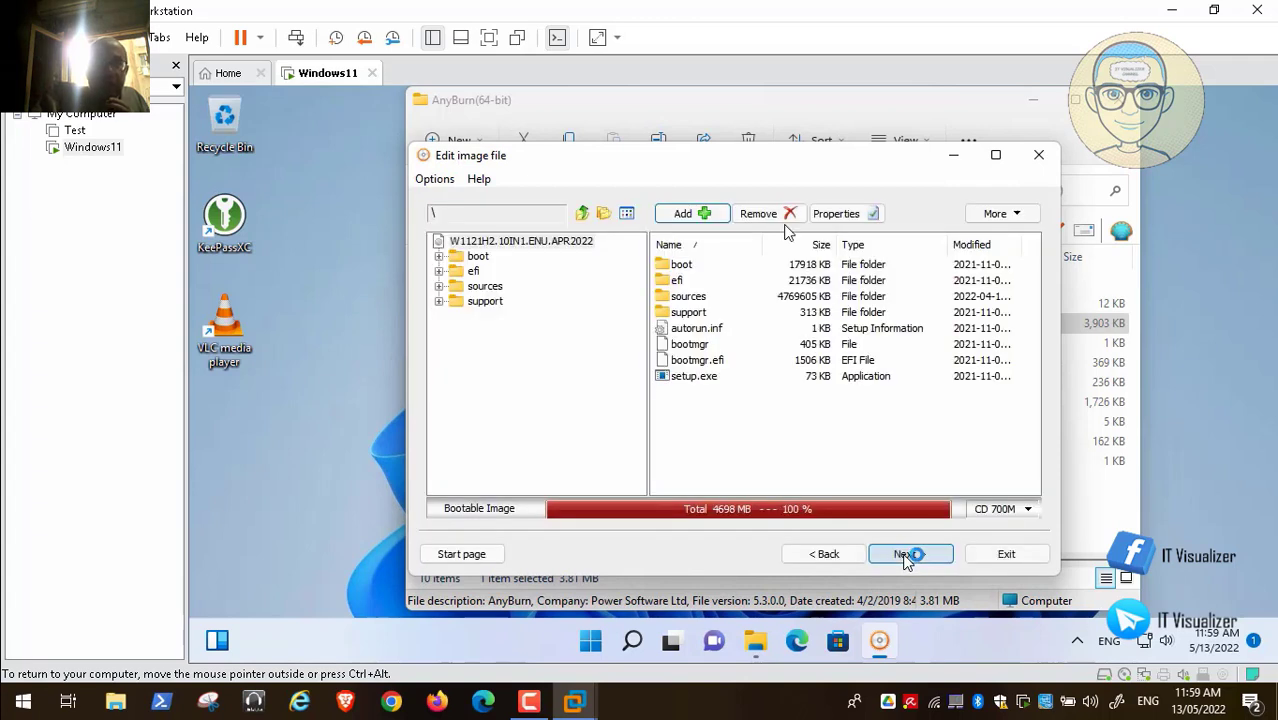
Delete install.esd from the sources folder of the Windows 11 ISO image.
double_click(686, 297)
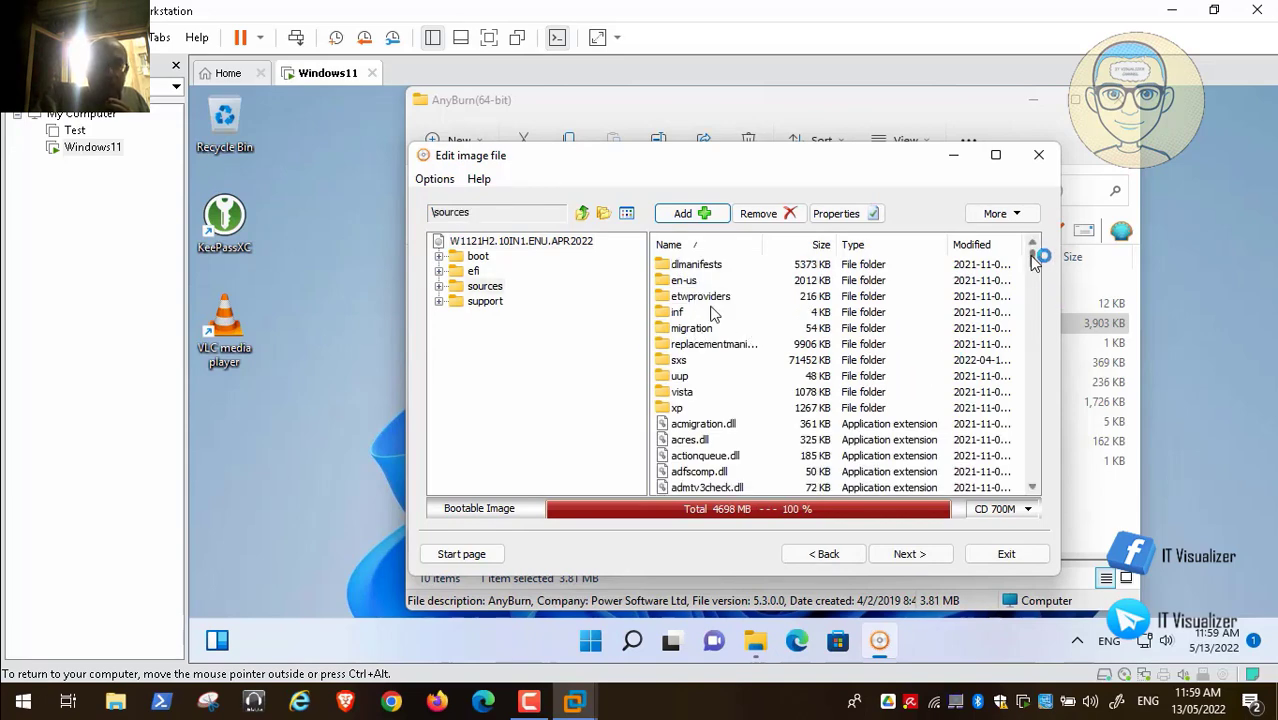
drag(1035, 258, 1040, 340)
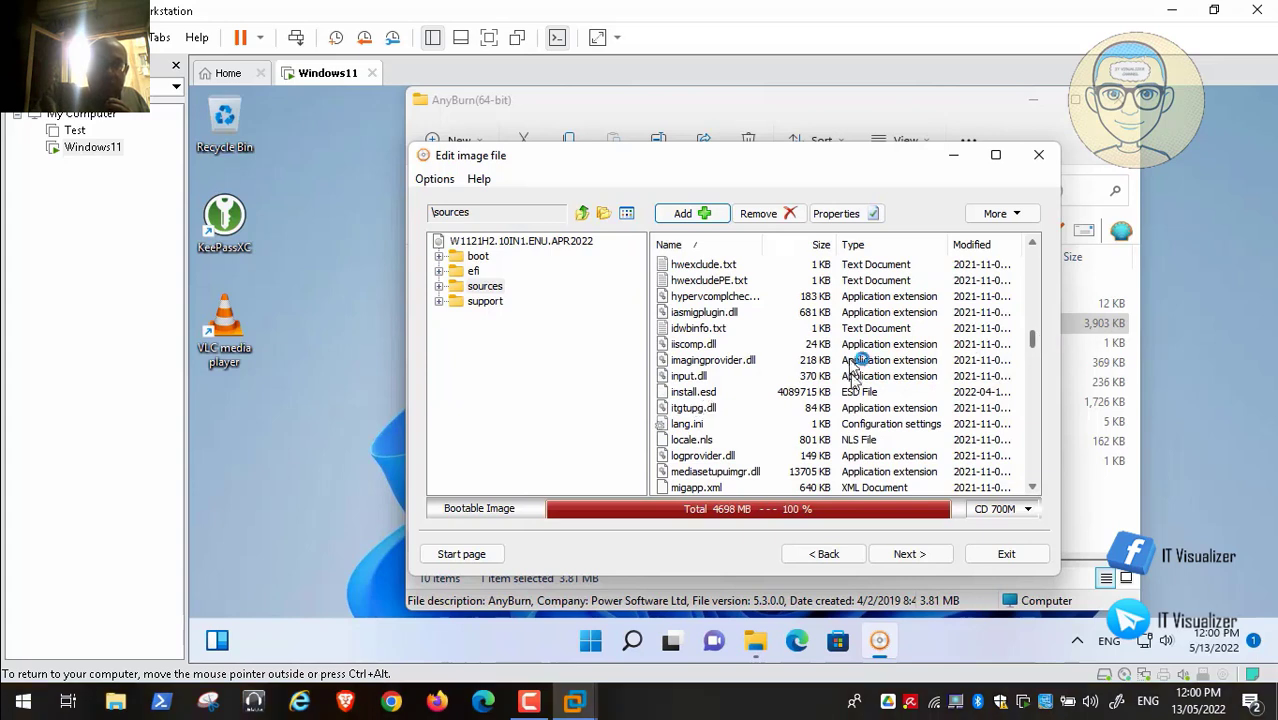
click(692, 393)
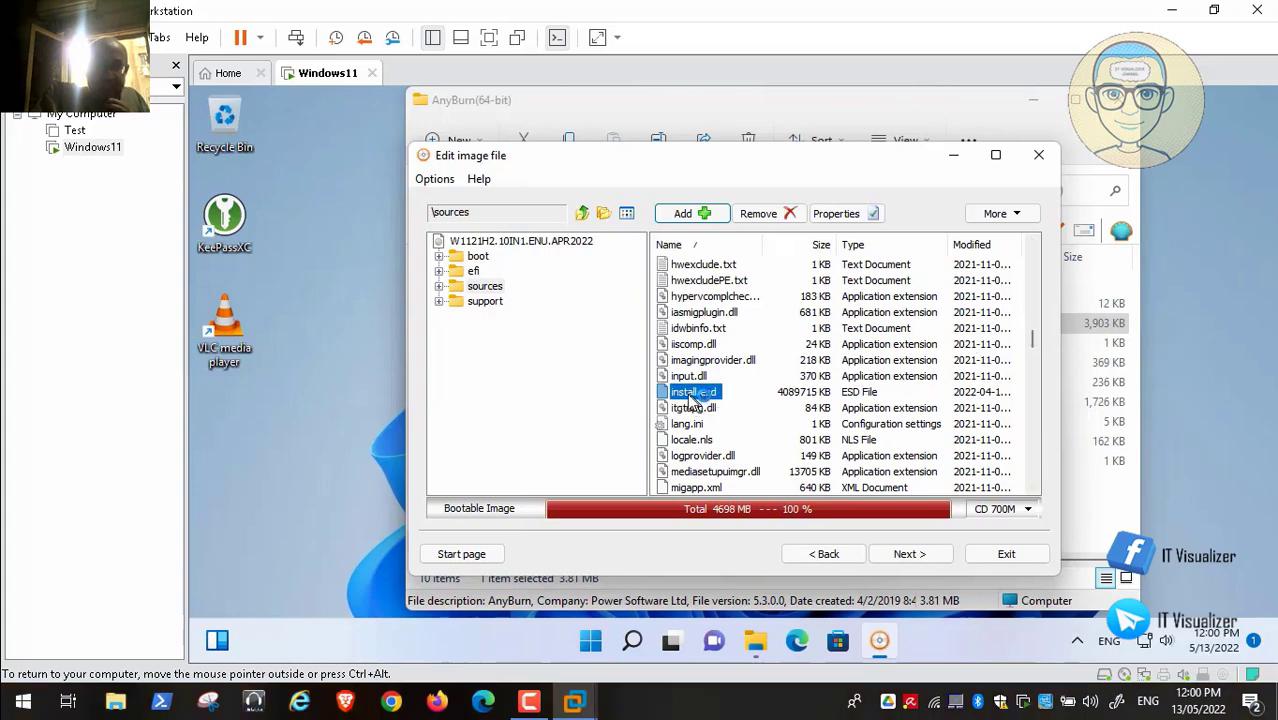
click(788, 214)
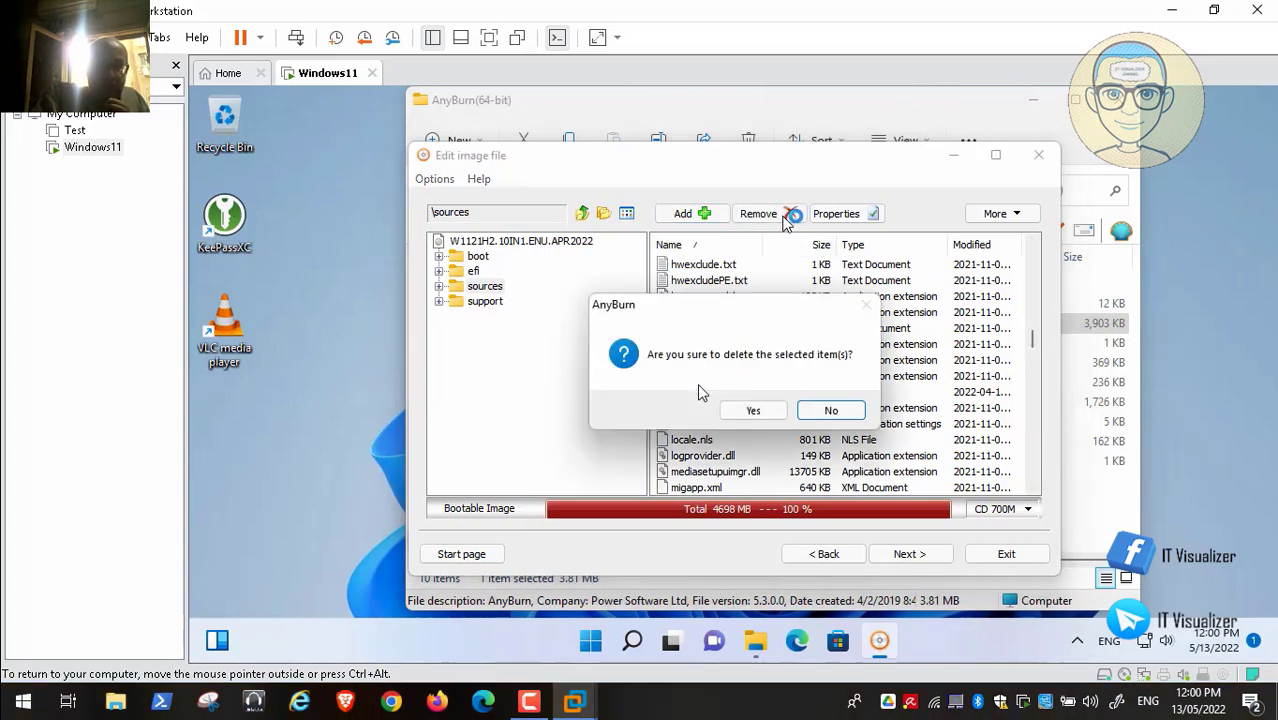
click(768, 410)
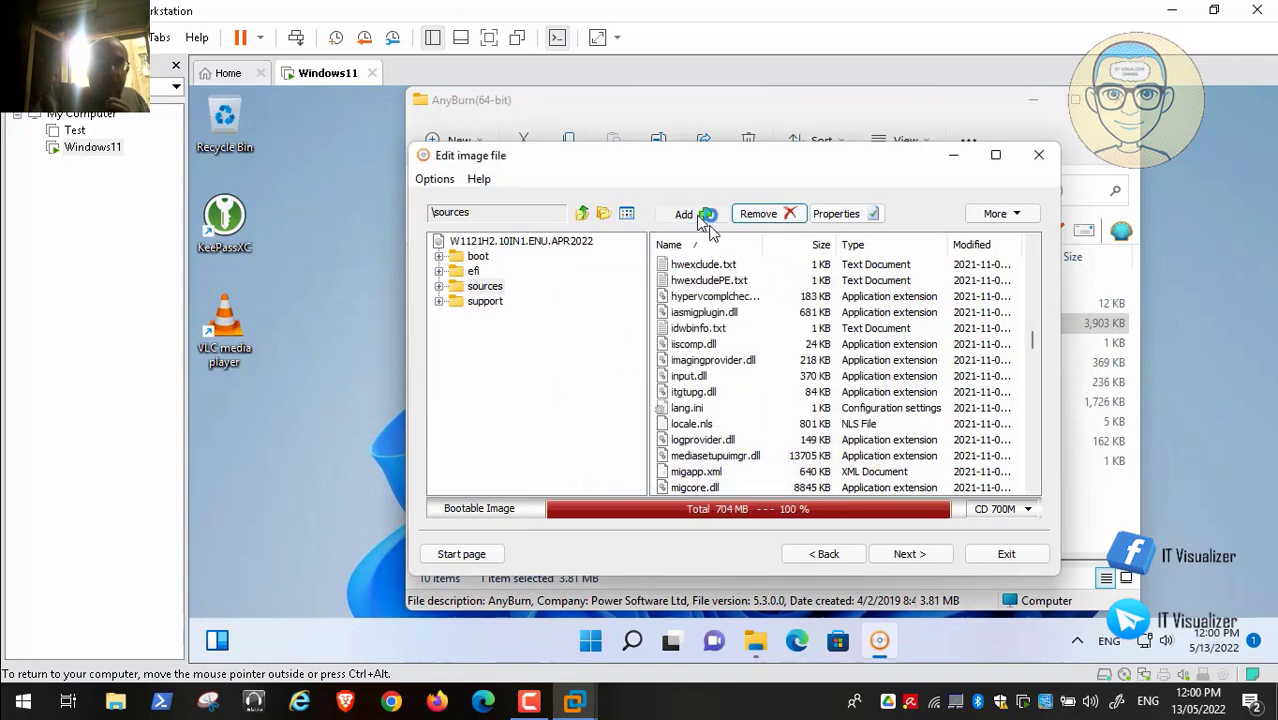
Add the captured install.wim from D:\Windows11Custom to the image's sources folder.
click(708, 222)
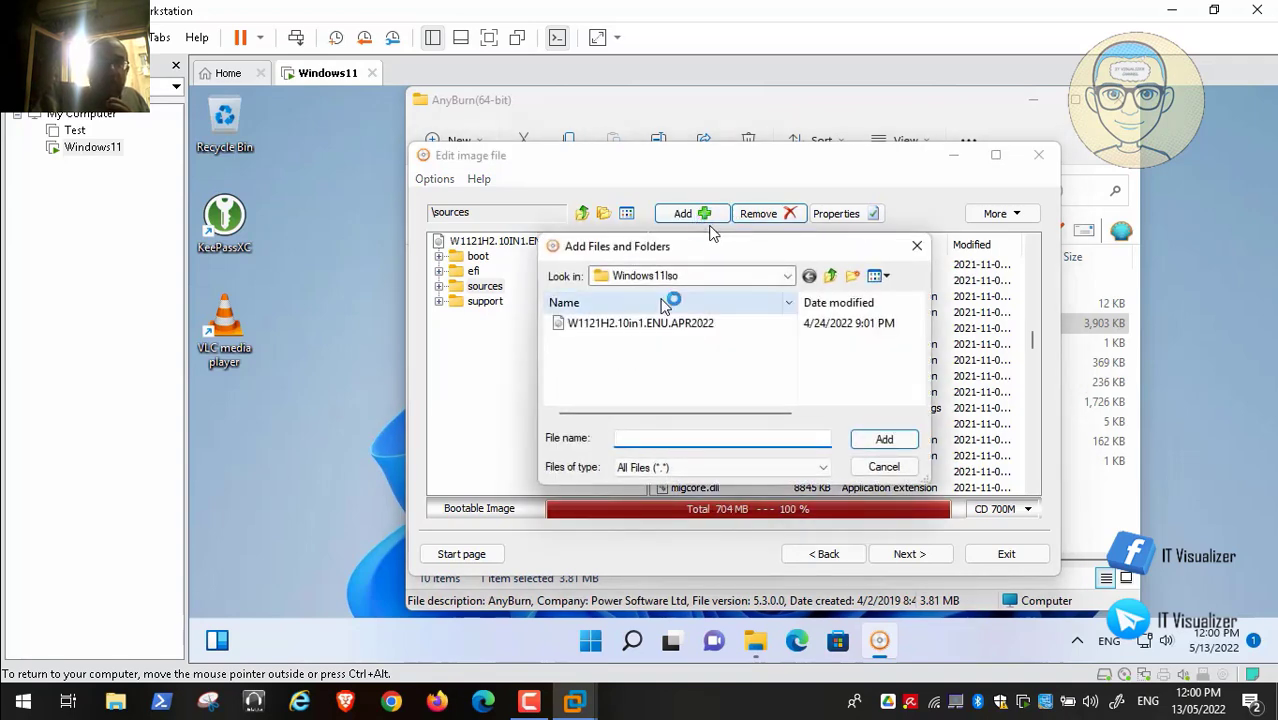
click(830, 276)
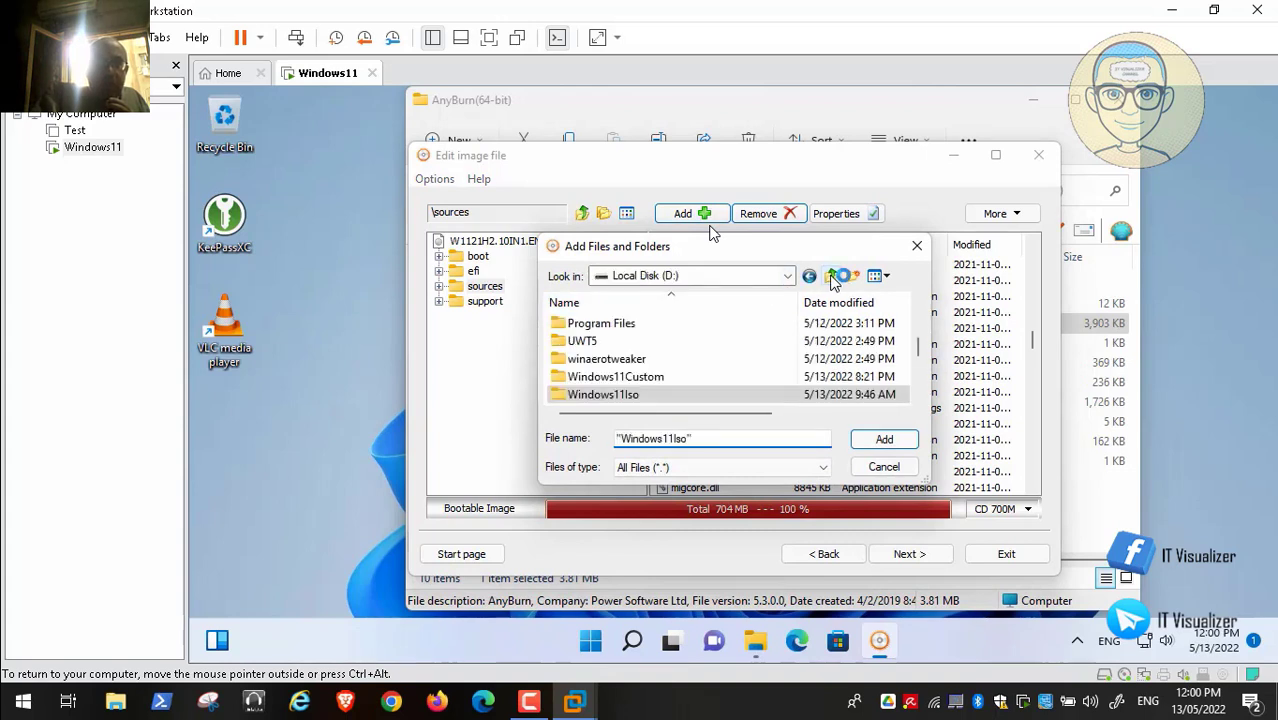
click(665, 376)
double_click(665, 376)
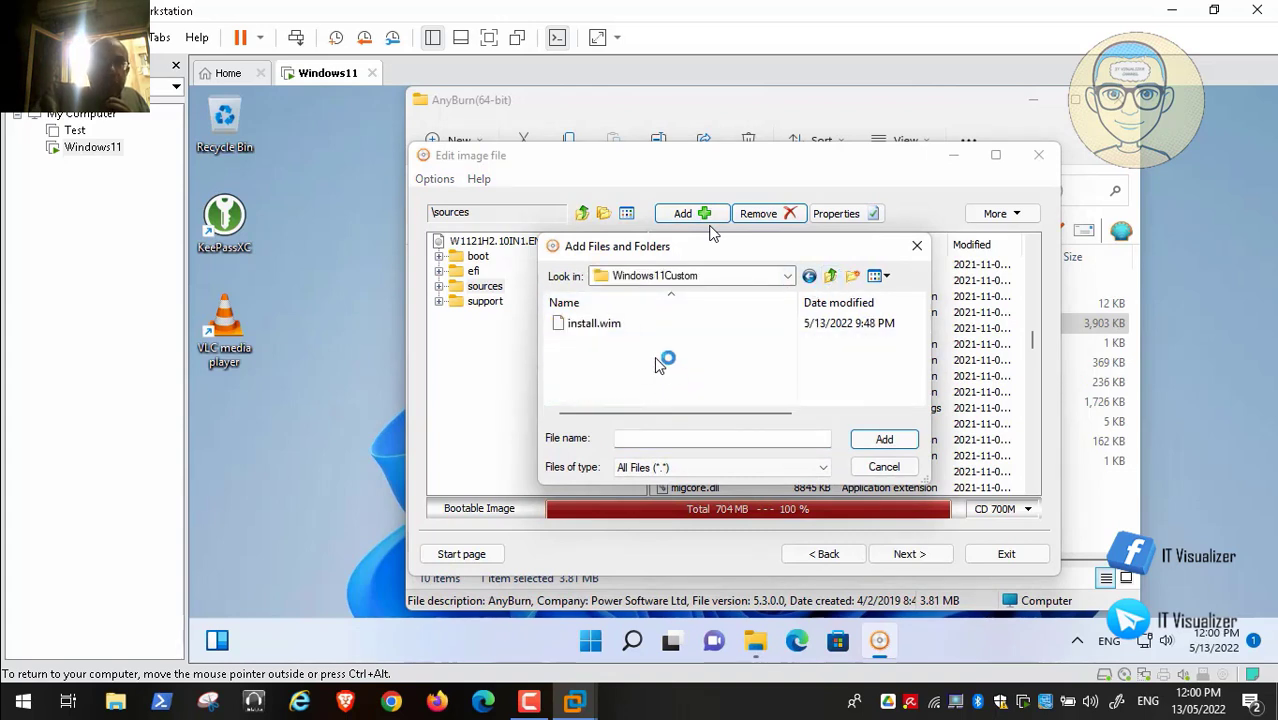
click(603, 324)
click(886, 442)
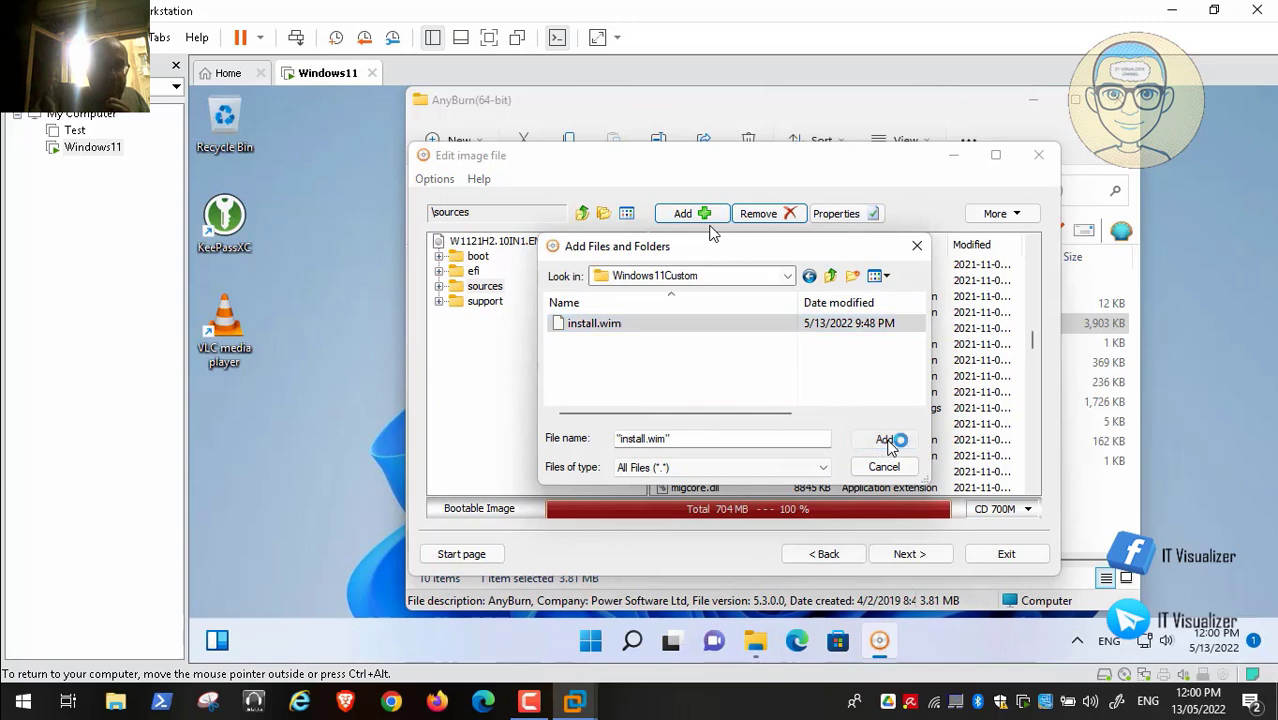
Proceed to the destination image settings and choose D:\Windows11Custom as the folder to save in.
click(912, 556)
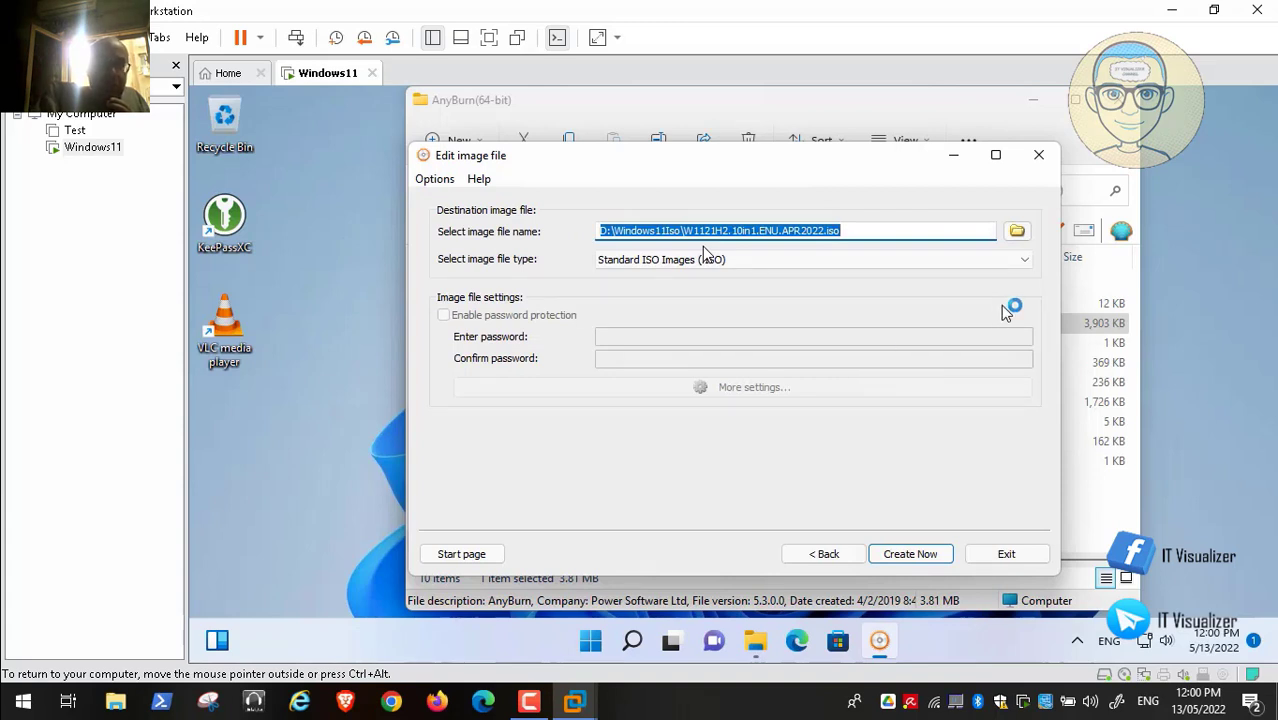
click(822, 232)
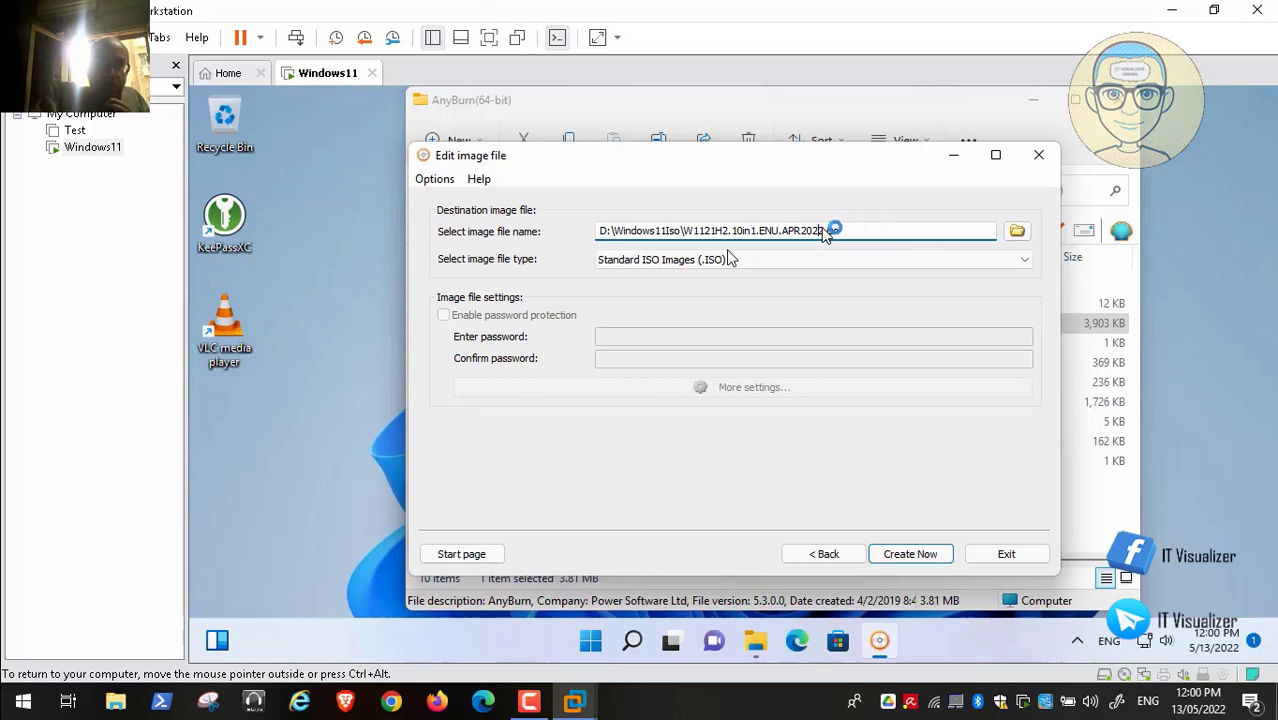
click(1017, 231)
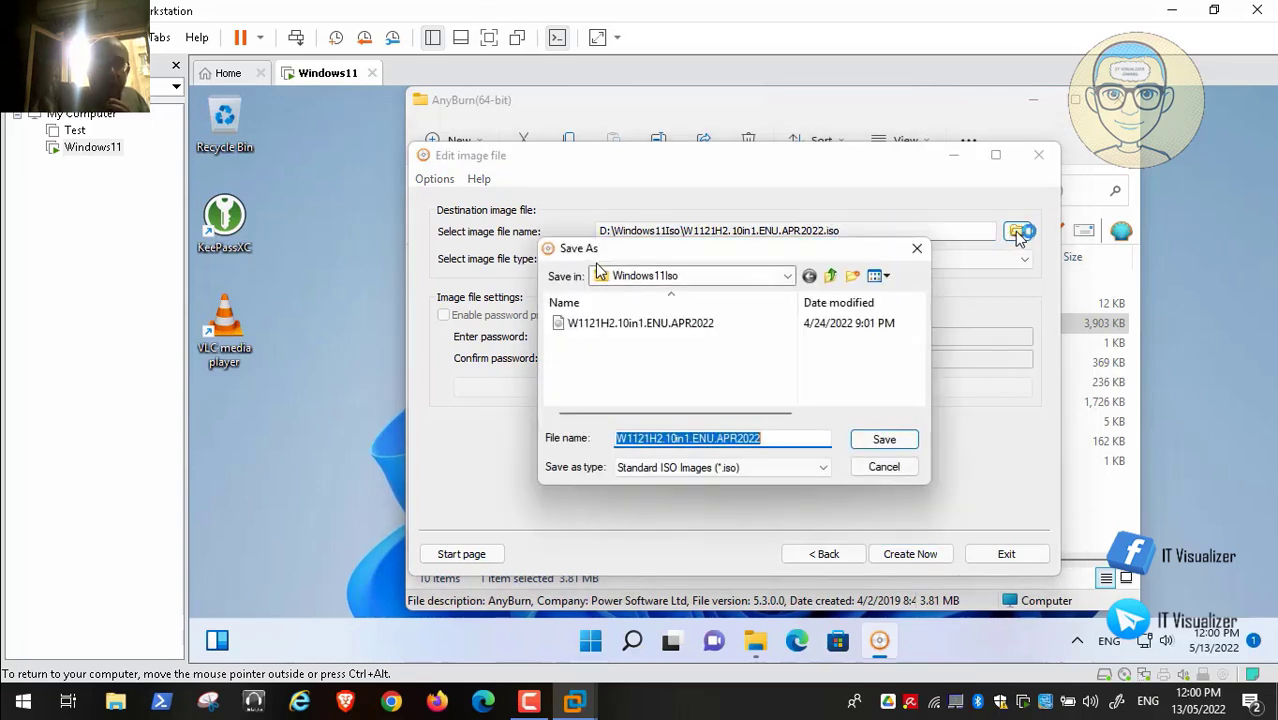
click(832, 276)
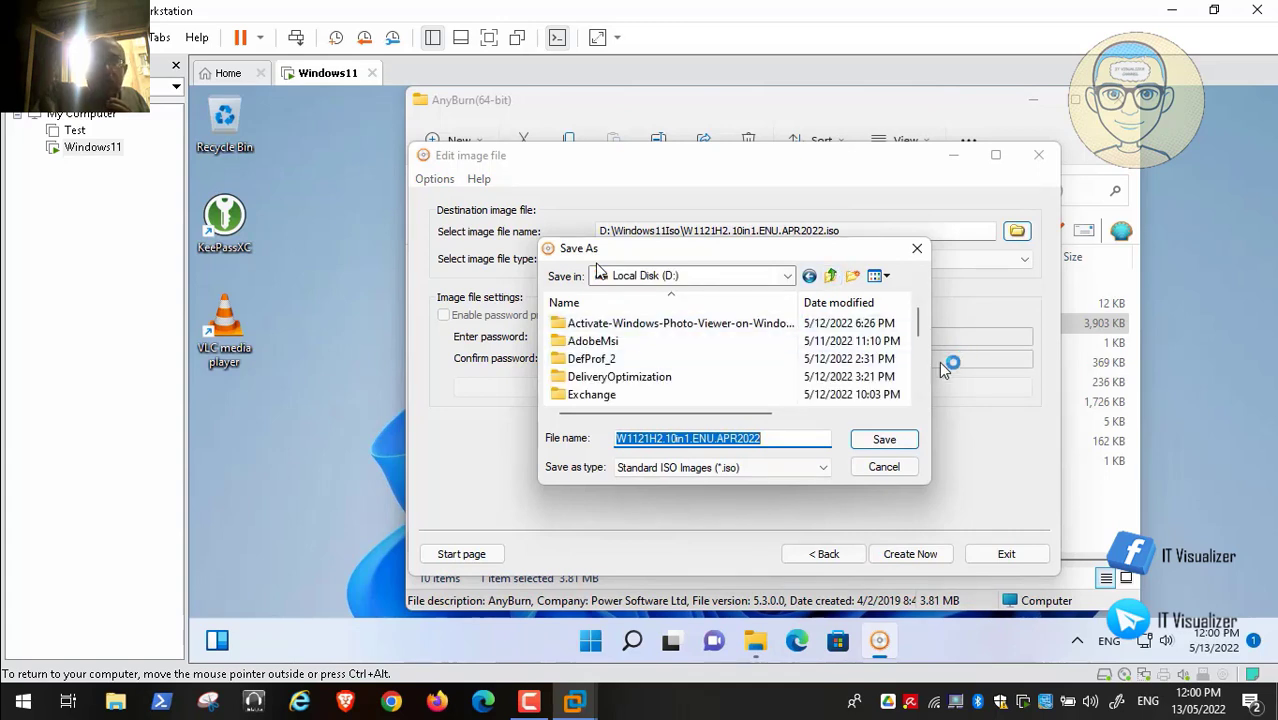
click(921, 382)
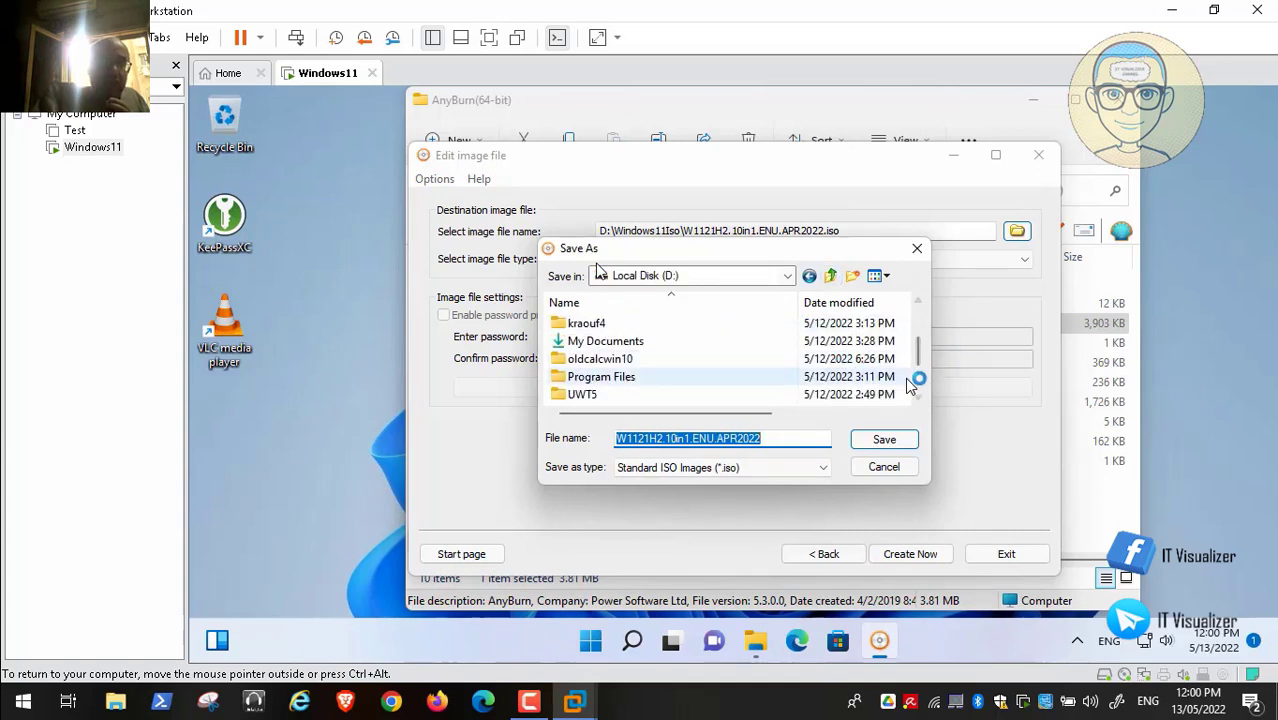
click(916, 379)
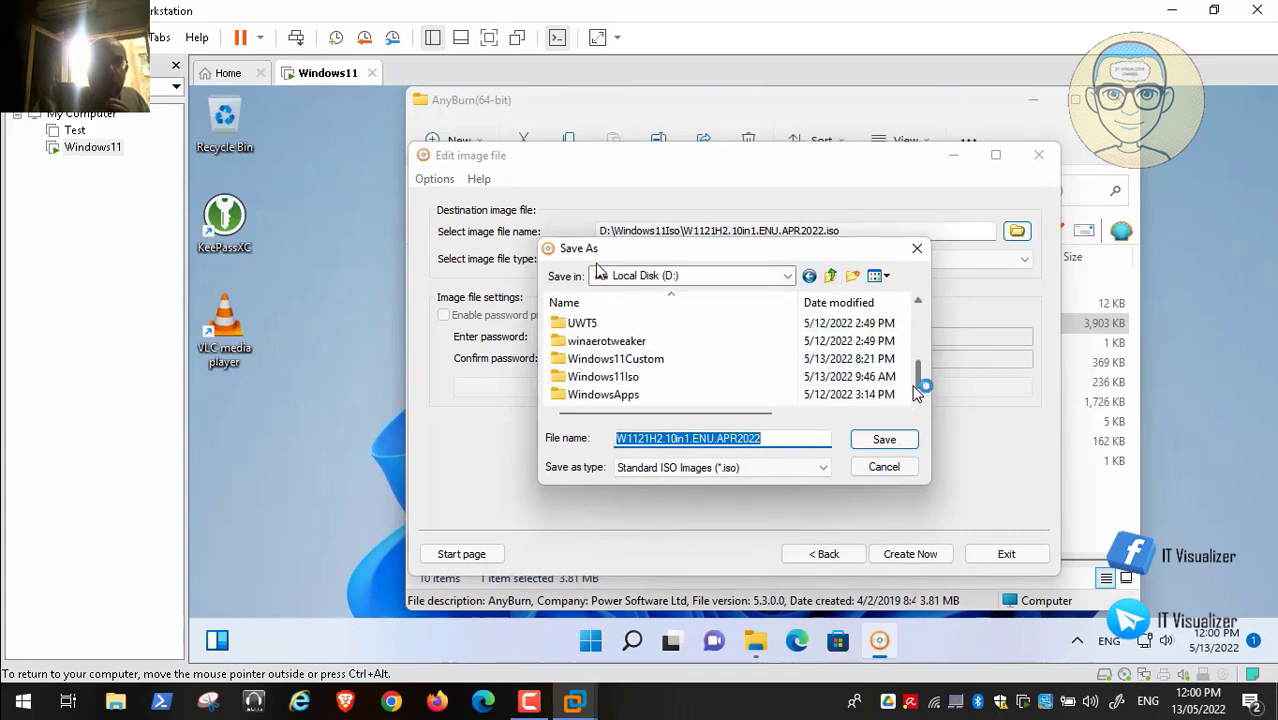
double_click(670, 361)
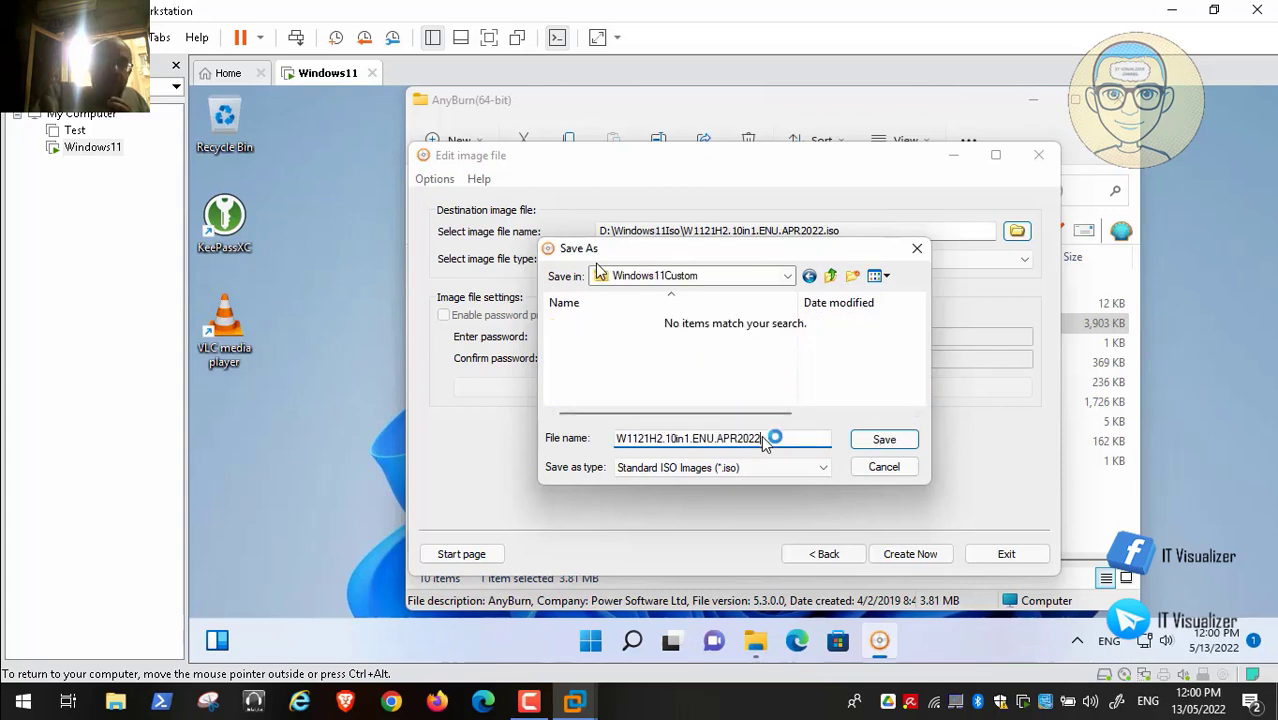
Name the destination image W1121H2.Custom as a standard ISO image and save that choice.
key(BackSpace)
key(BackSpace)
key(BackSpace)
key(BackSpace)
key(BackSpace)
key(BackSpace)
key(BackSpace)
key(BackSpace)
key(BackSpace)
key(BackSpace)
key(BackSpace)
key(BackSpace)
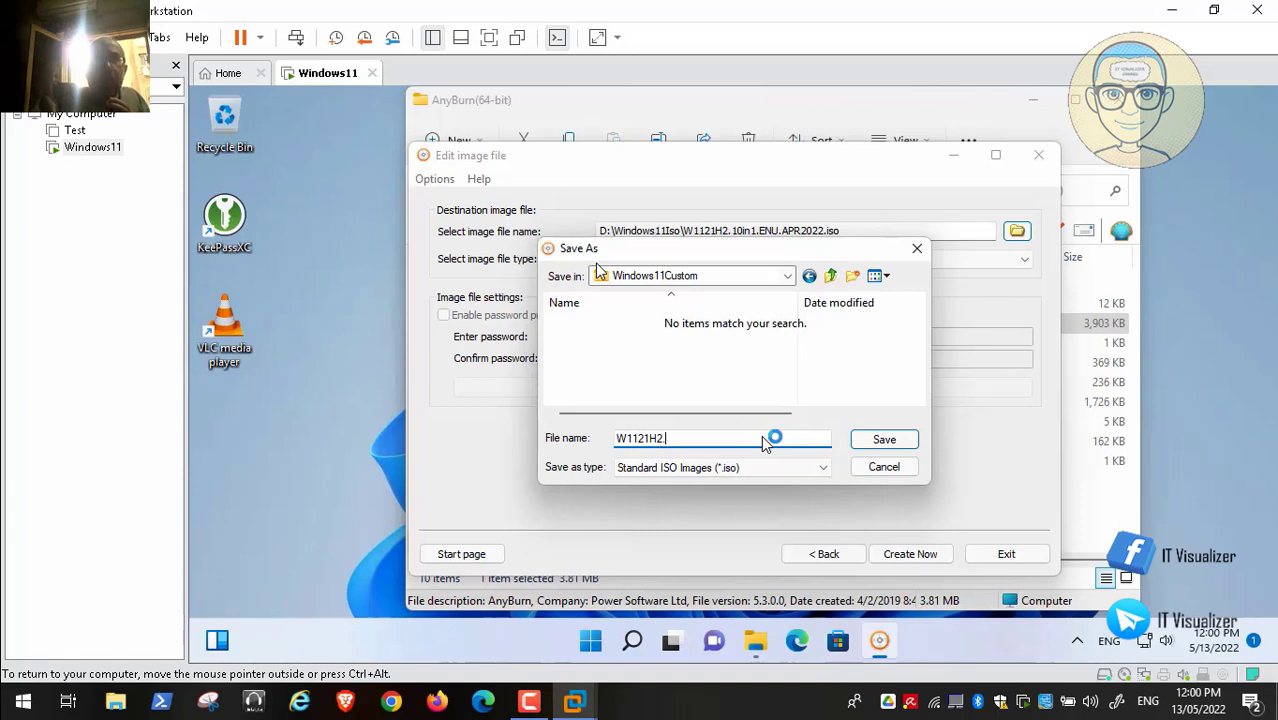
text(Custom)
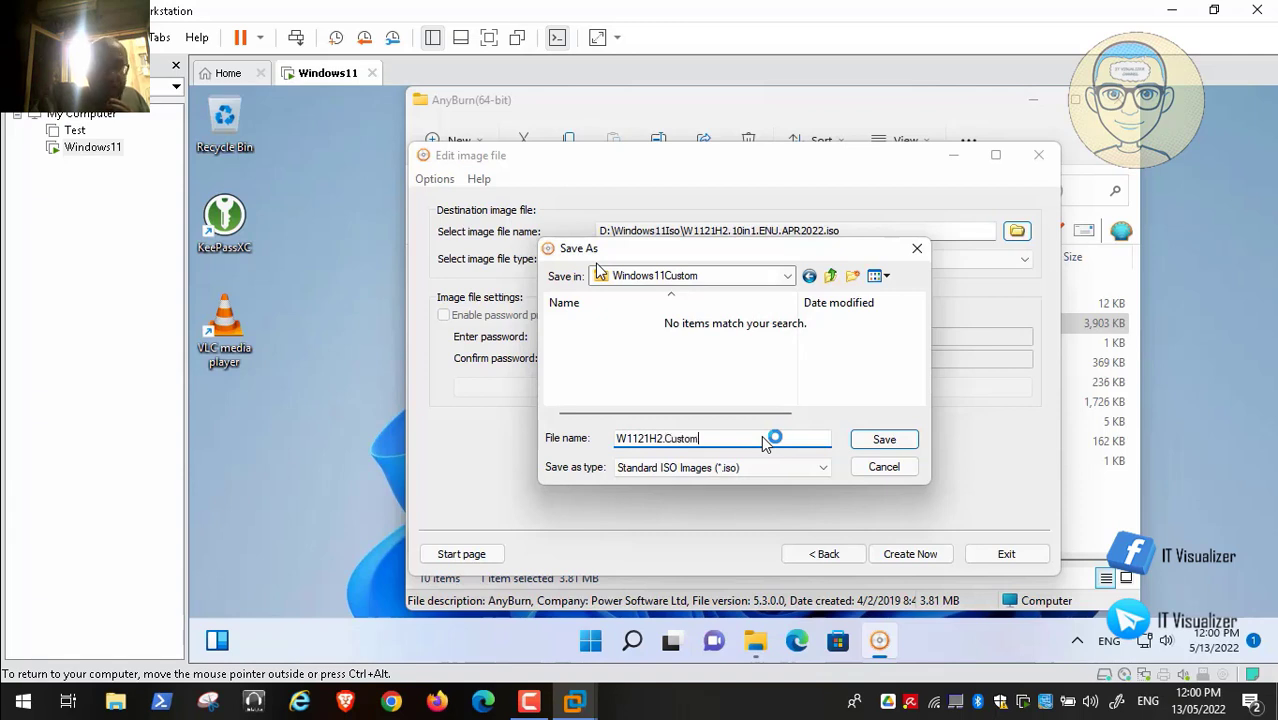
click(884, 439)
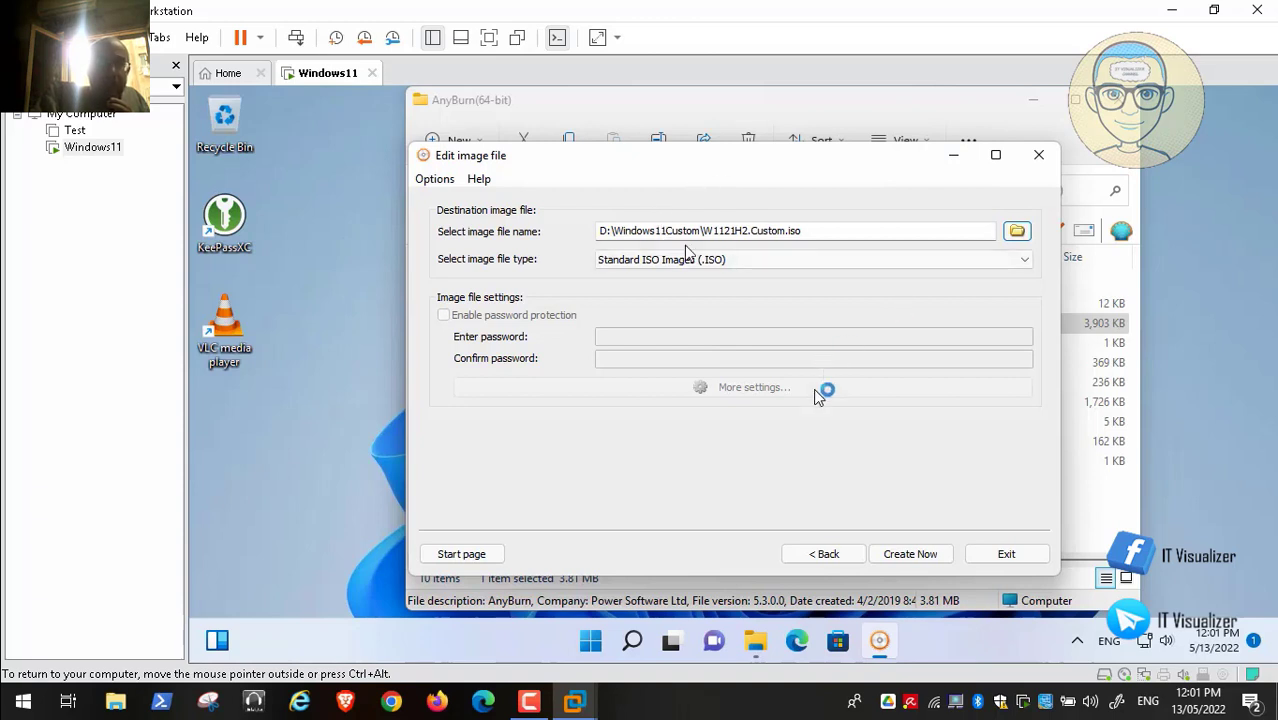
Create the customized ISO image and exit AnyBurn once writing is complete.
click(906, 553)
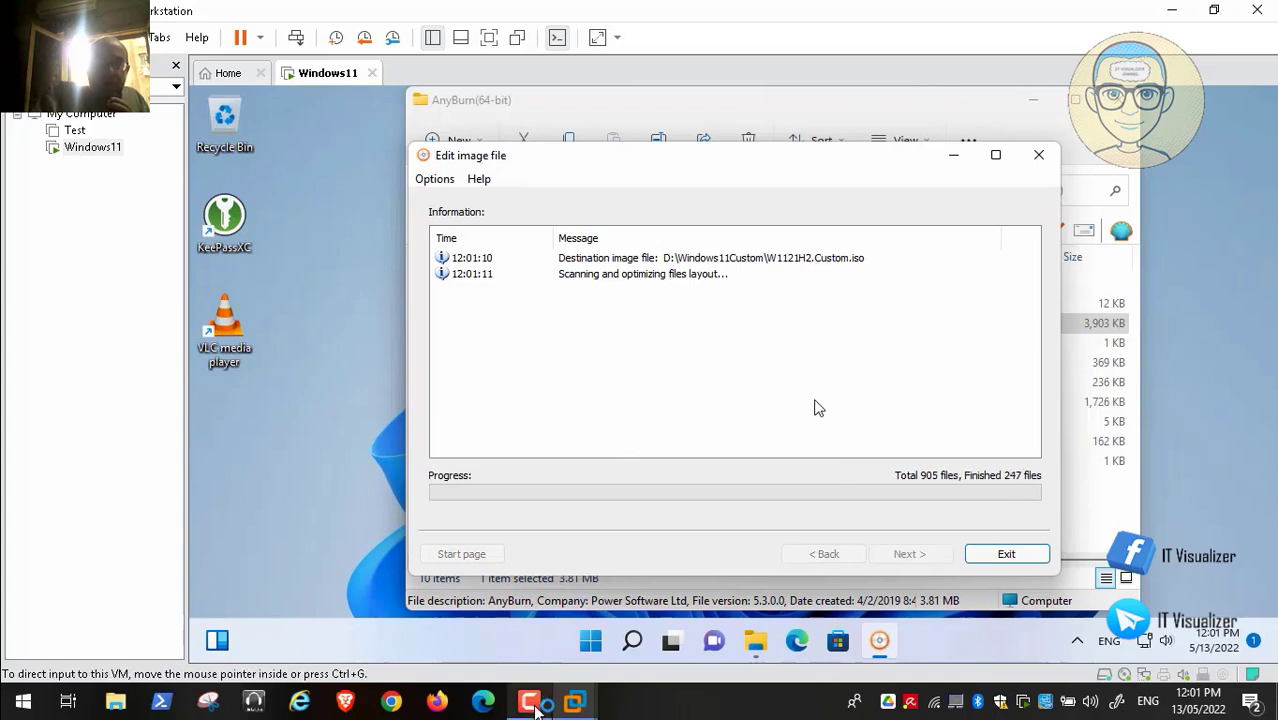
click(533, 704)
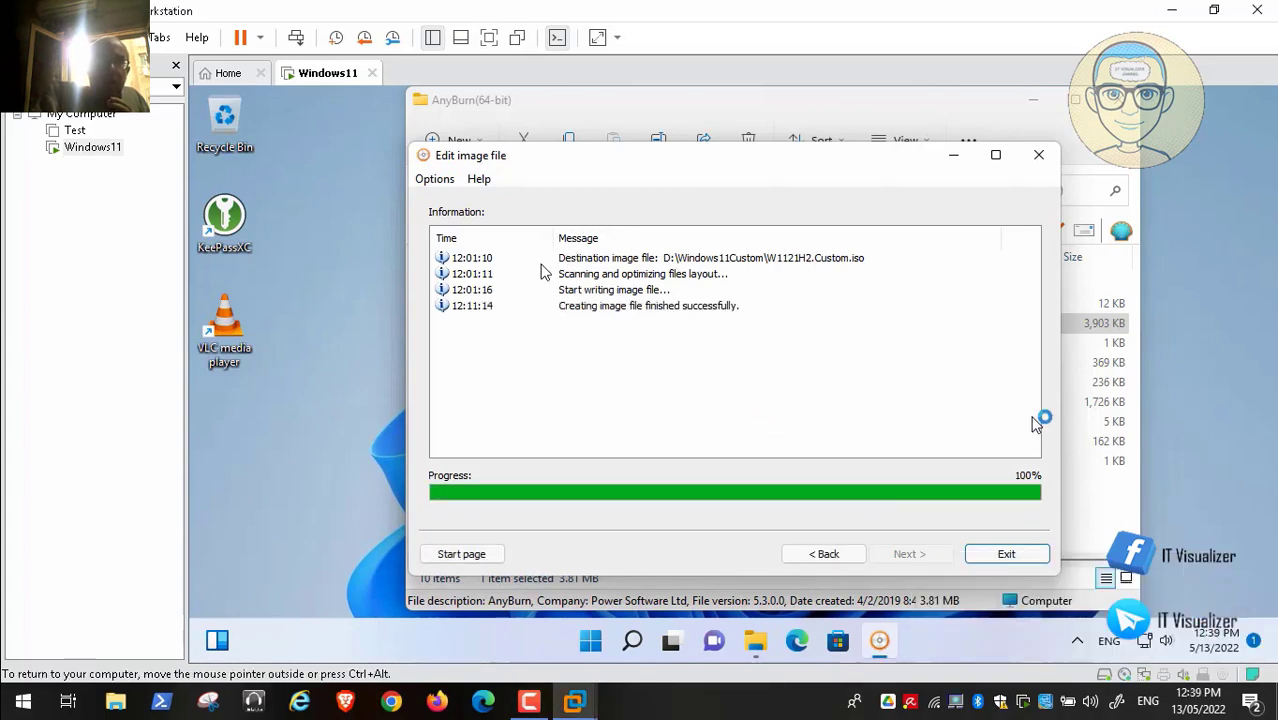
click(1020, 552)
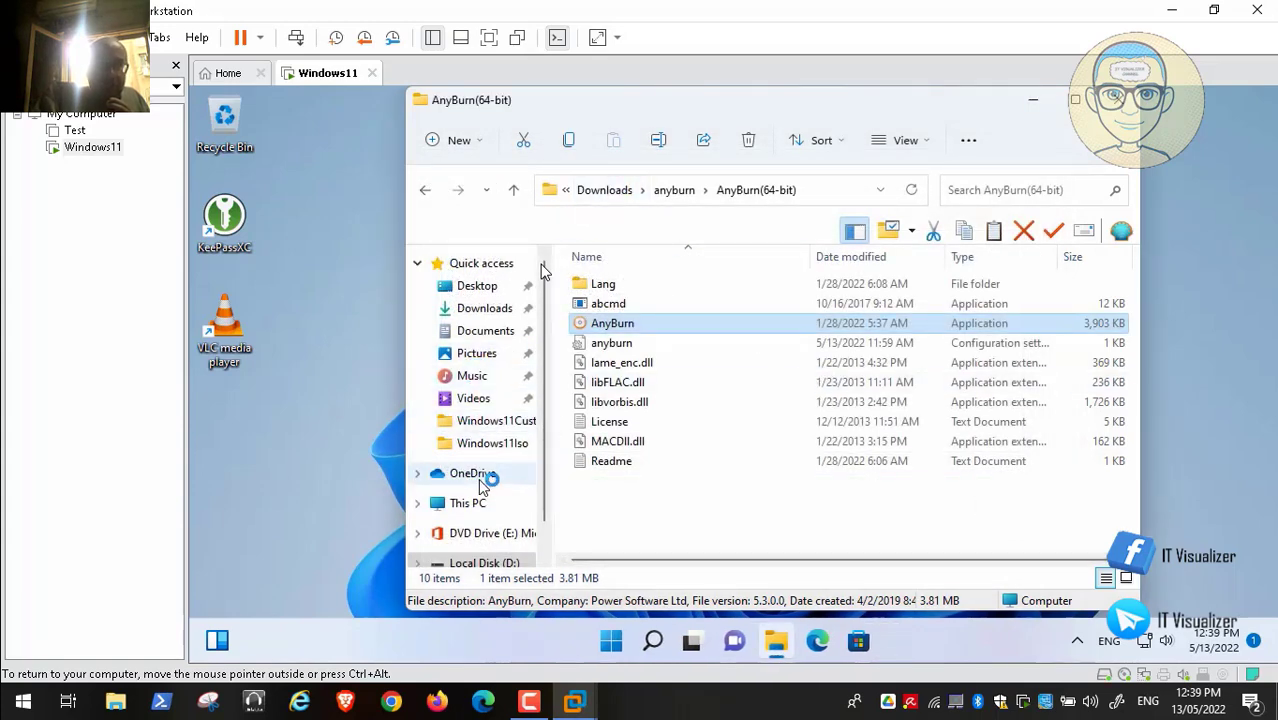
Open Windows11Custom on drive D:, check the new W1121H2.Custom disc image's details, and close the folder window.
scroll(548, 540, down, 1)
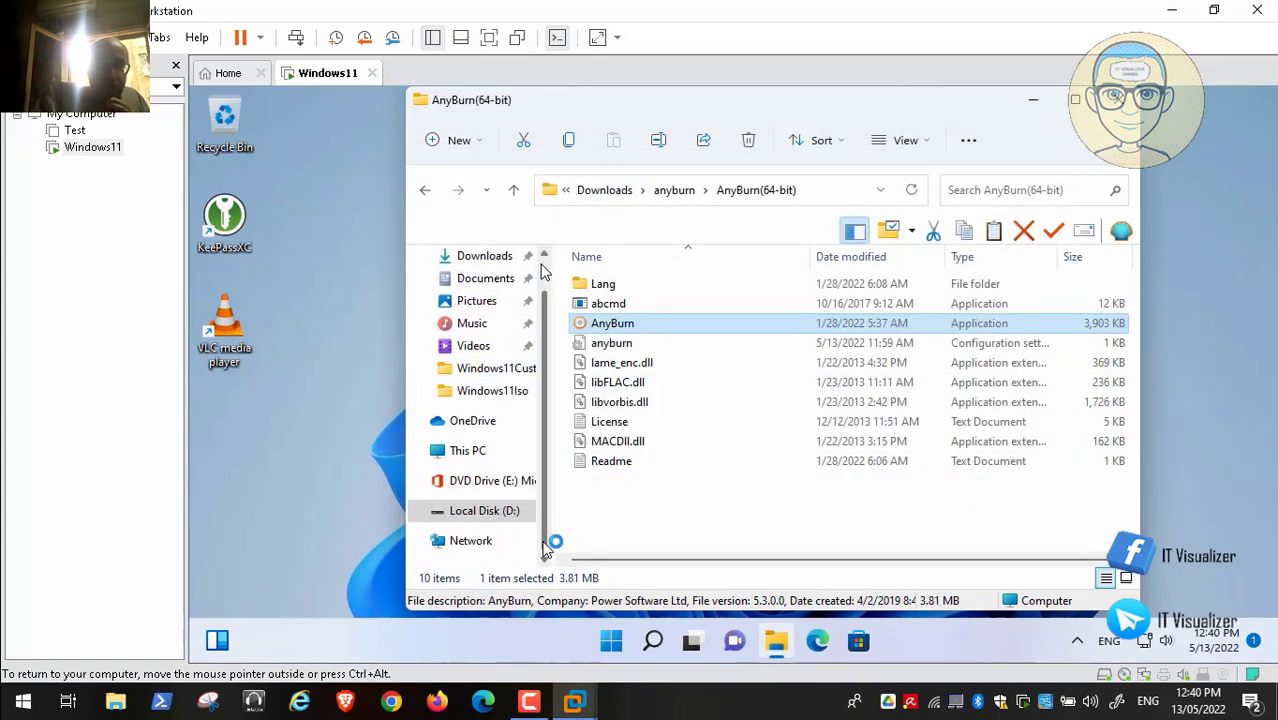
click(484, 511)
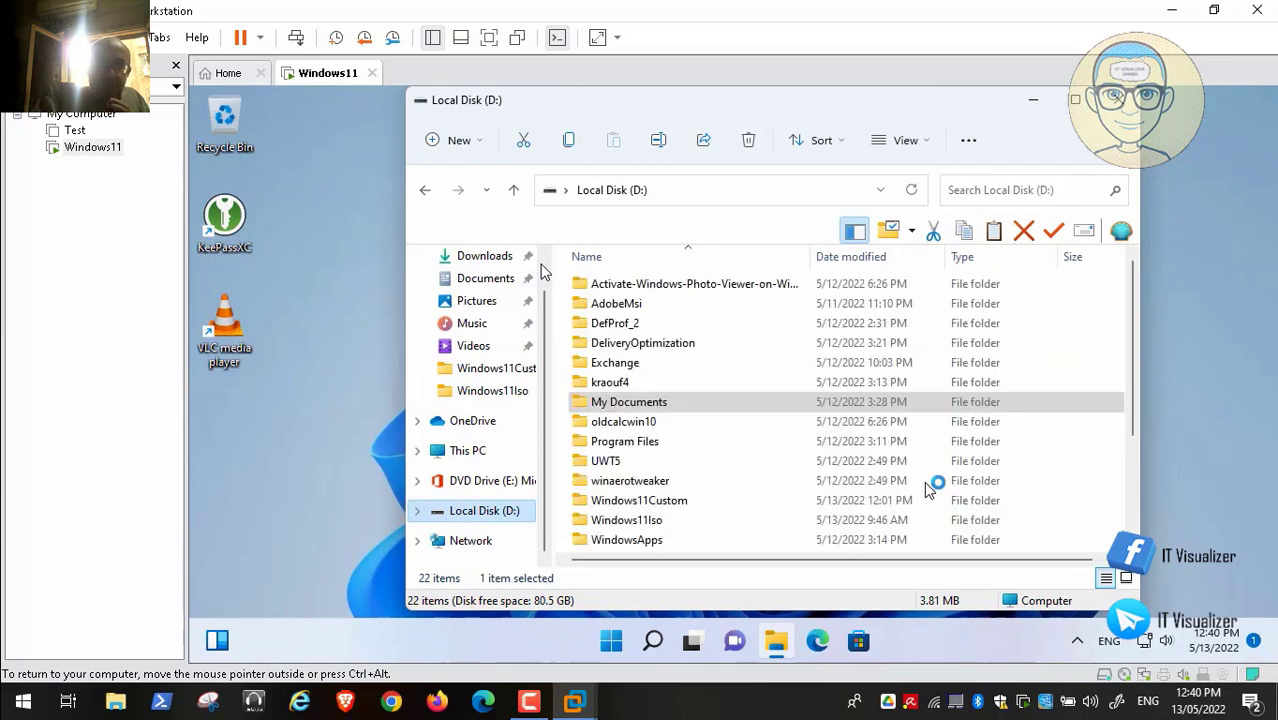
double_click(656, 500)
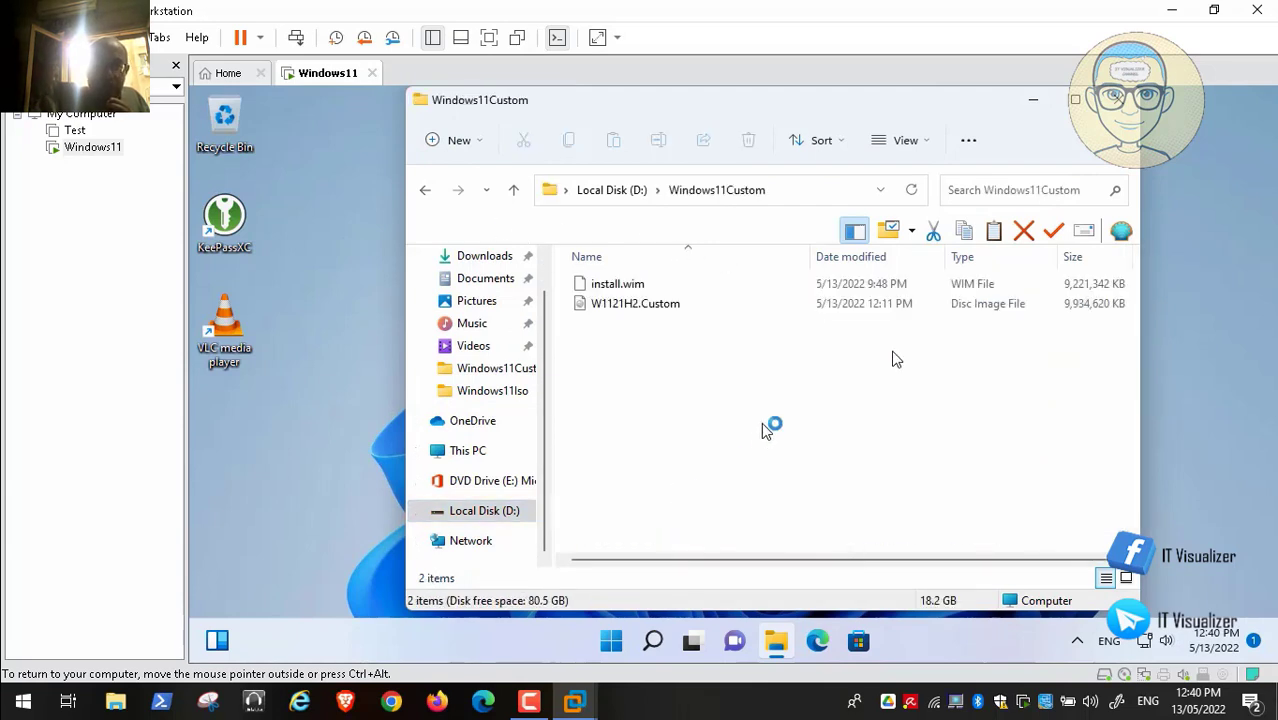
click(670, 302)
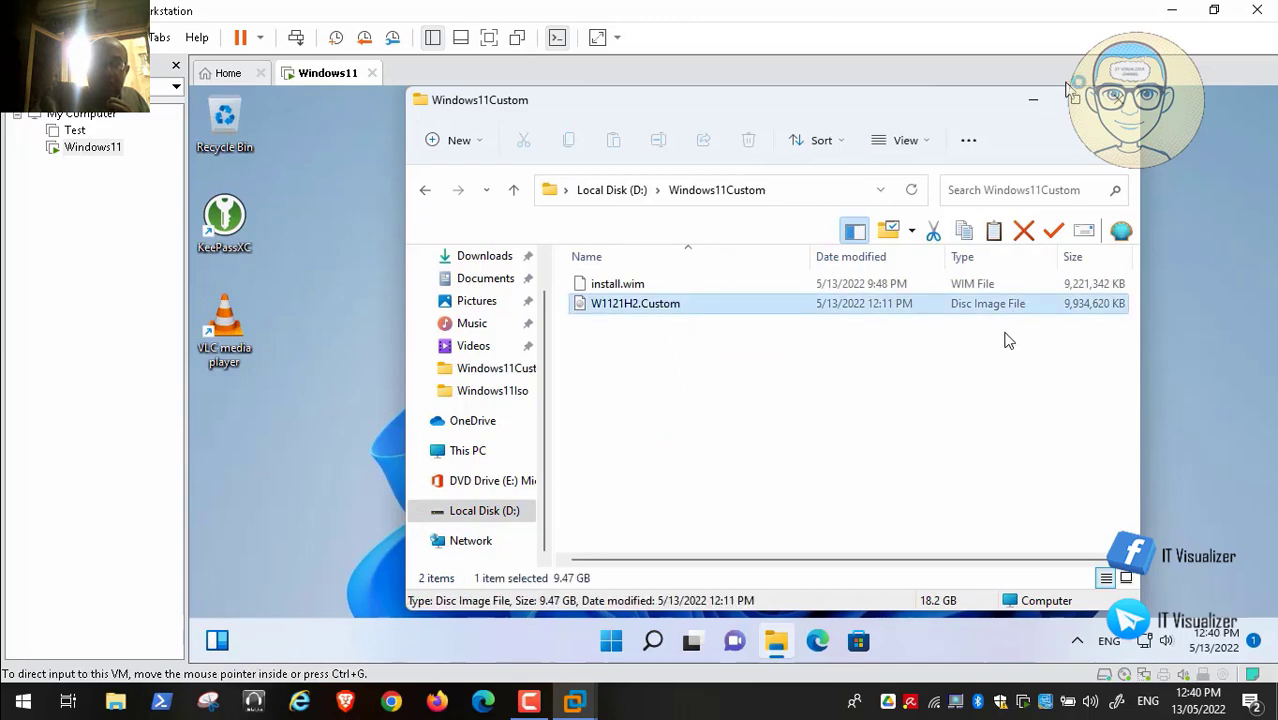
click(1117, 99)
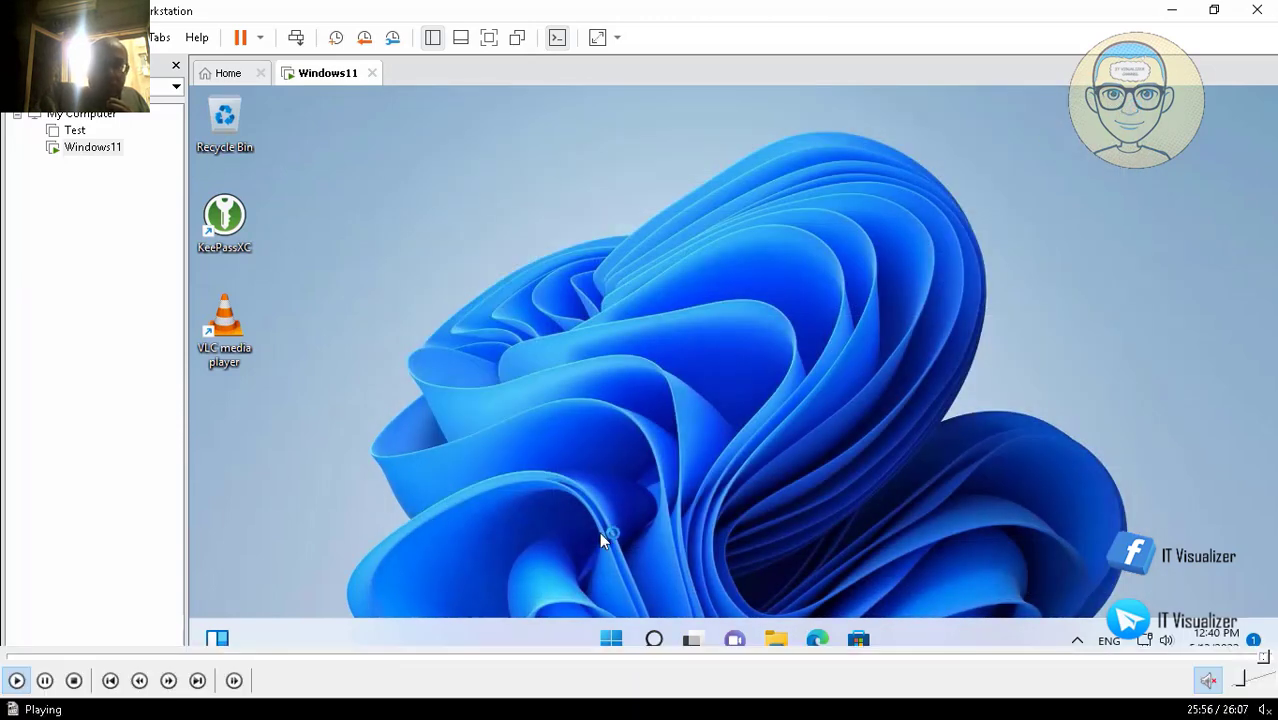
Shut down Windows 11 in the virtual machine.
right_click(613, 638)
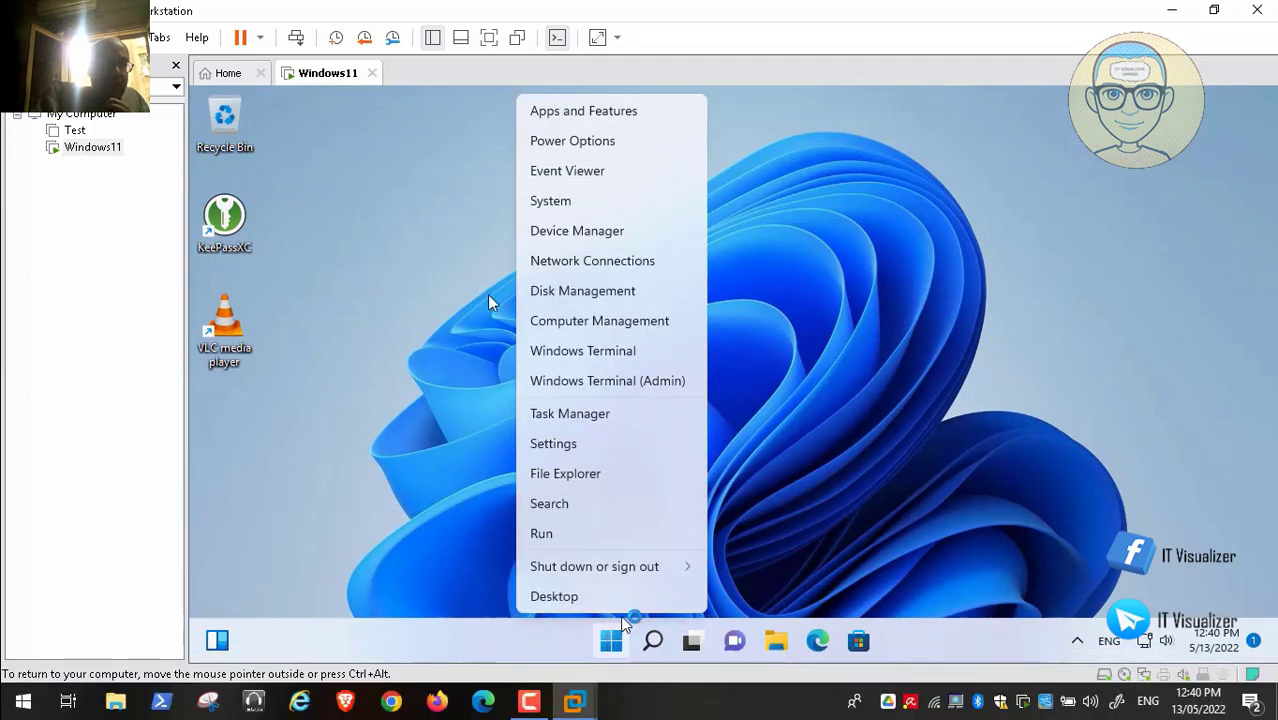
mouse_move(642, 567)
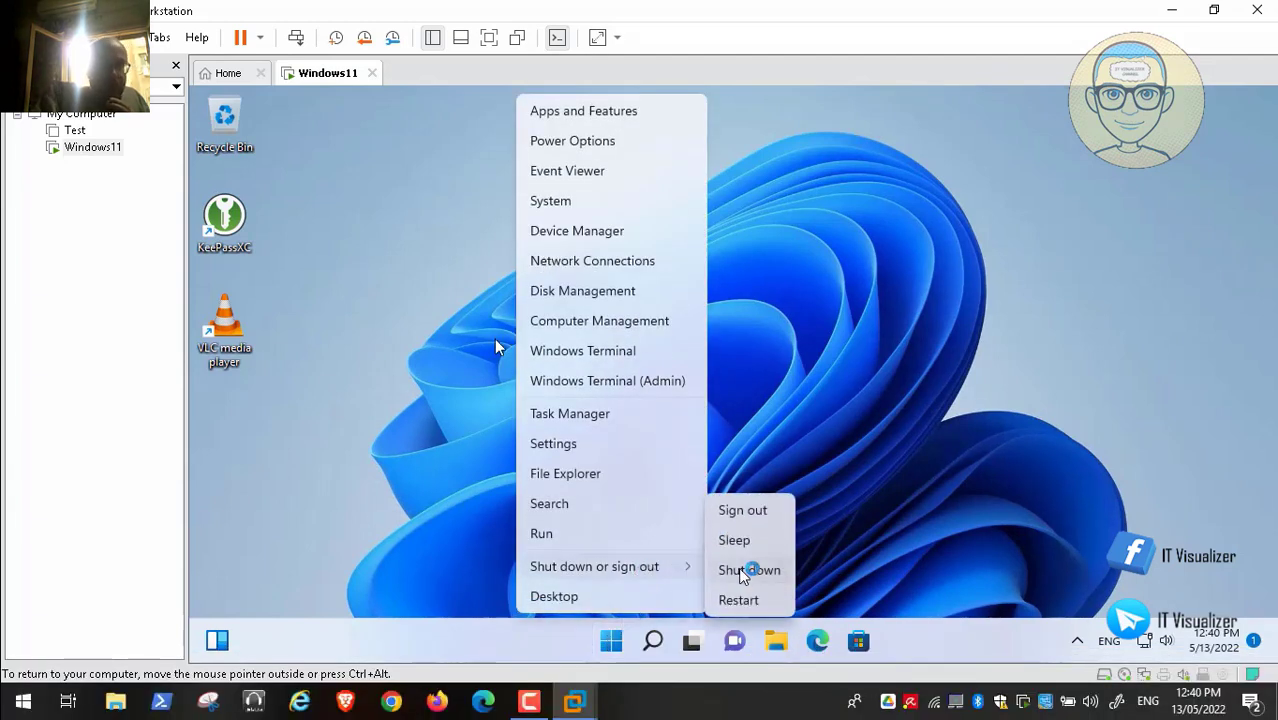
click(745, 570)
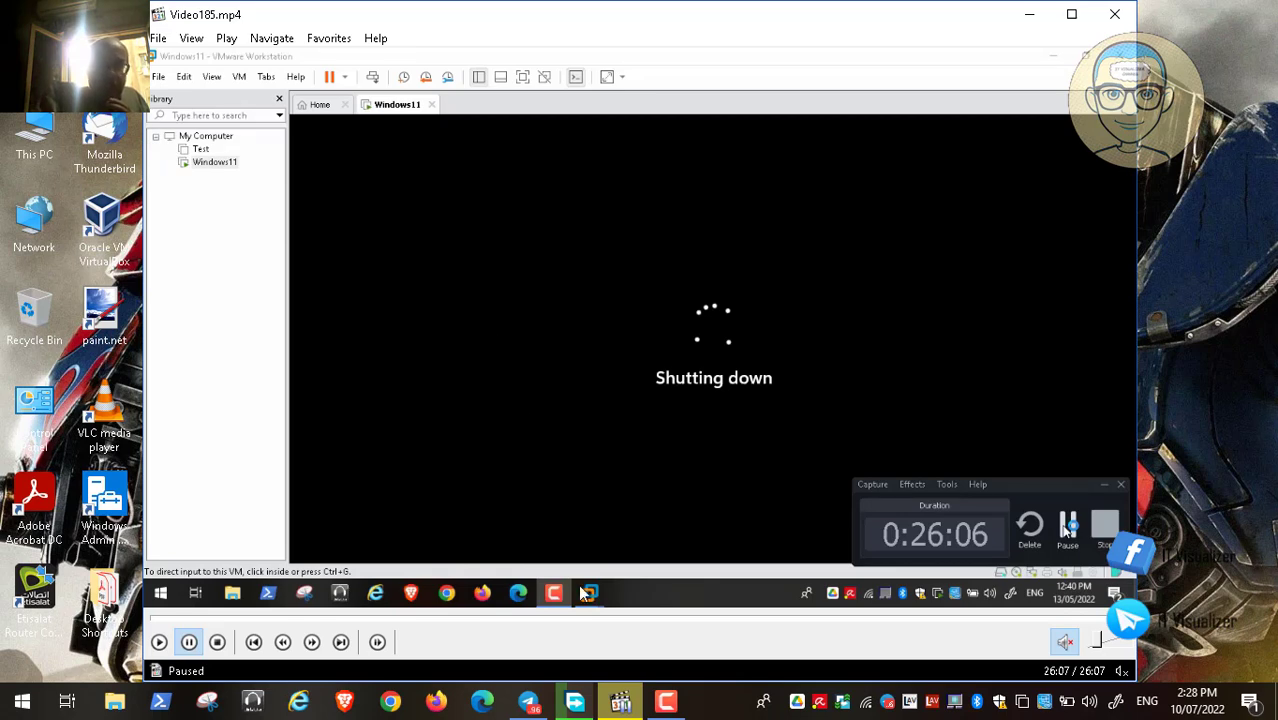
click(1110, 20)
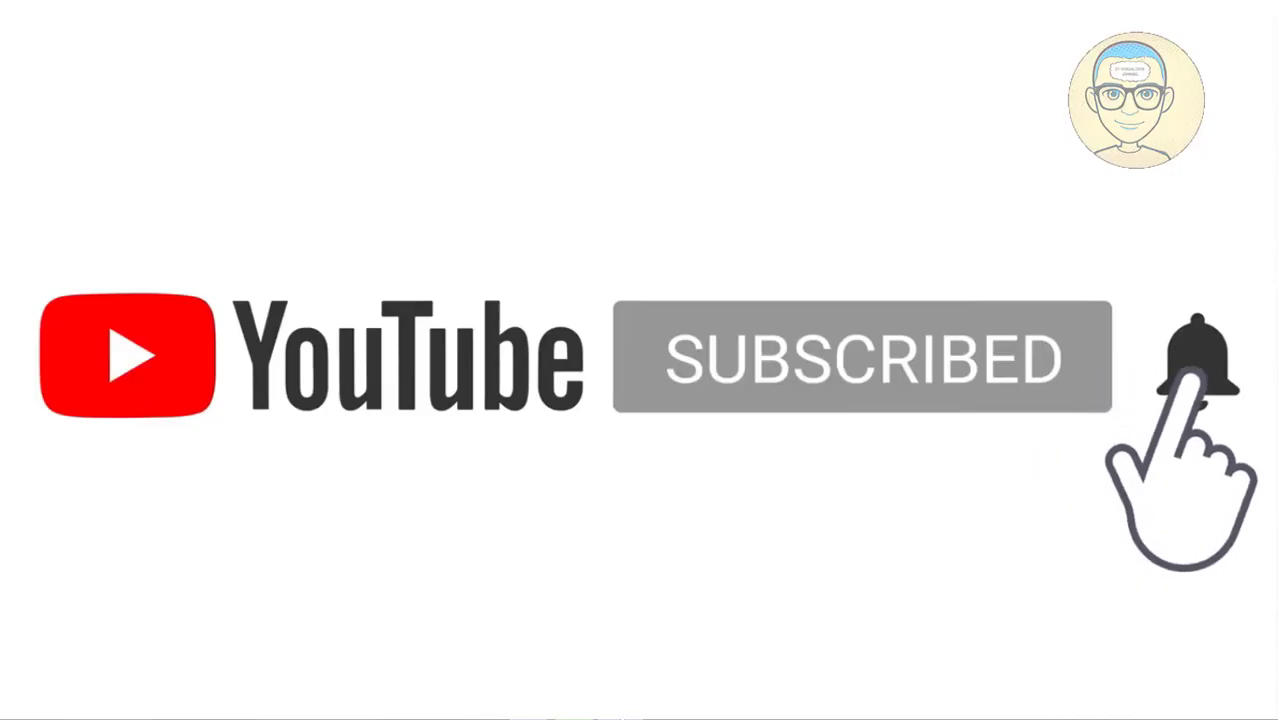